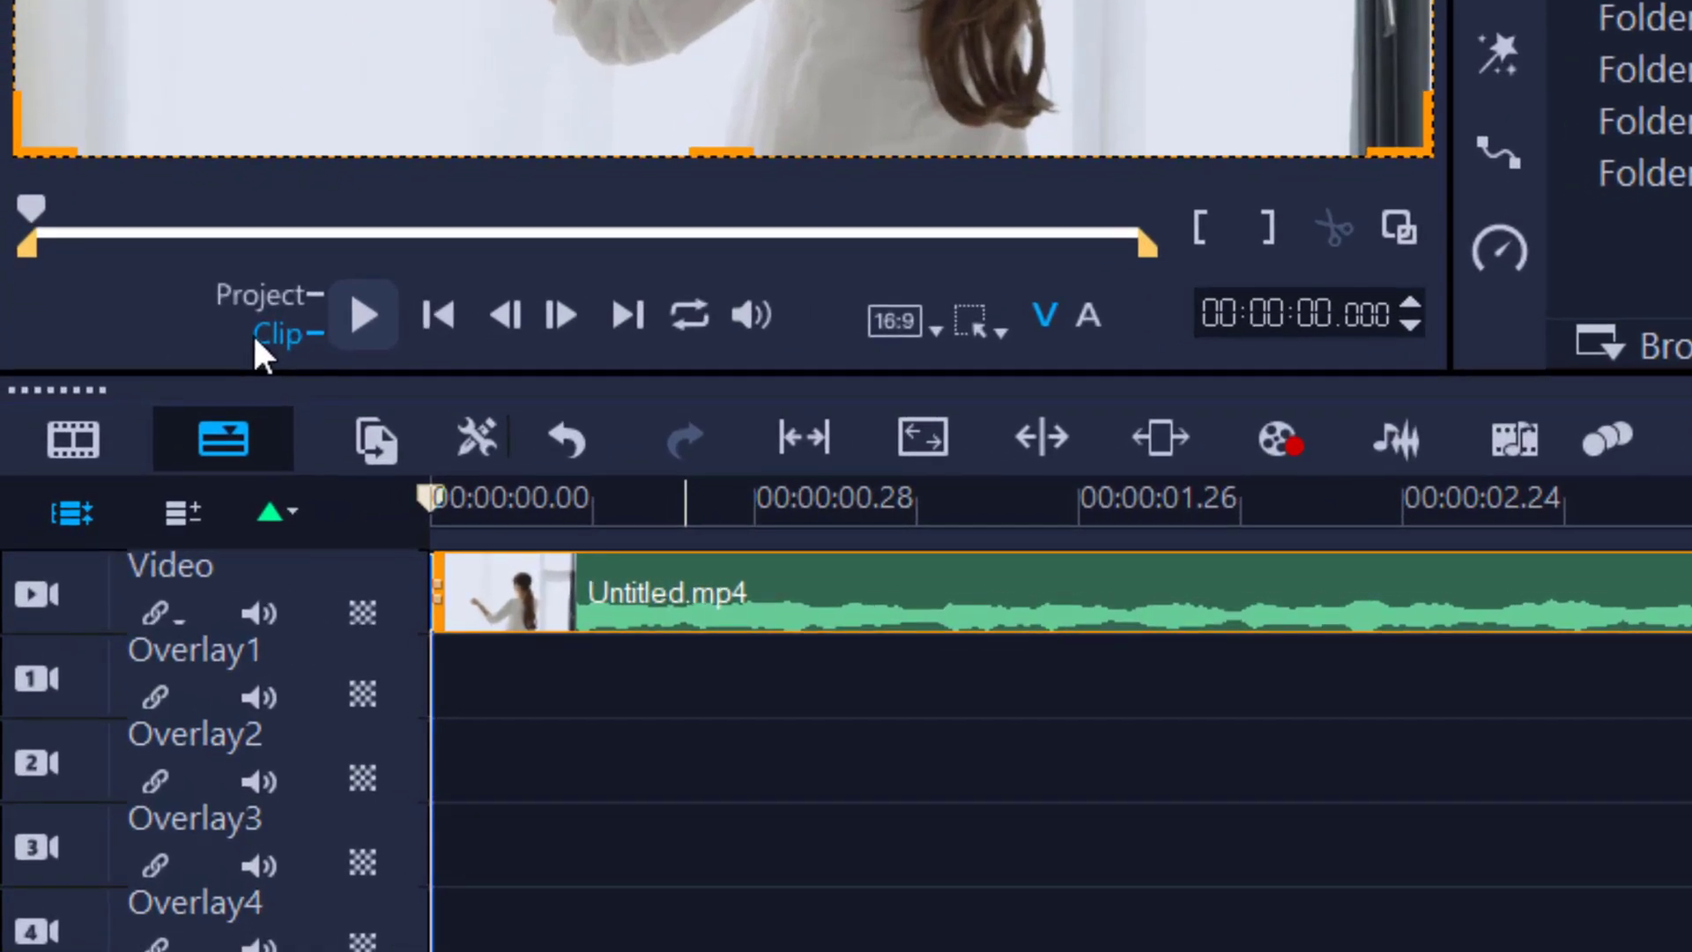
Put the preview in Clip mode for Untitled.mp4 and show its audio waveform instead of the video
click(255, 298)
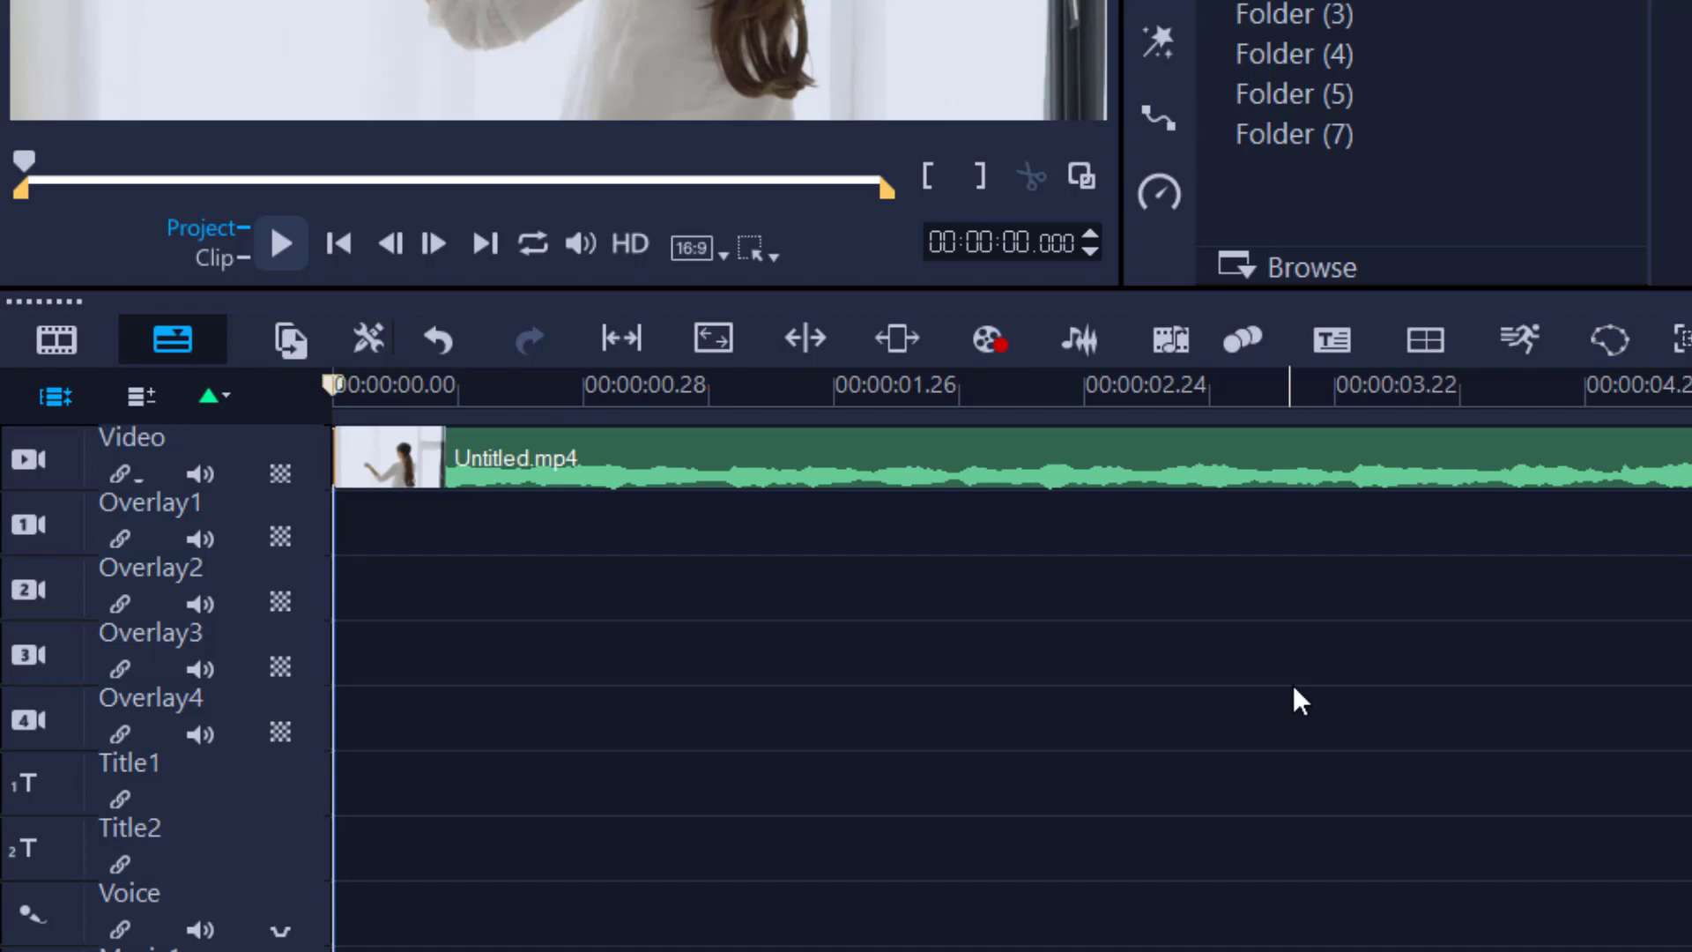
click(1009, 464)
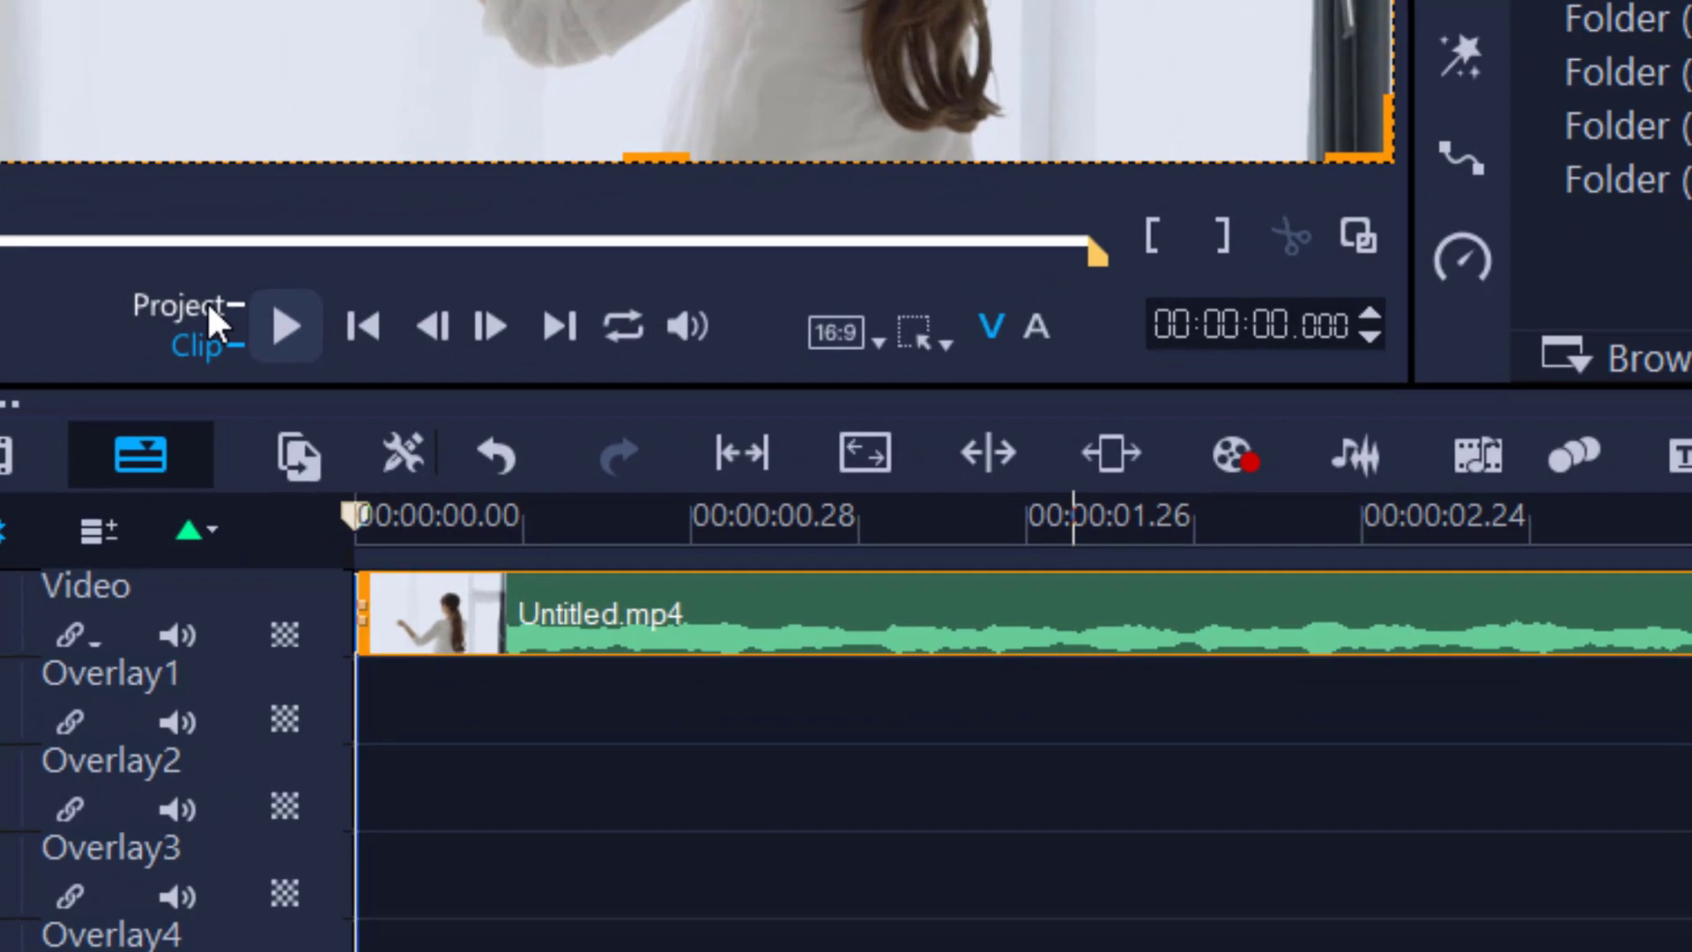
click(212, 308)
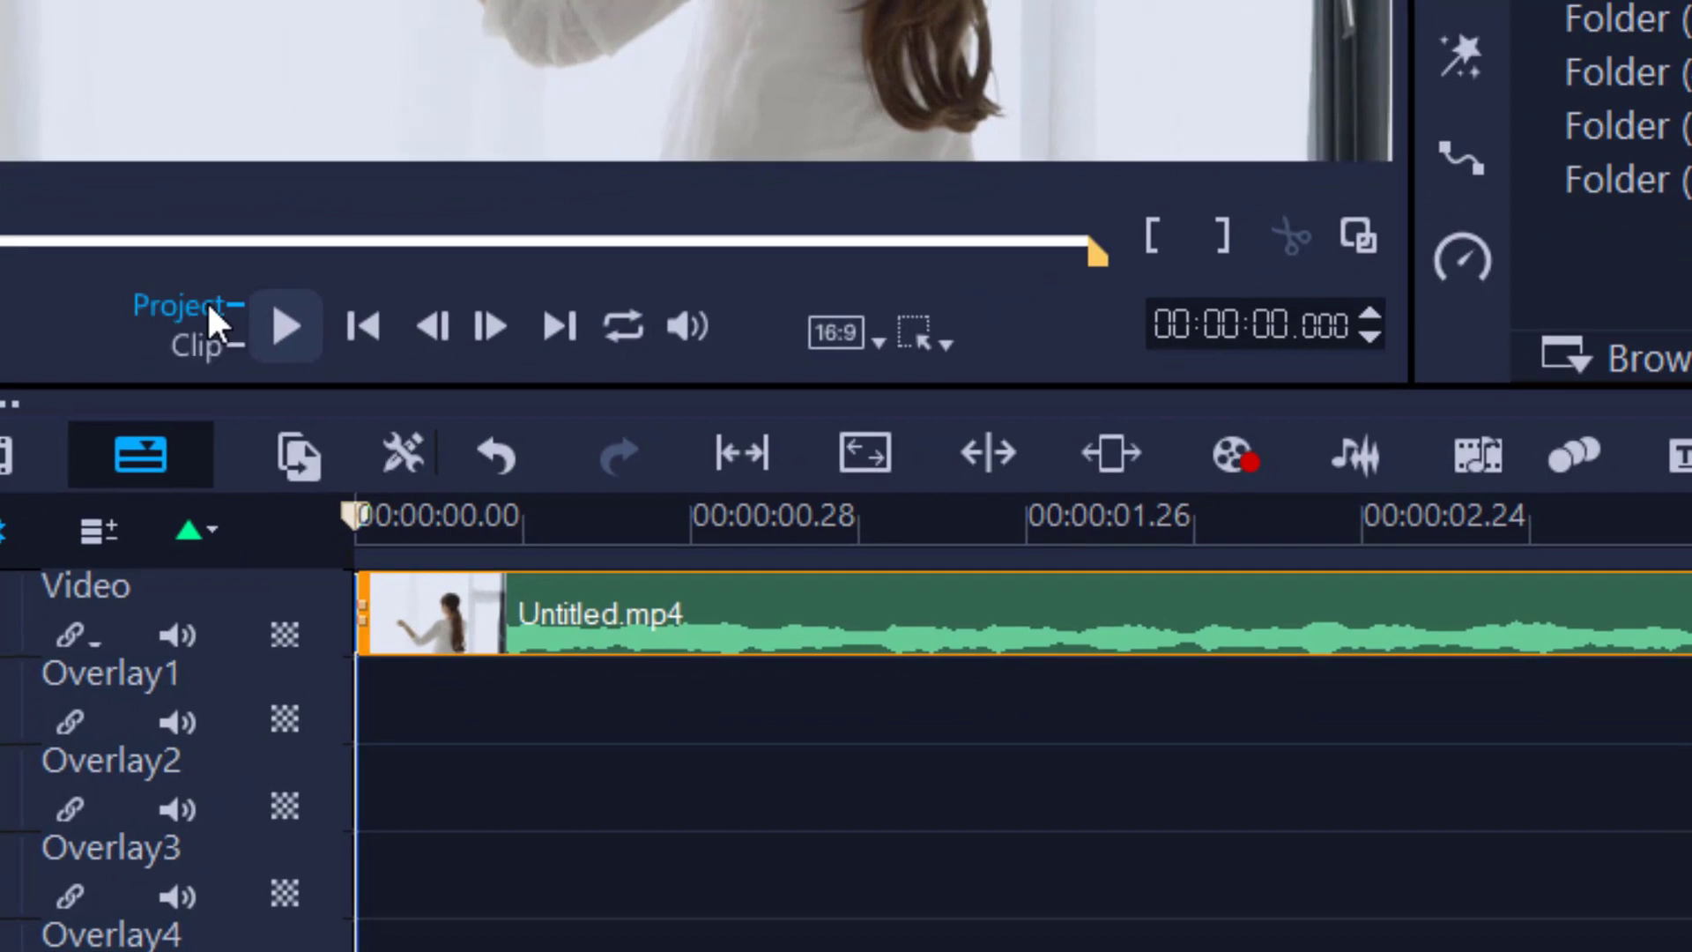
click(195, 349)
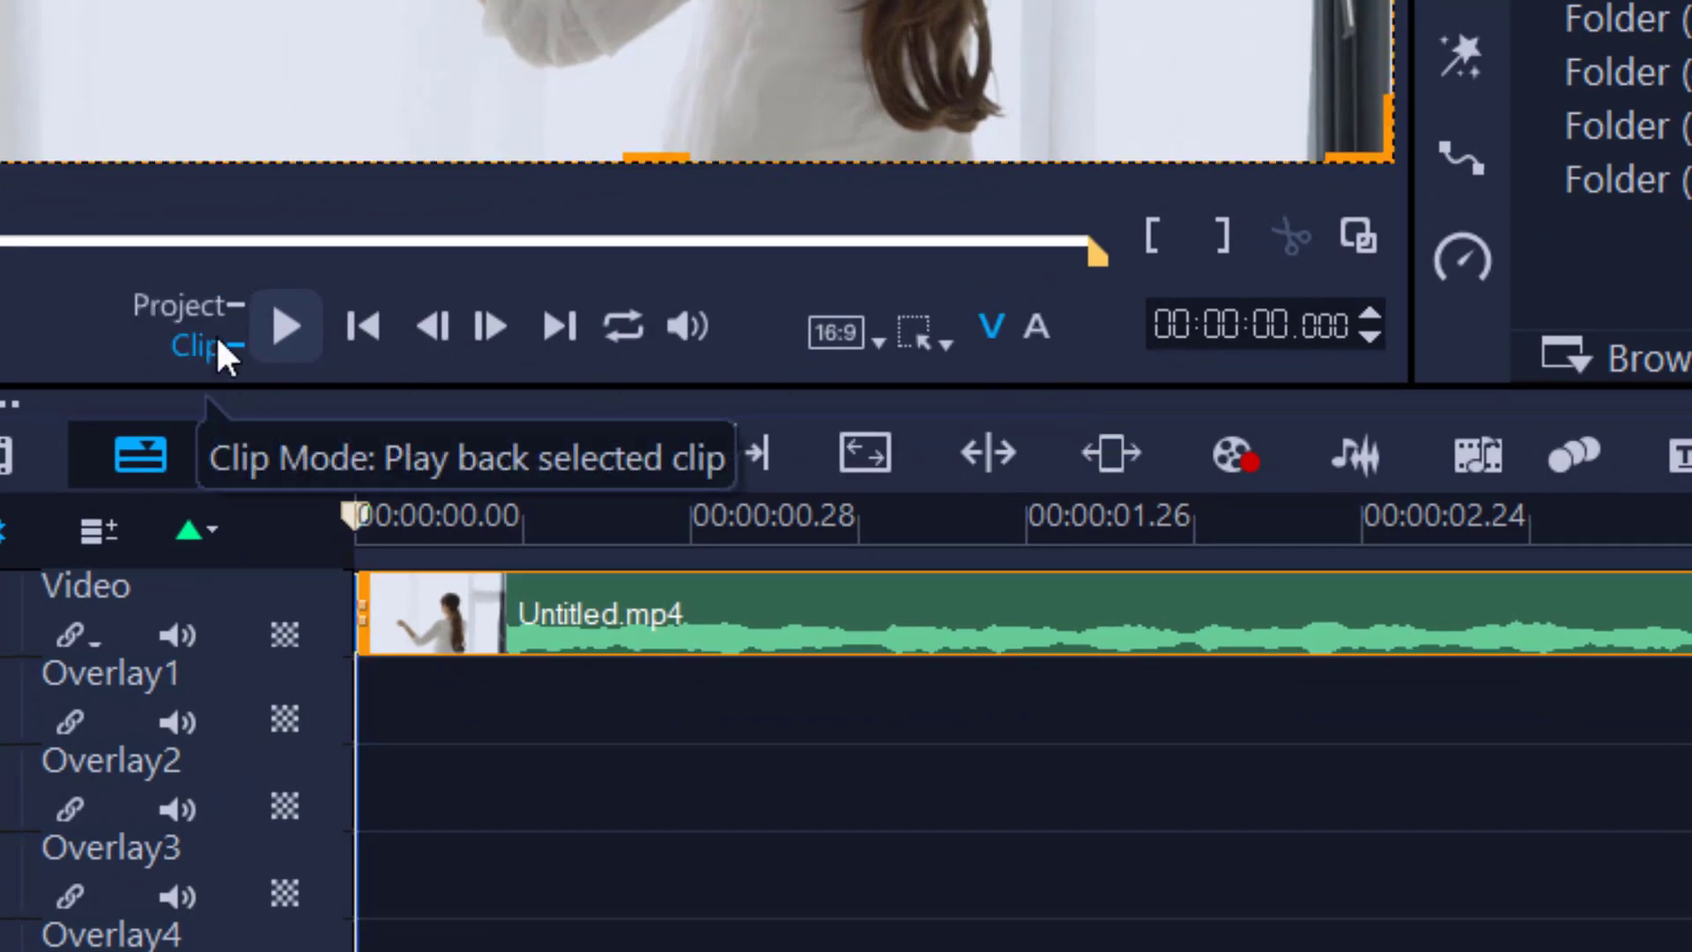
click(1036, 320)
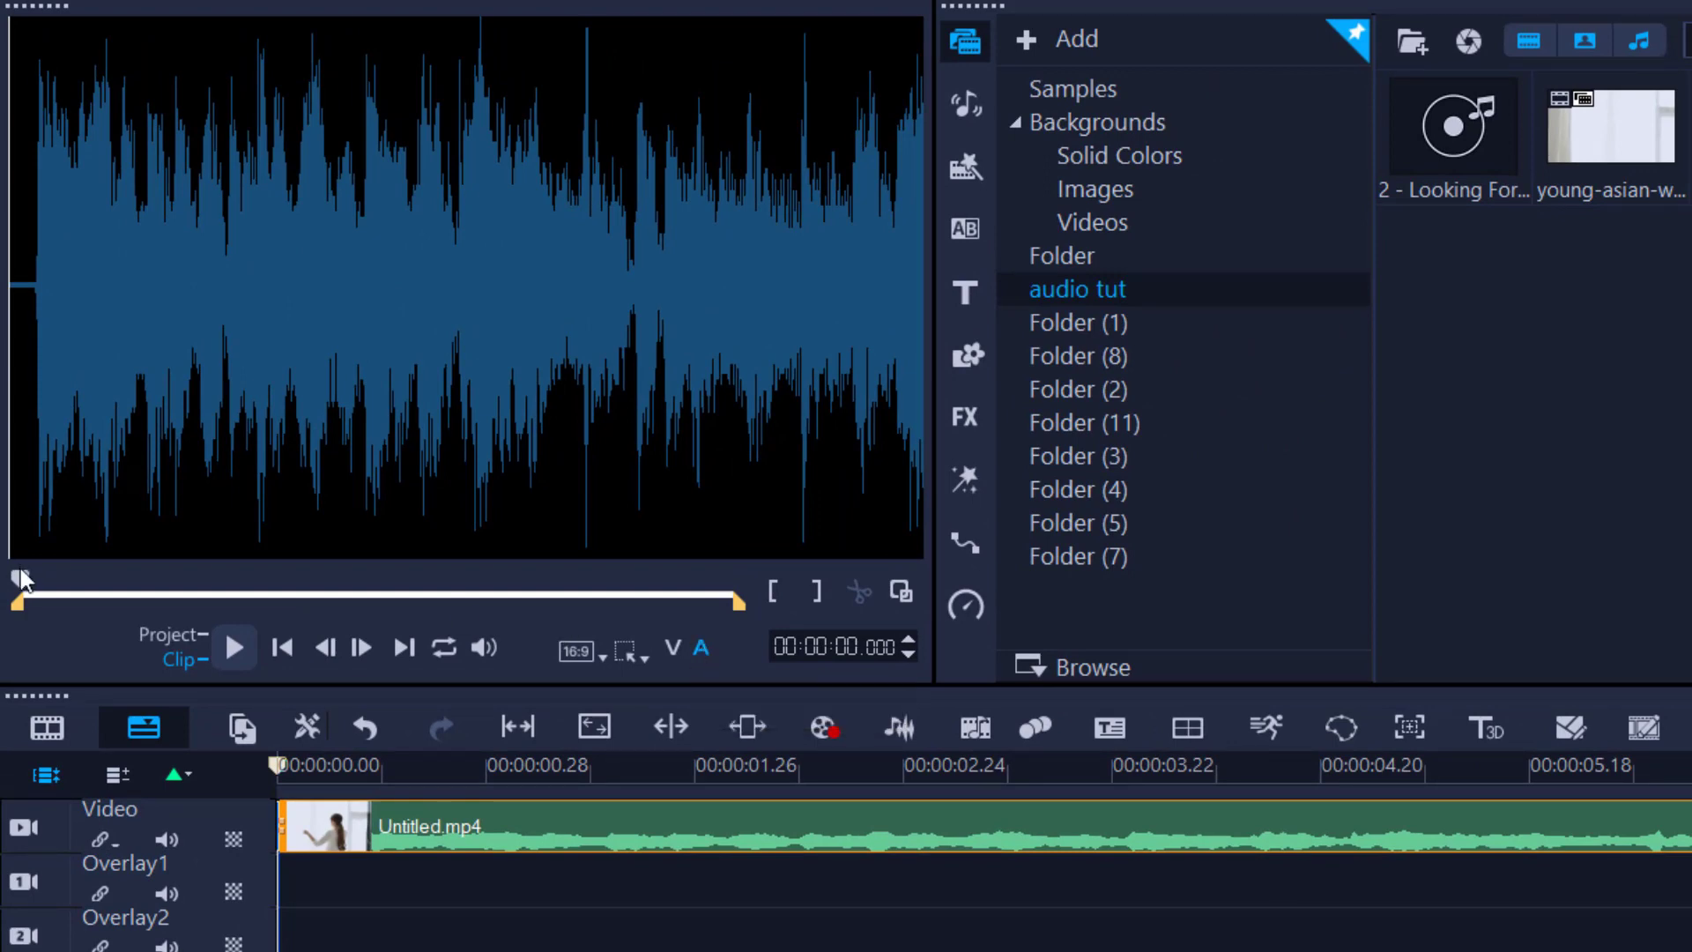
Scrub Untitled.mp4 to about 6 seconds and split it there with the S shortcut
drag(19, 579, 234, 578)
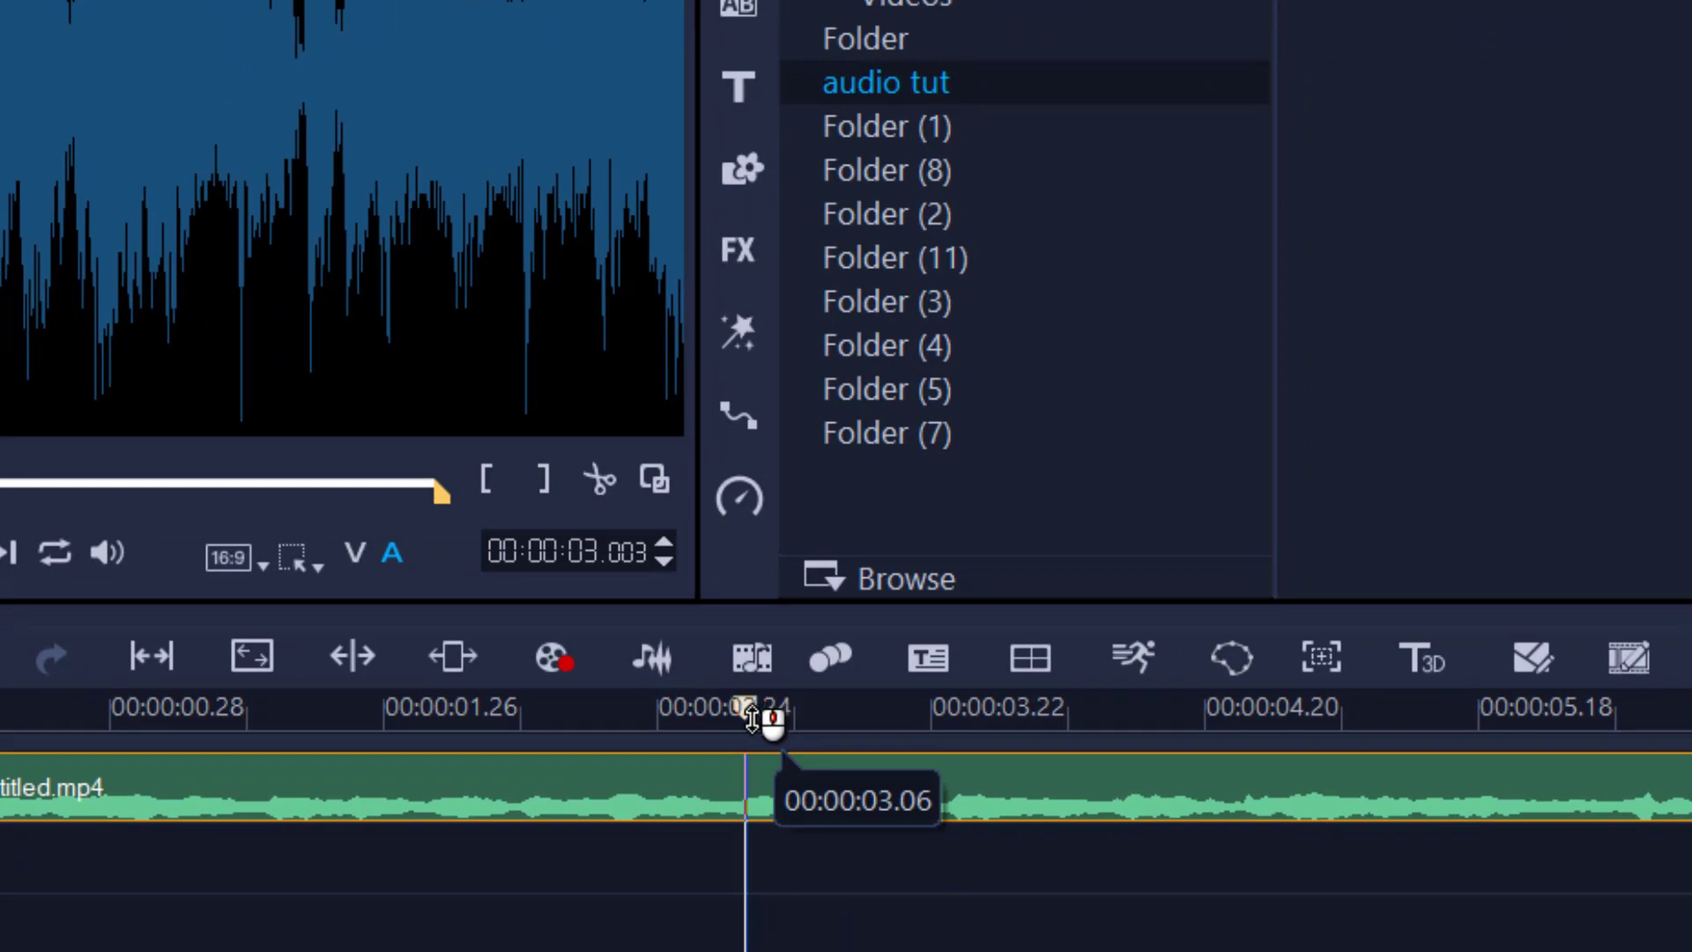
click(752, 718)
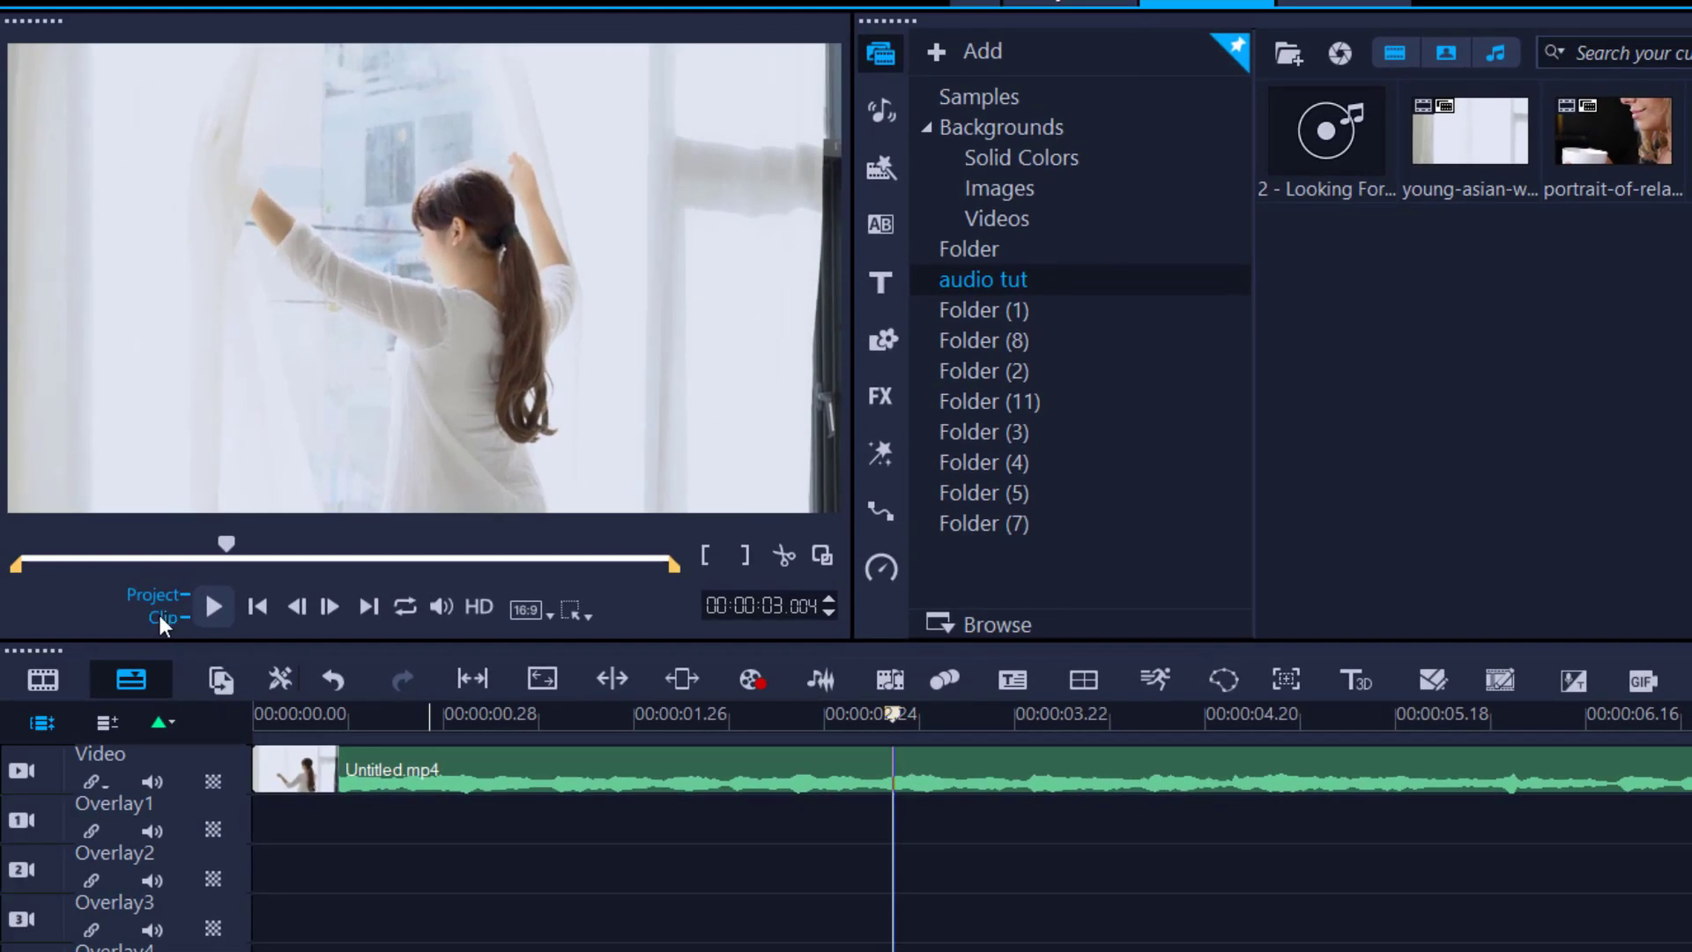
click(159, 615)
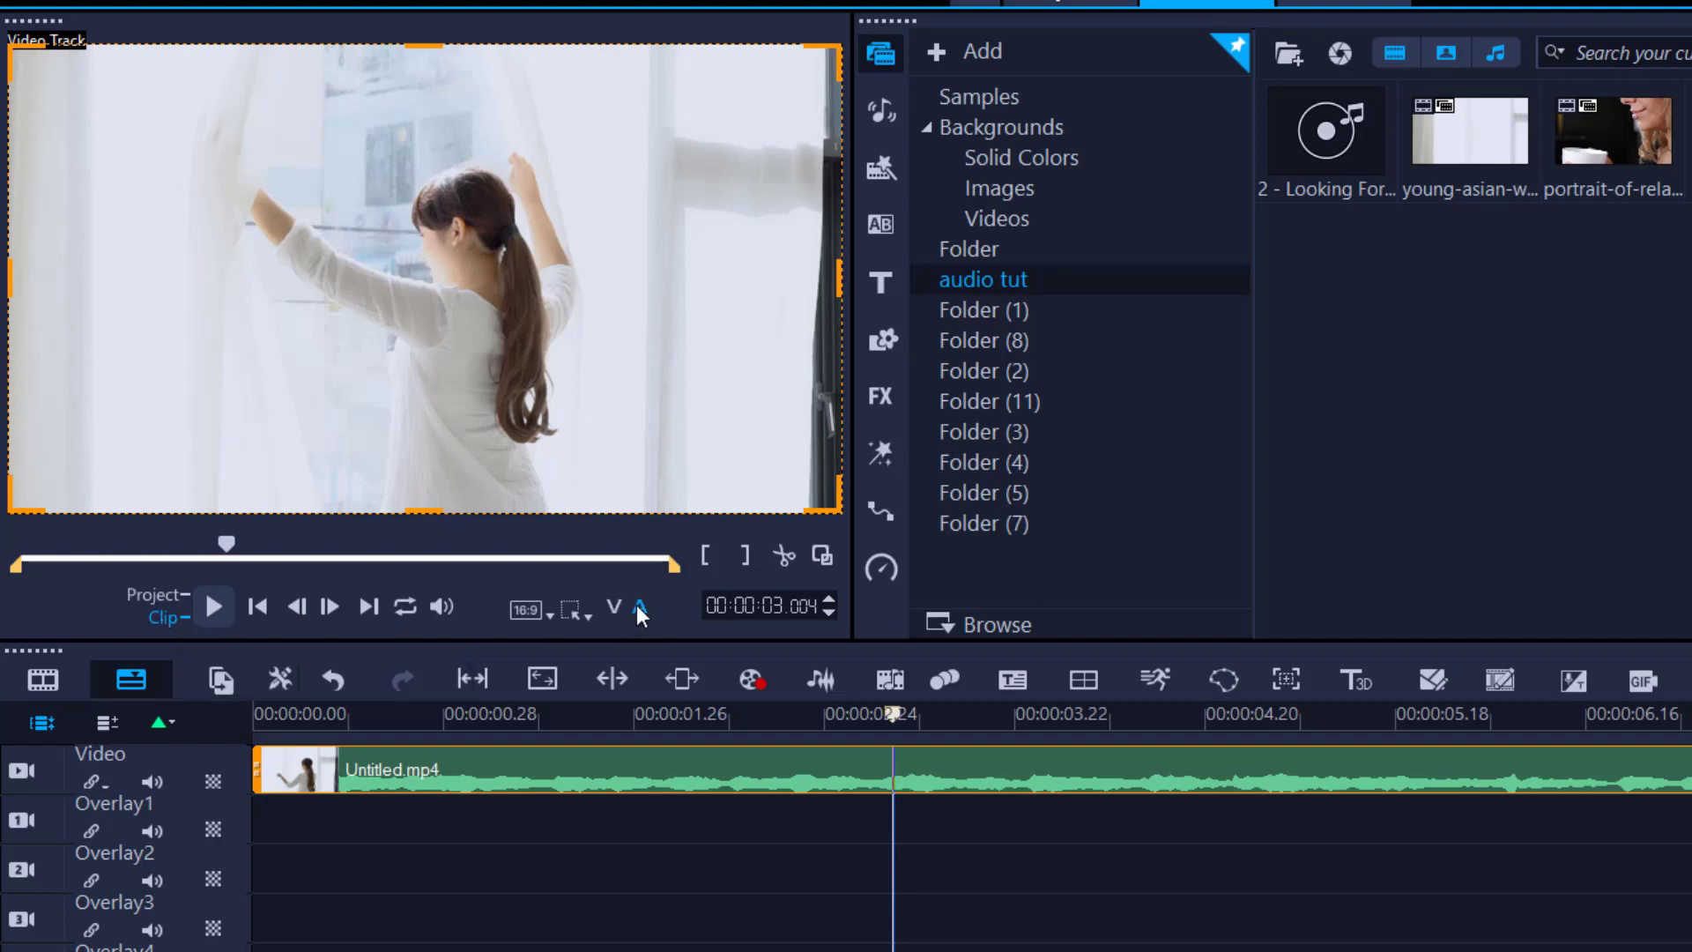
click(638, 606)
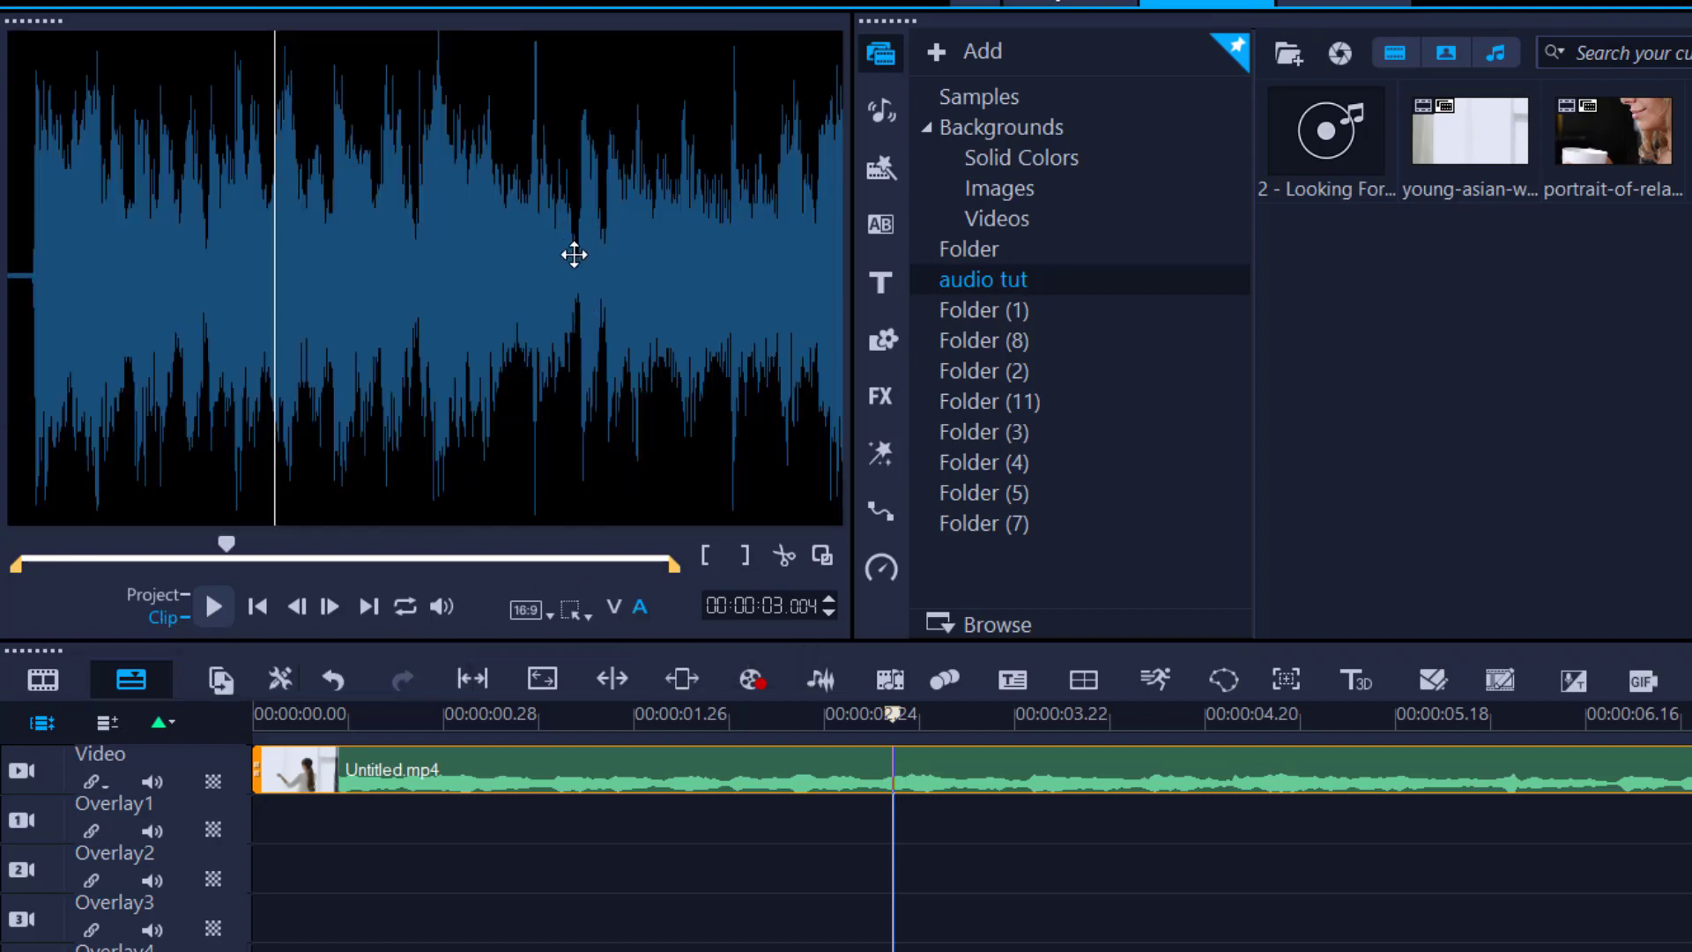
drag(226, 542, 467, 563)
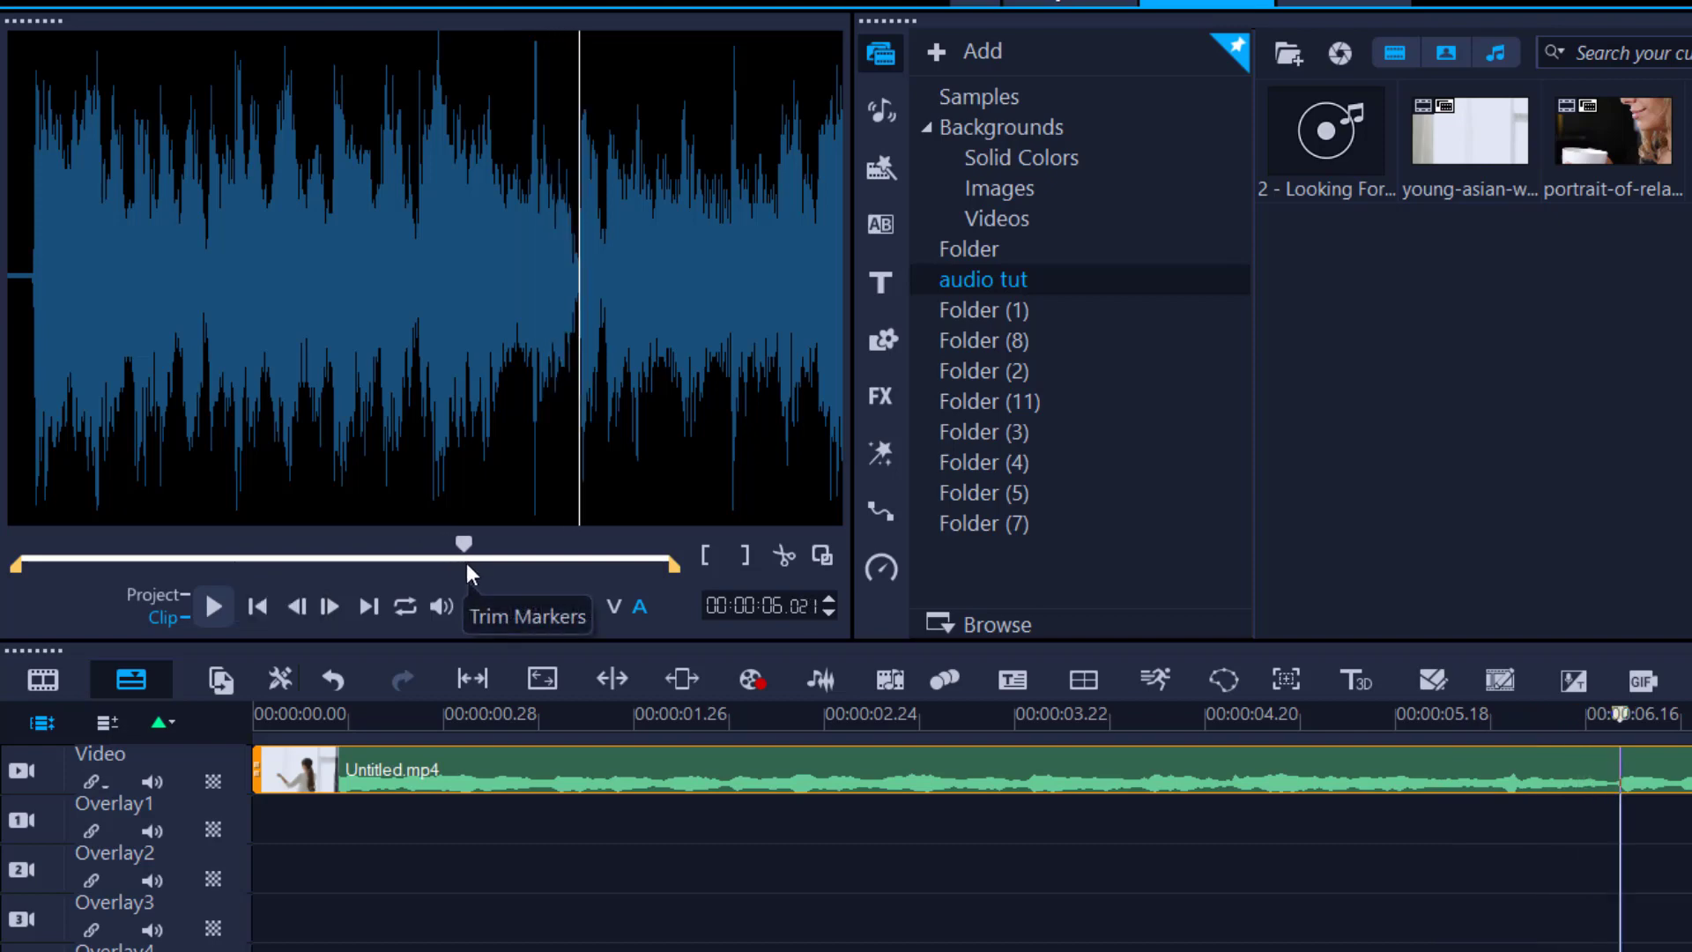
key(s)
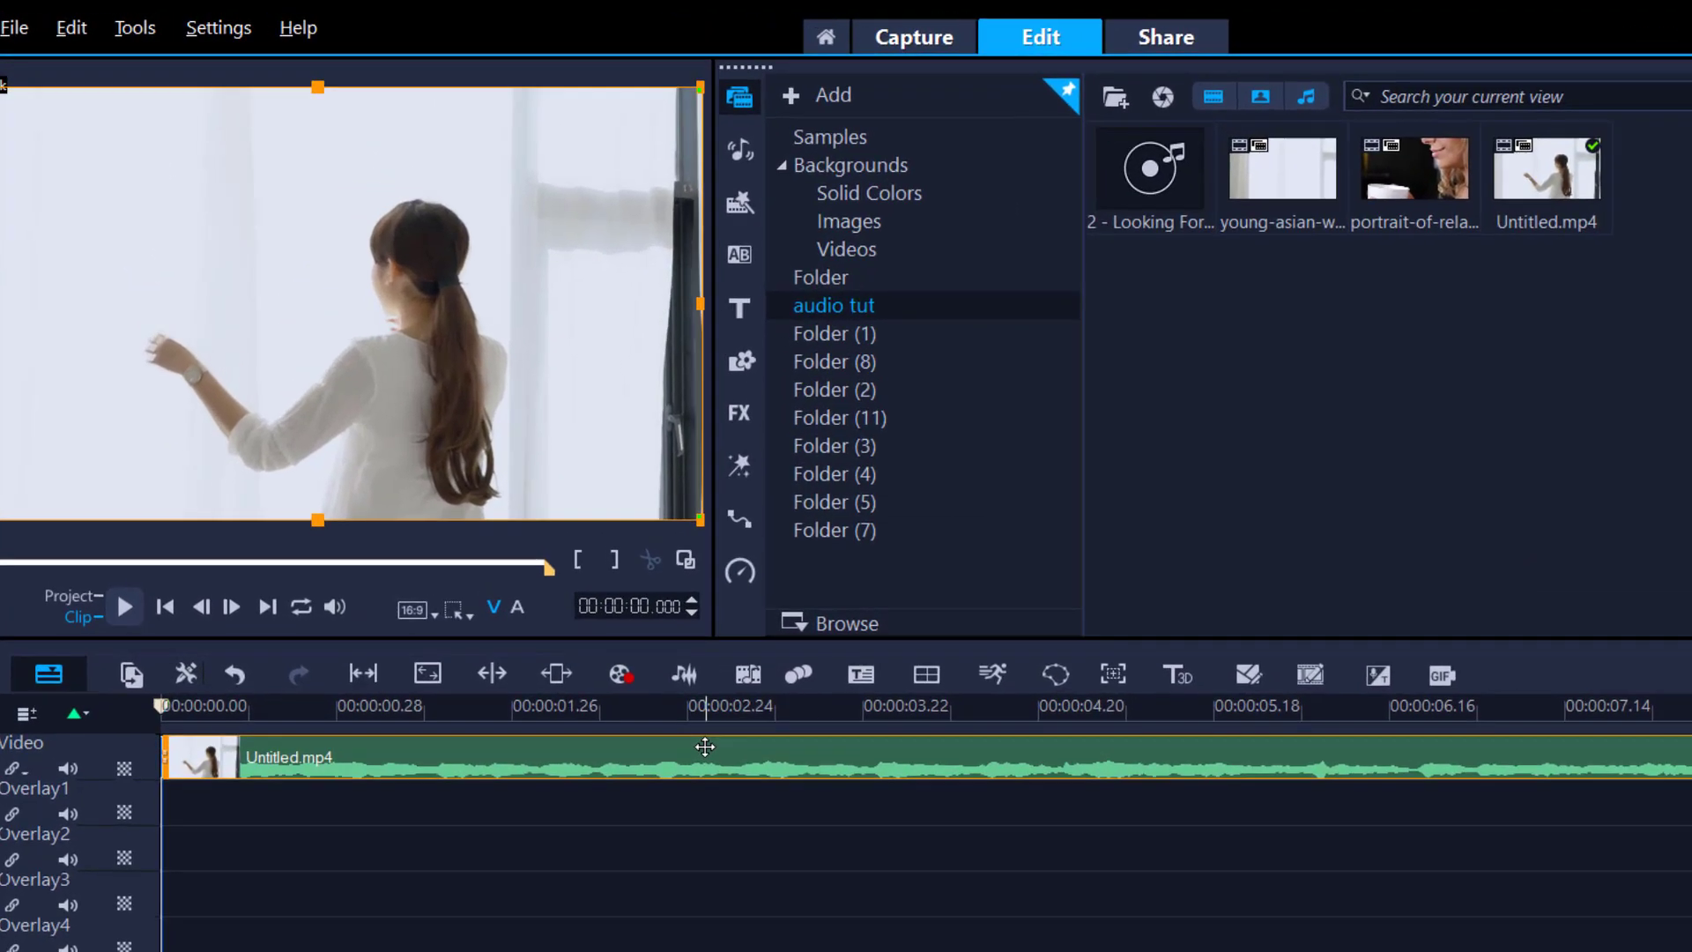
Set the clip's volume to 362 through Audio > Adjust Volume and confirm with OK
right_click(705, 747)
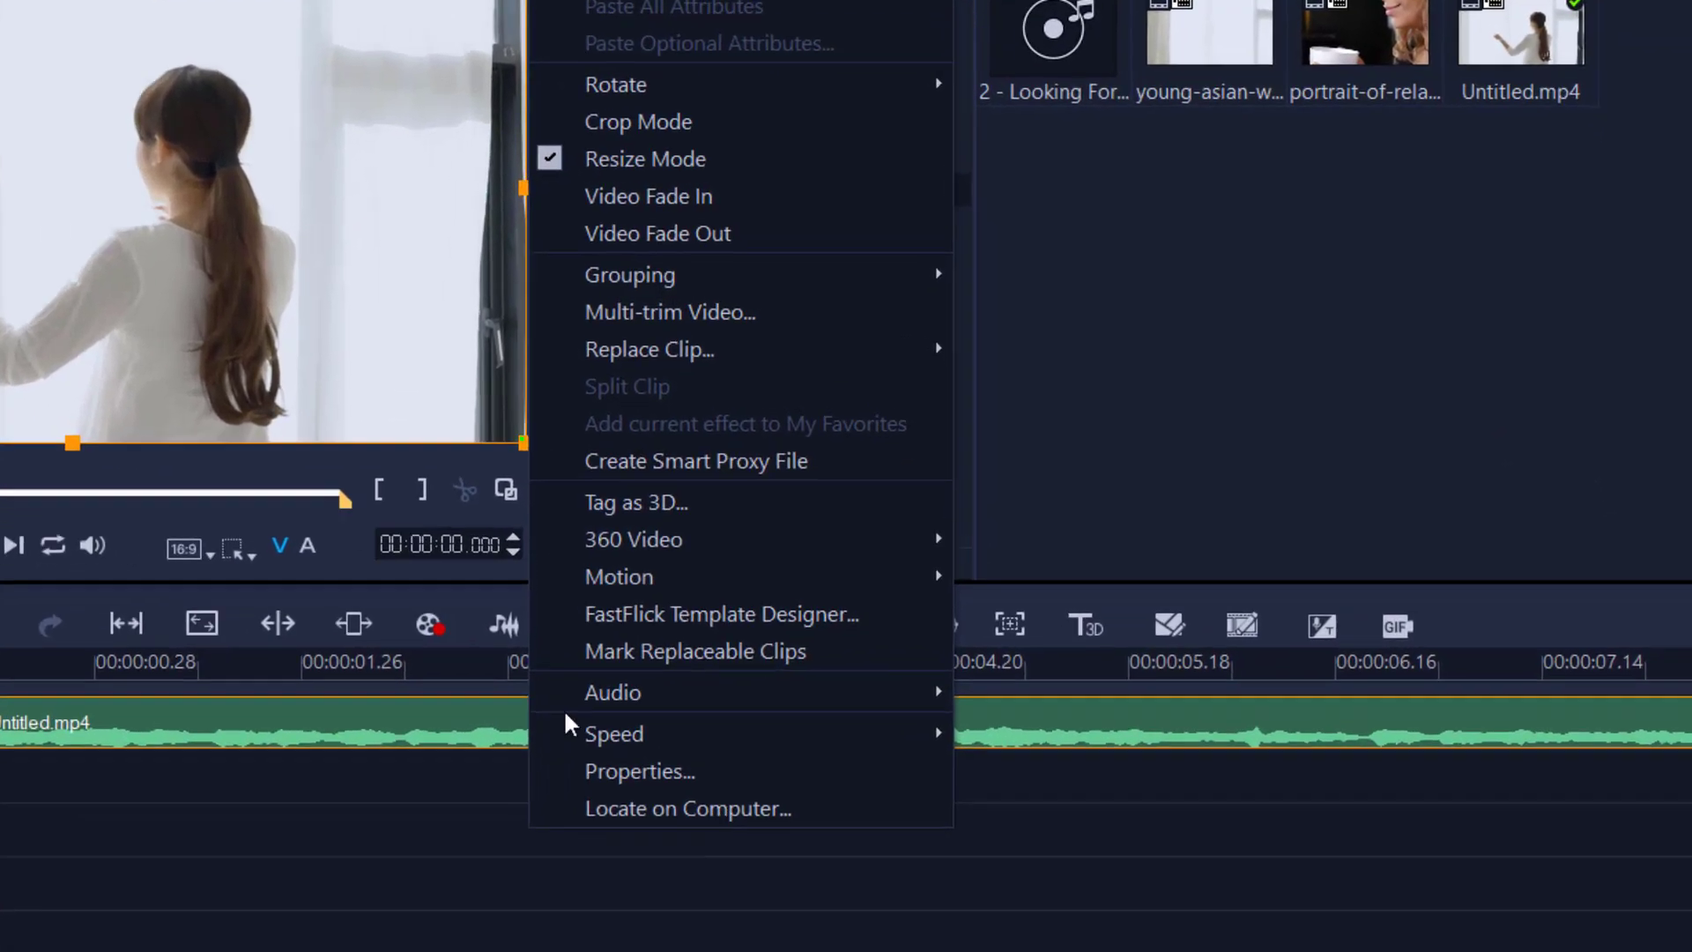
mouse_move(801, 740)
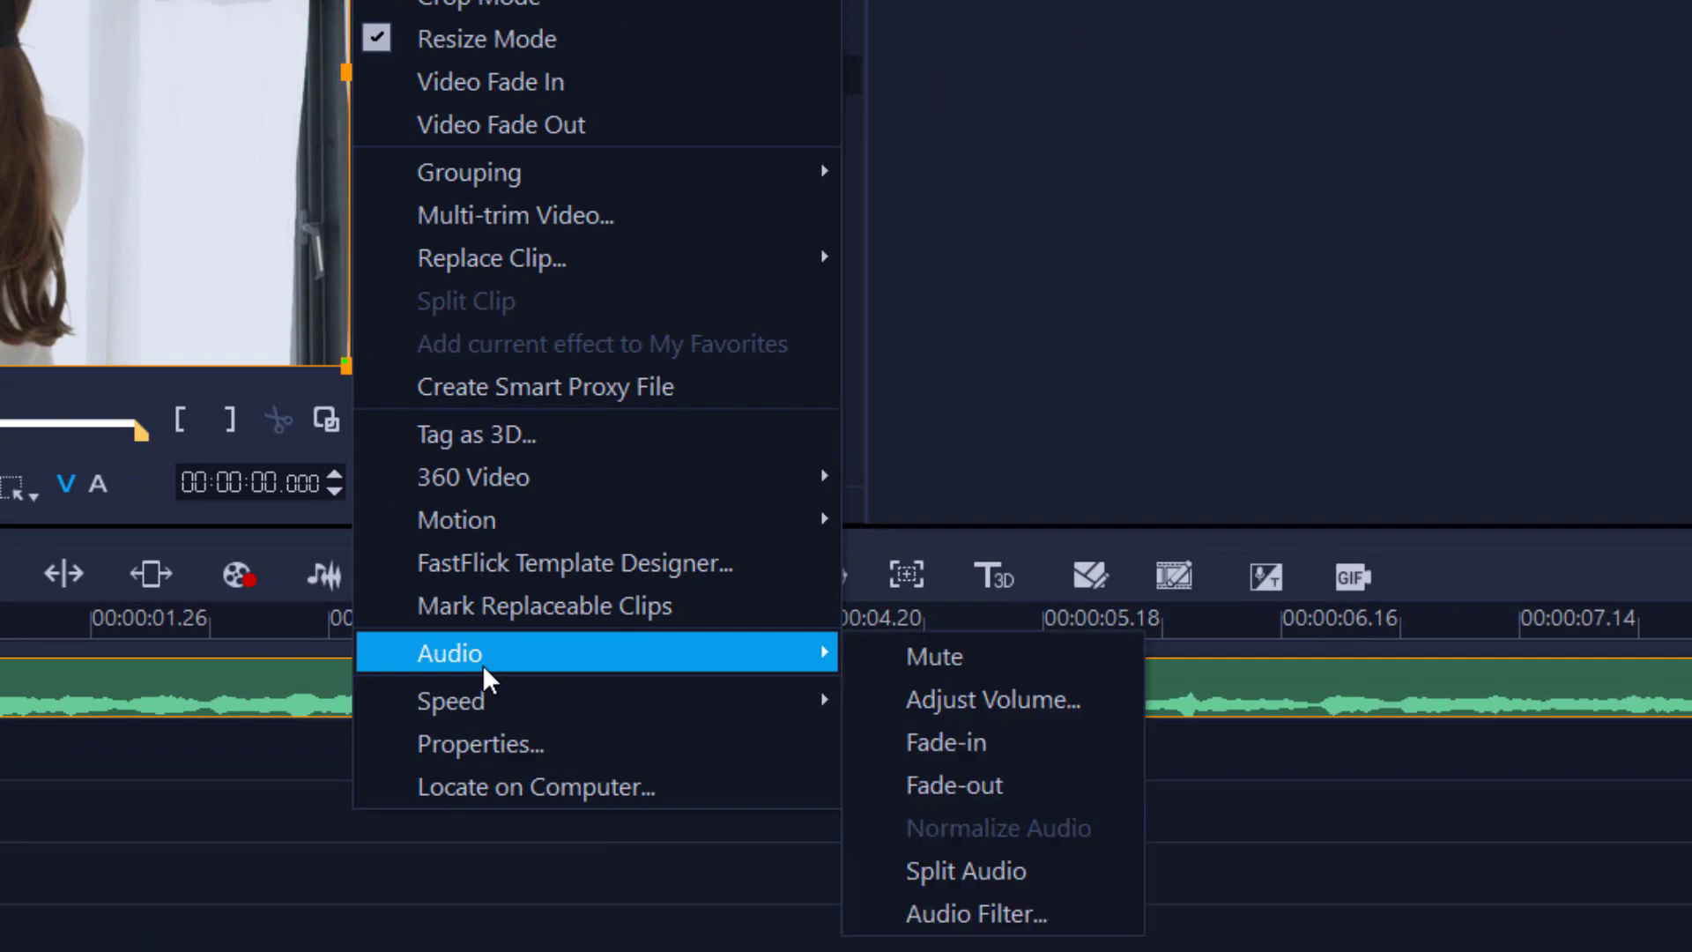
click(983, 701)
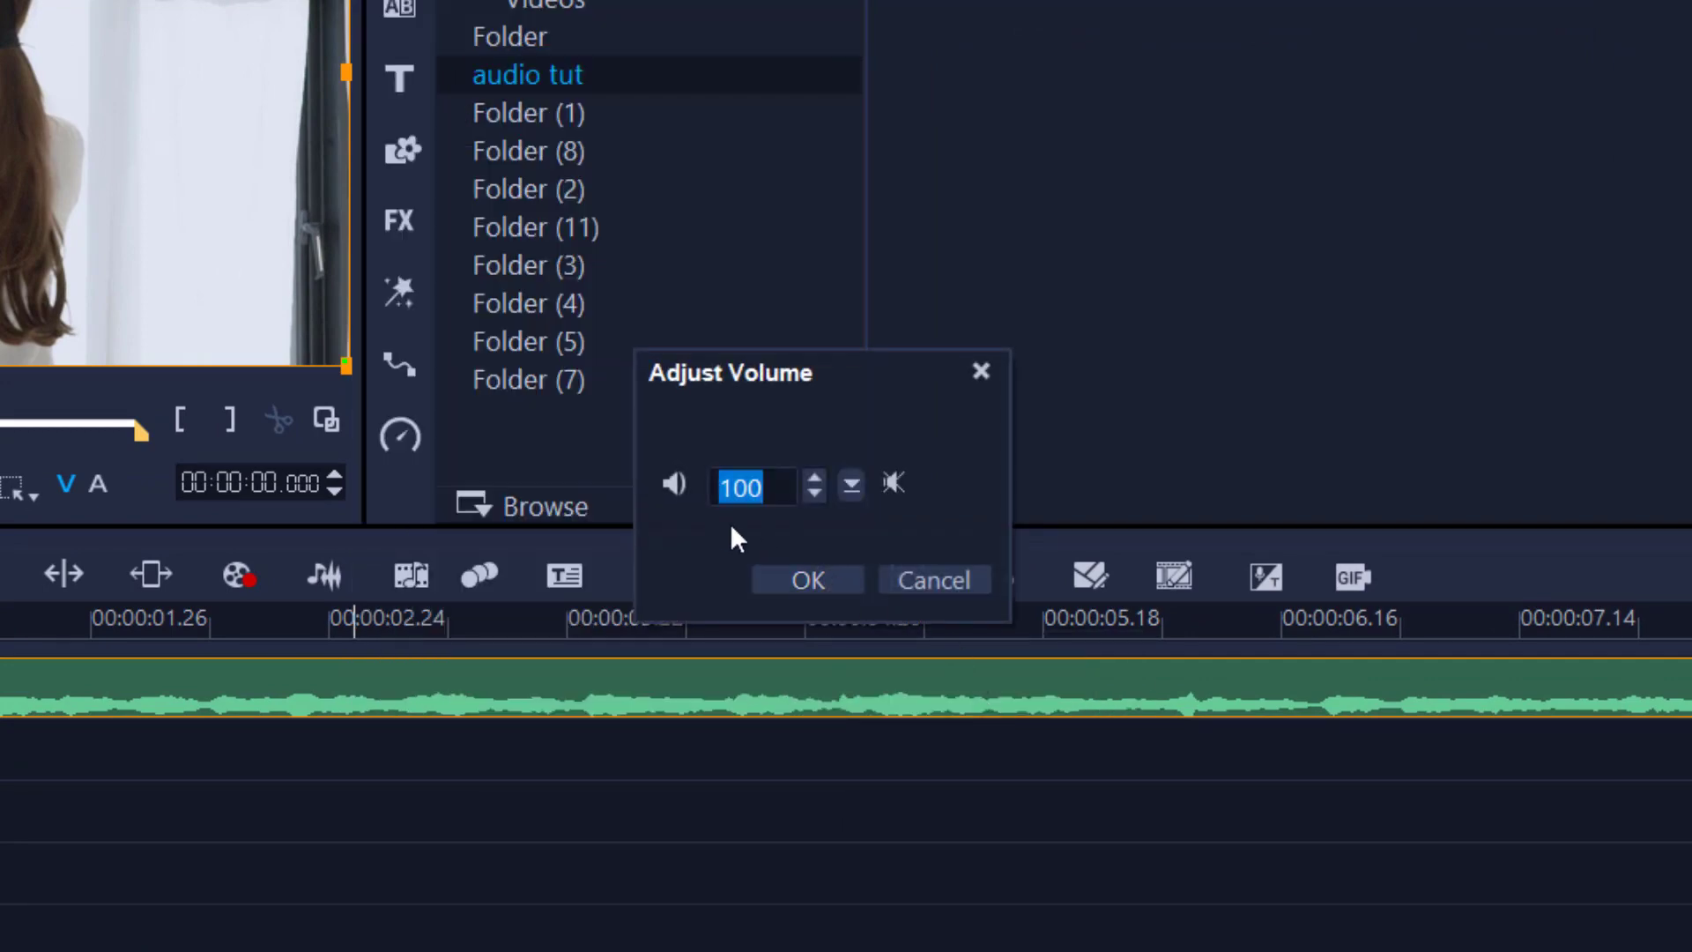
click(817, 477)
click(817, 477)
click(817, 477)
click(817, 477)
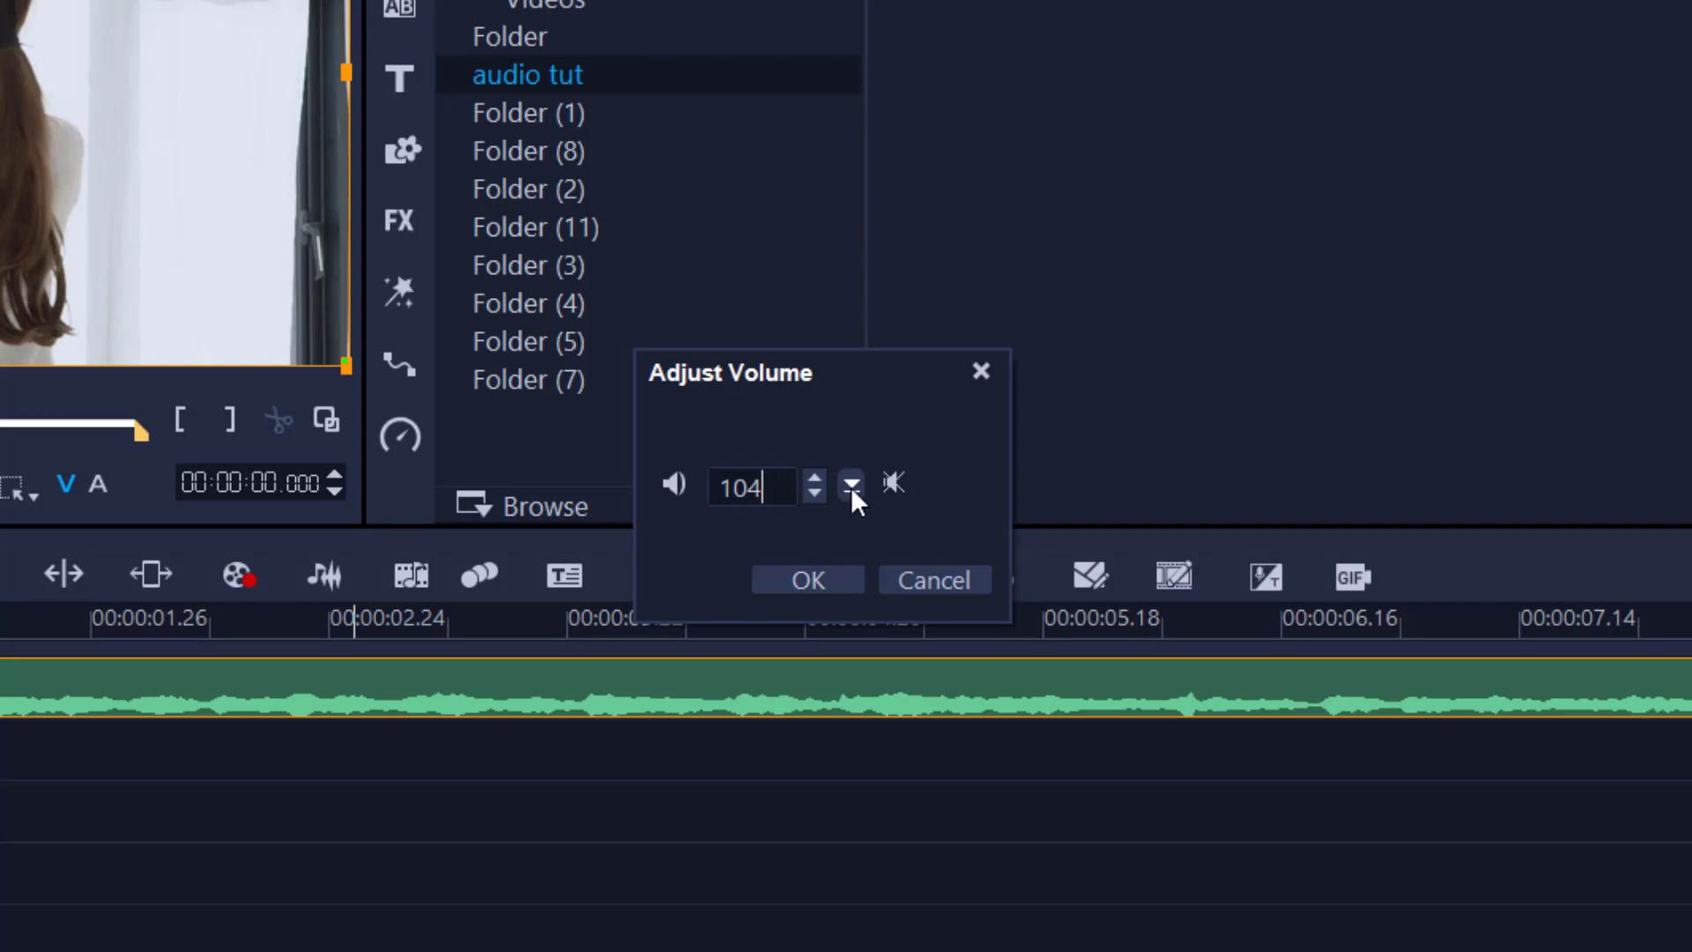
click(850, 485)
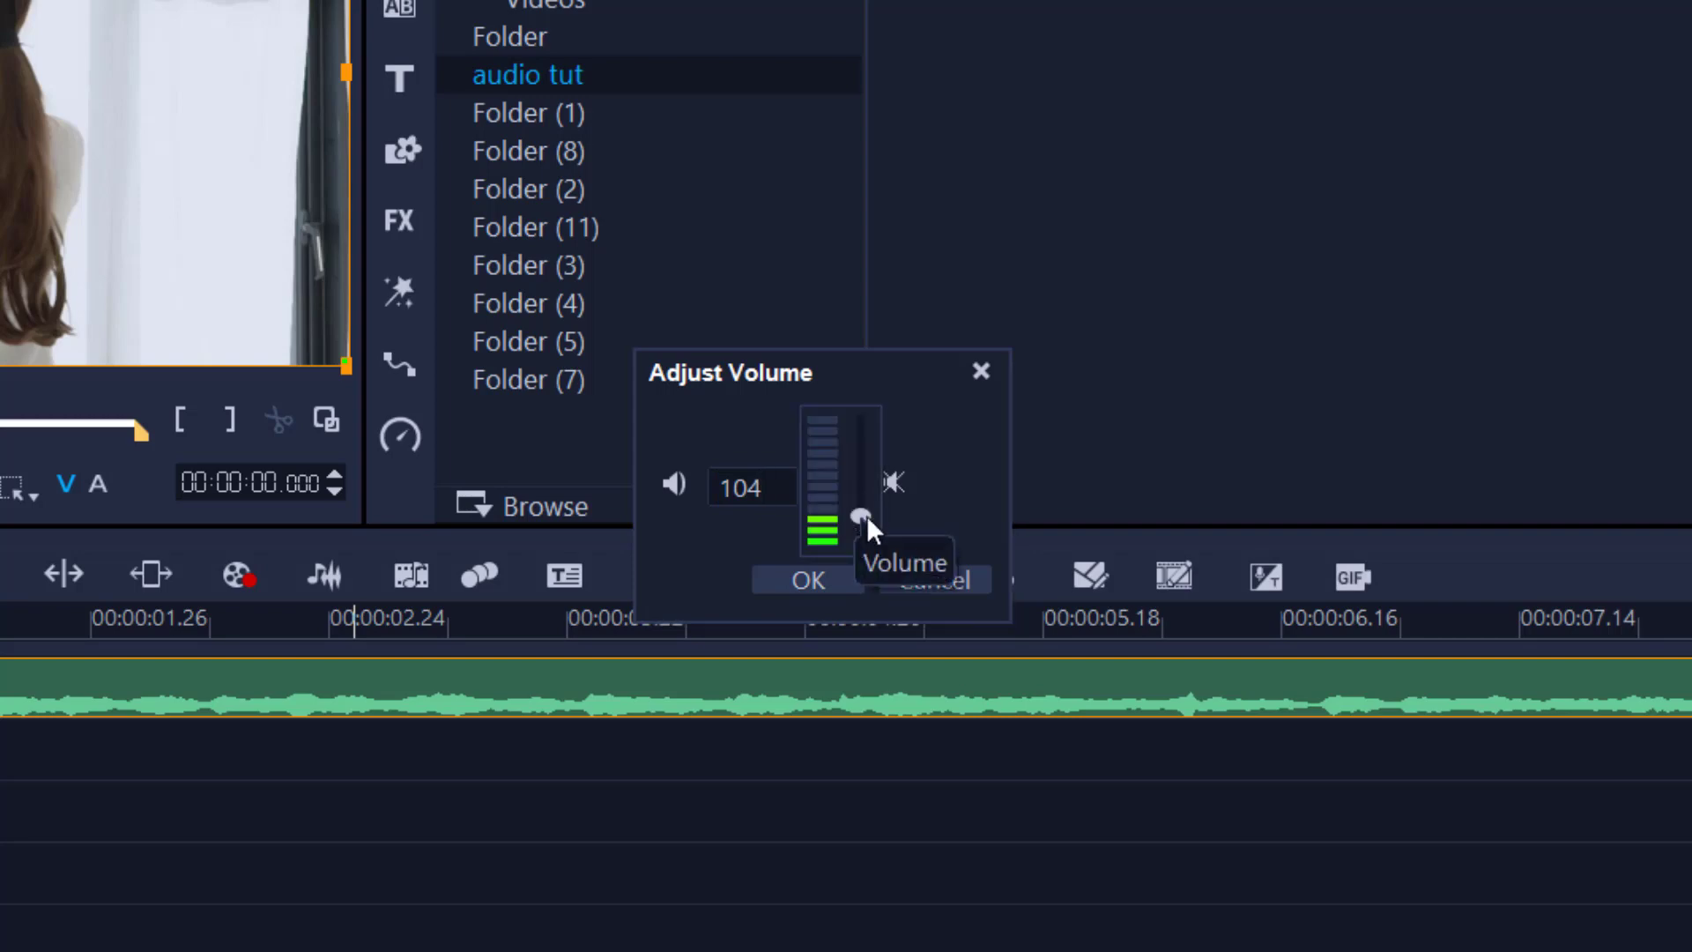
drag(864, 515, 862, 452)
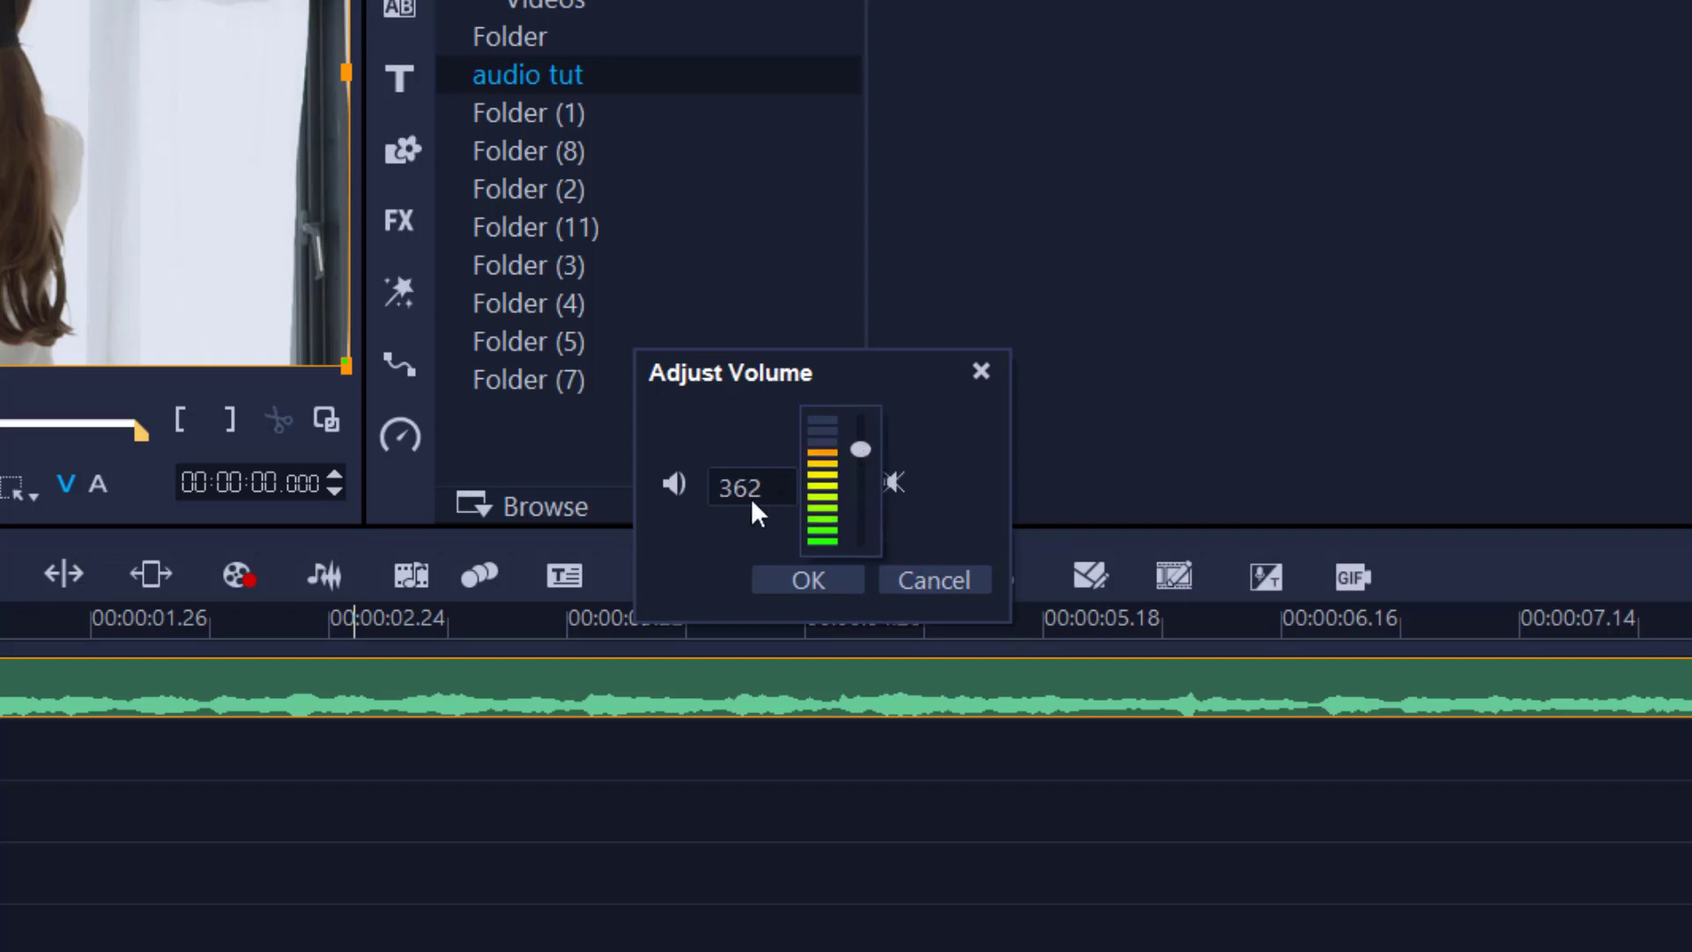
click(815, 571)
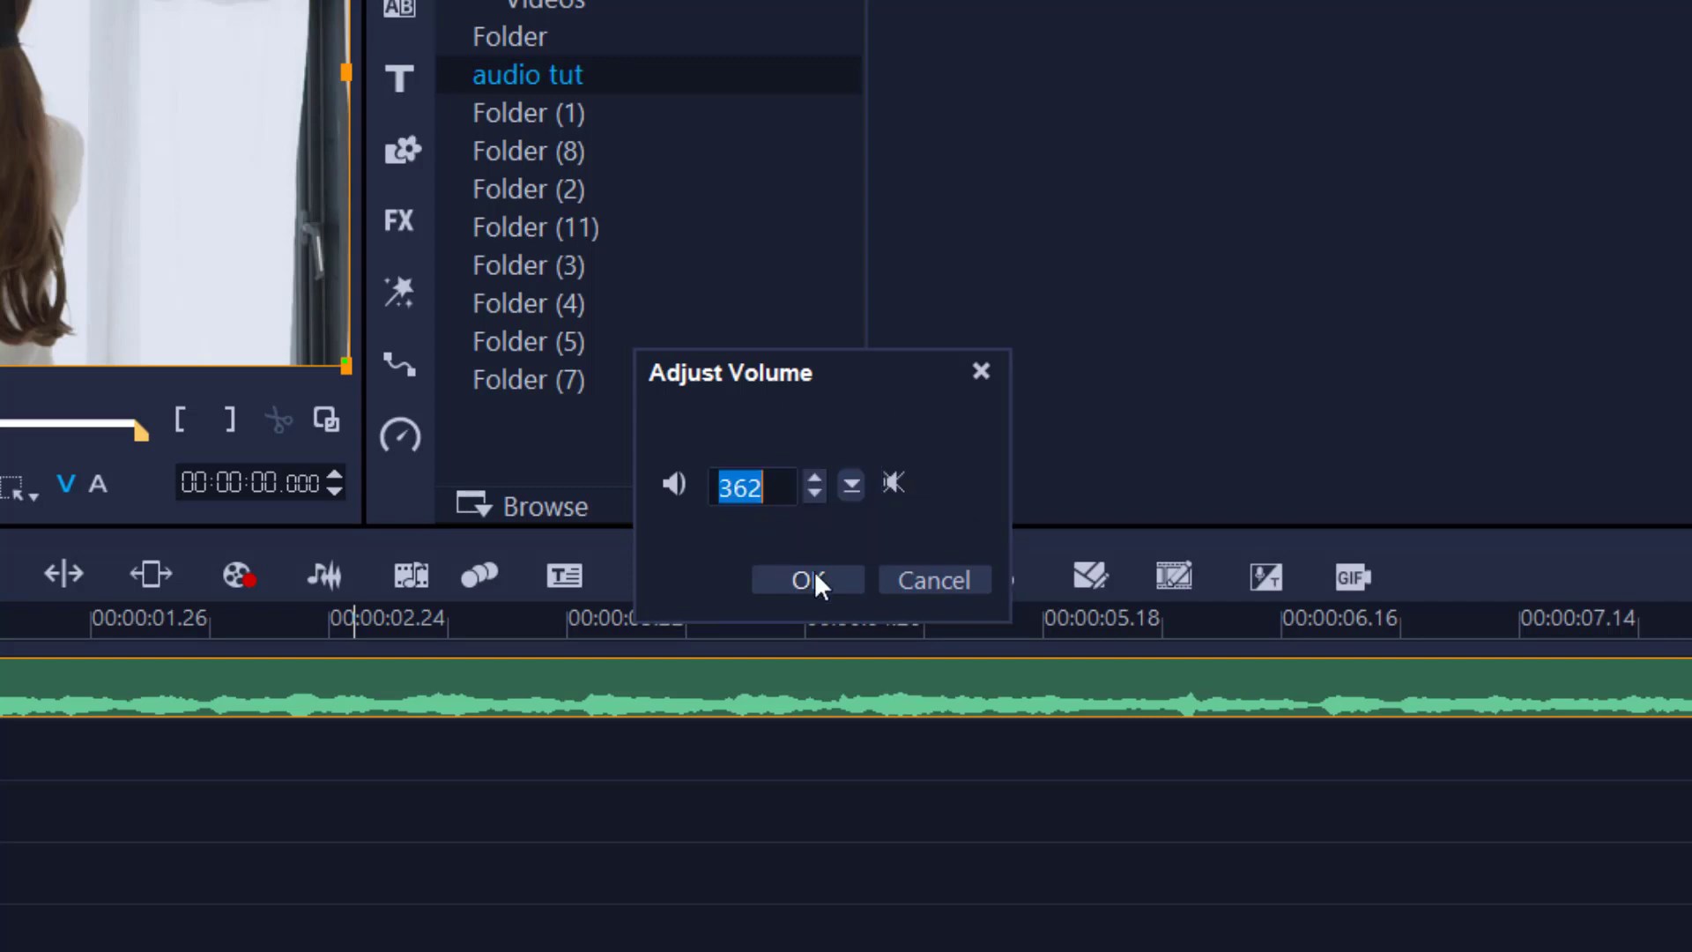
click(807, 578)
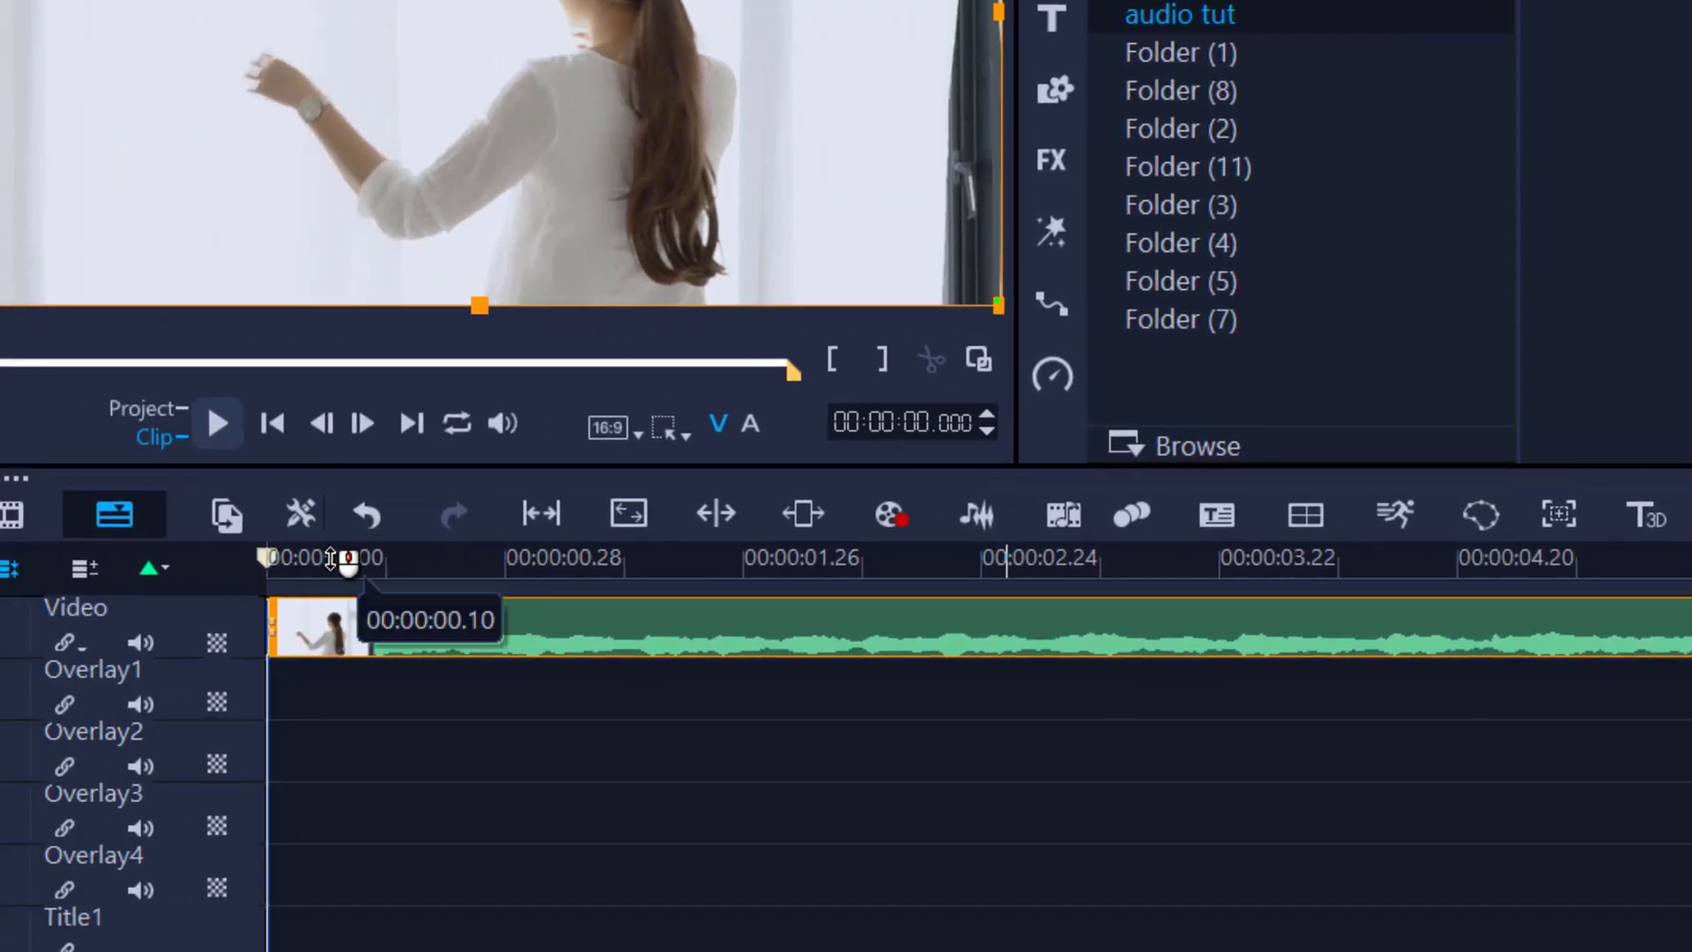
drag(357, 558, 436, 558)
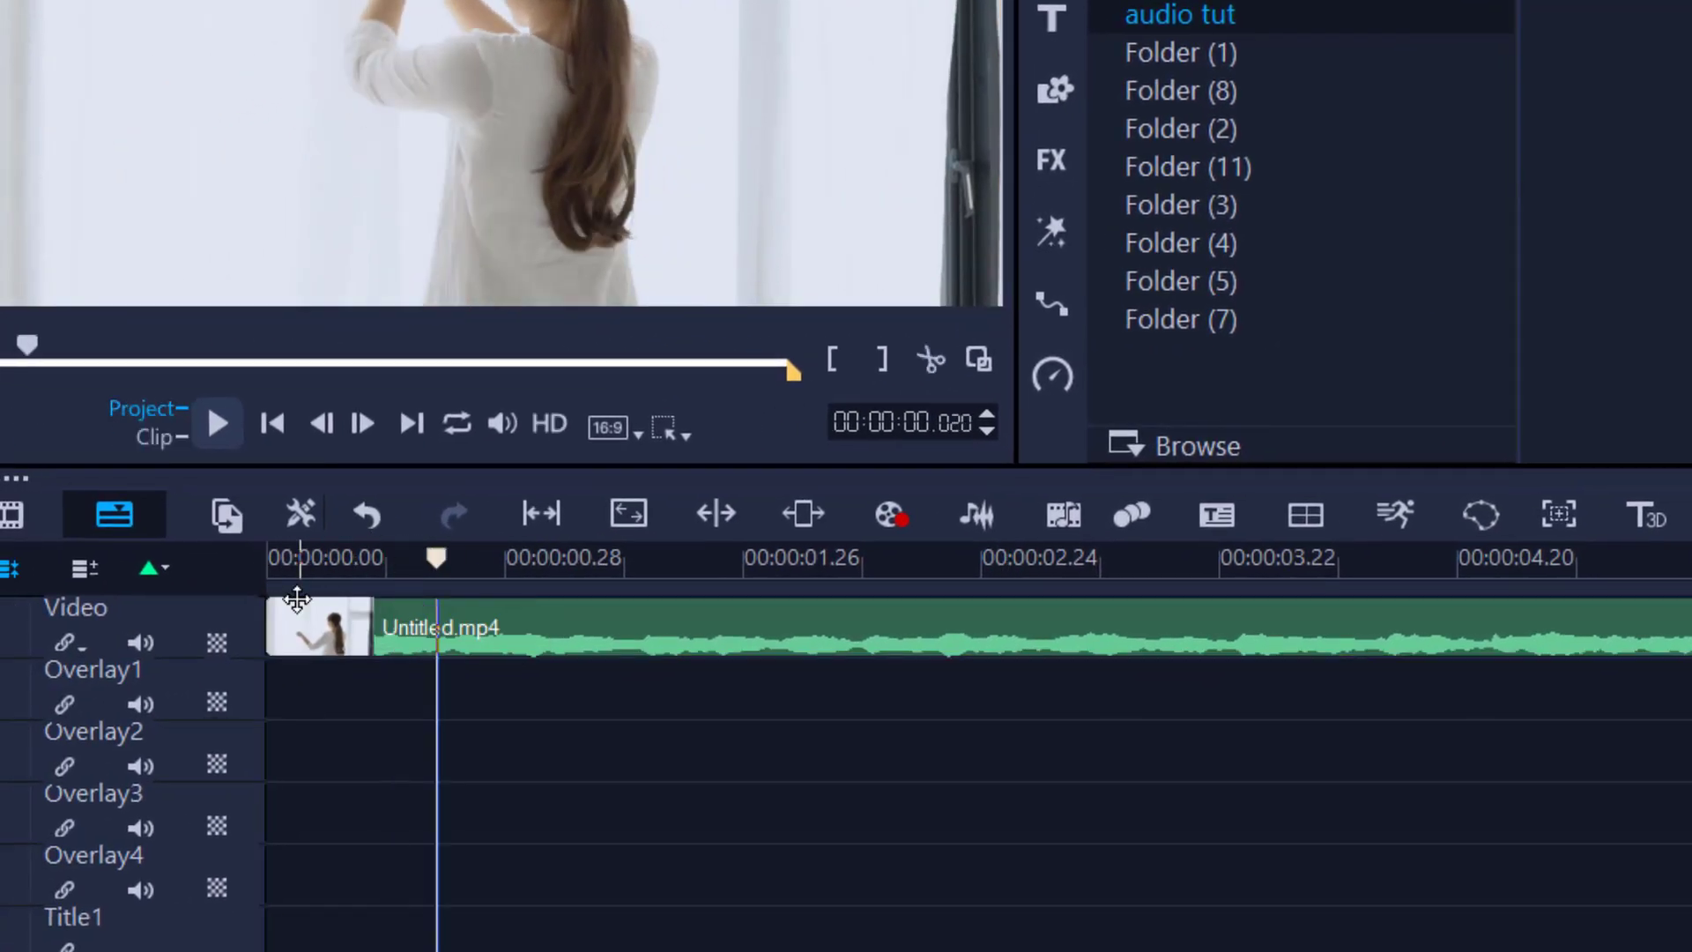
key(space)
key(space)
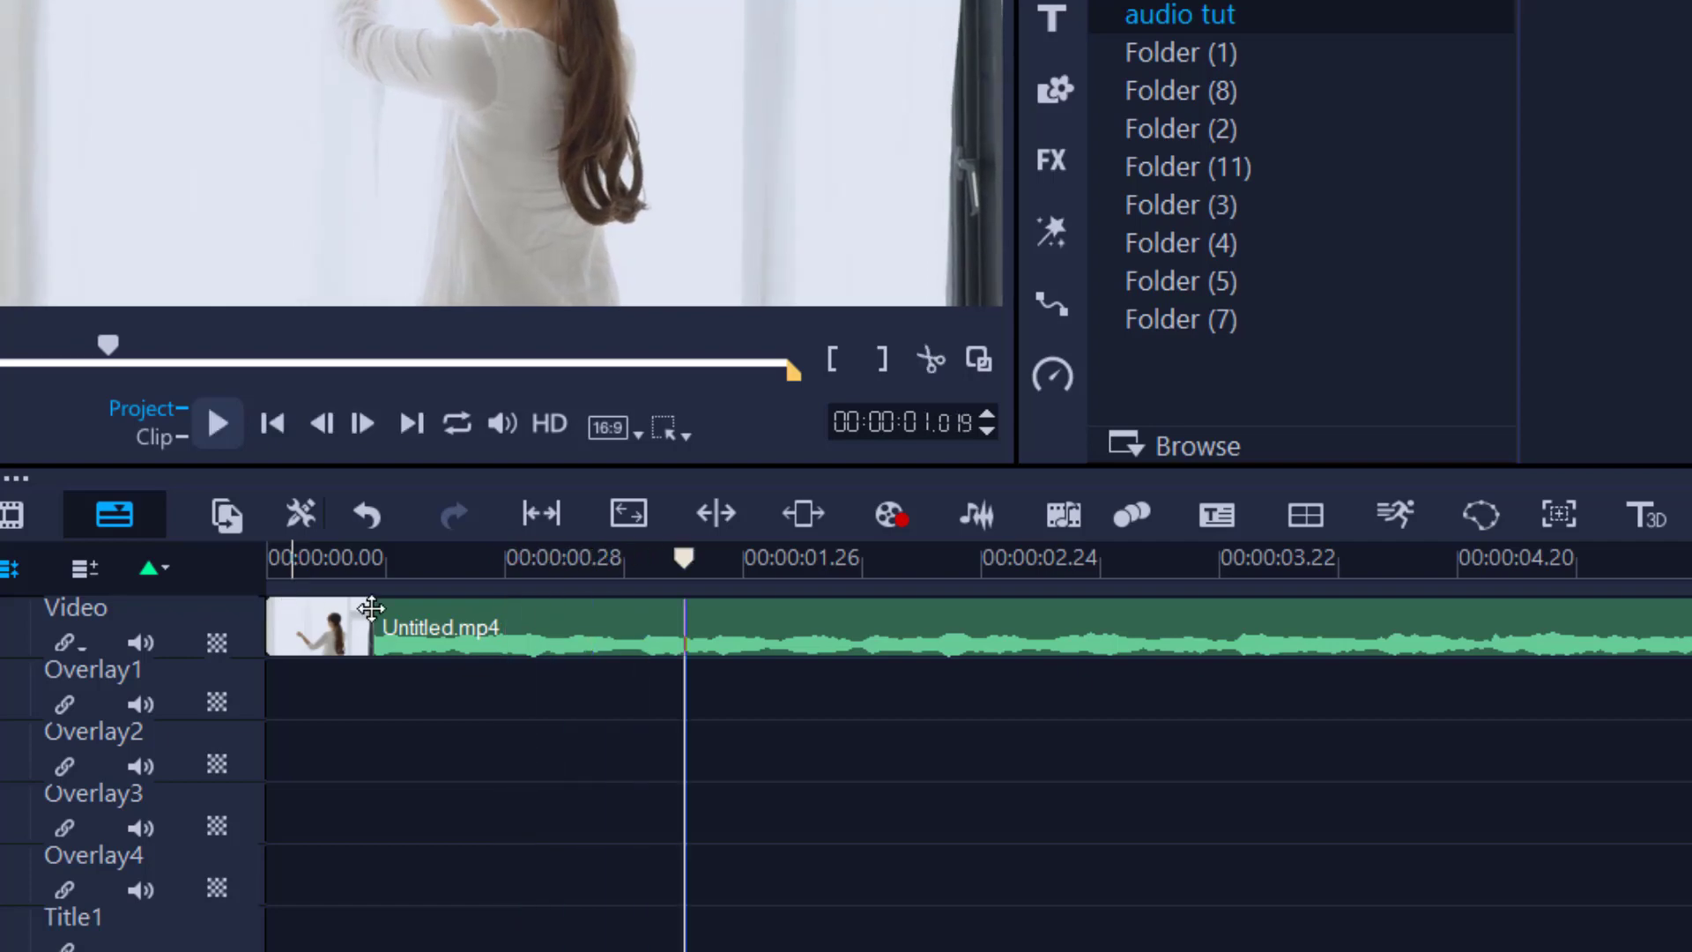
drag(696, 558, 426, 557)
click(433, 561)
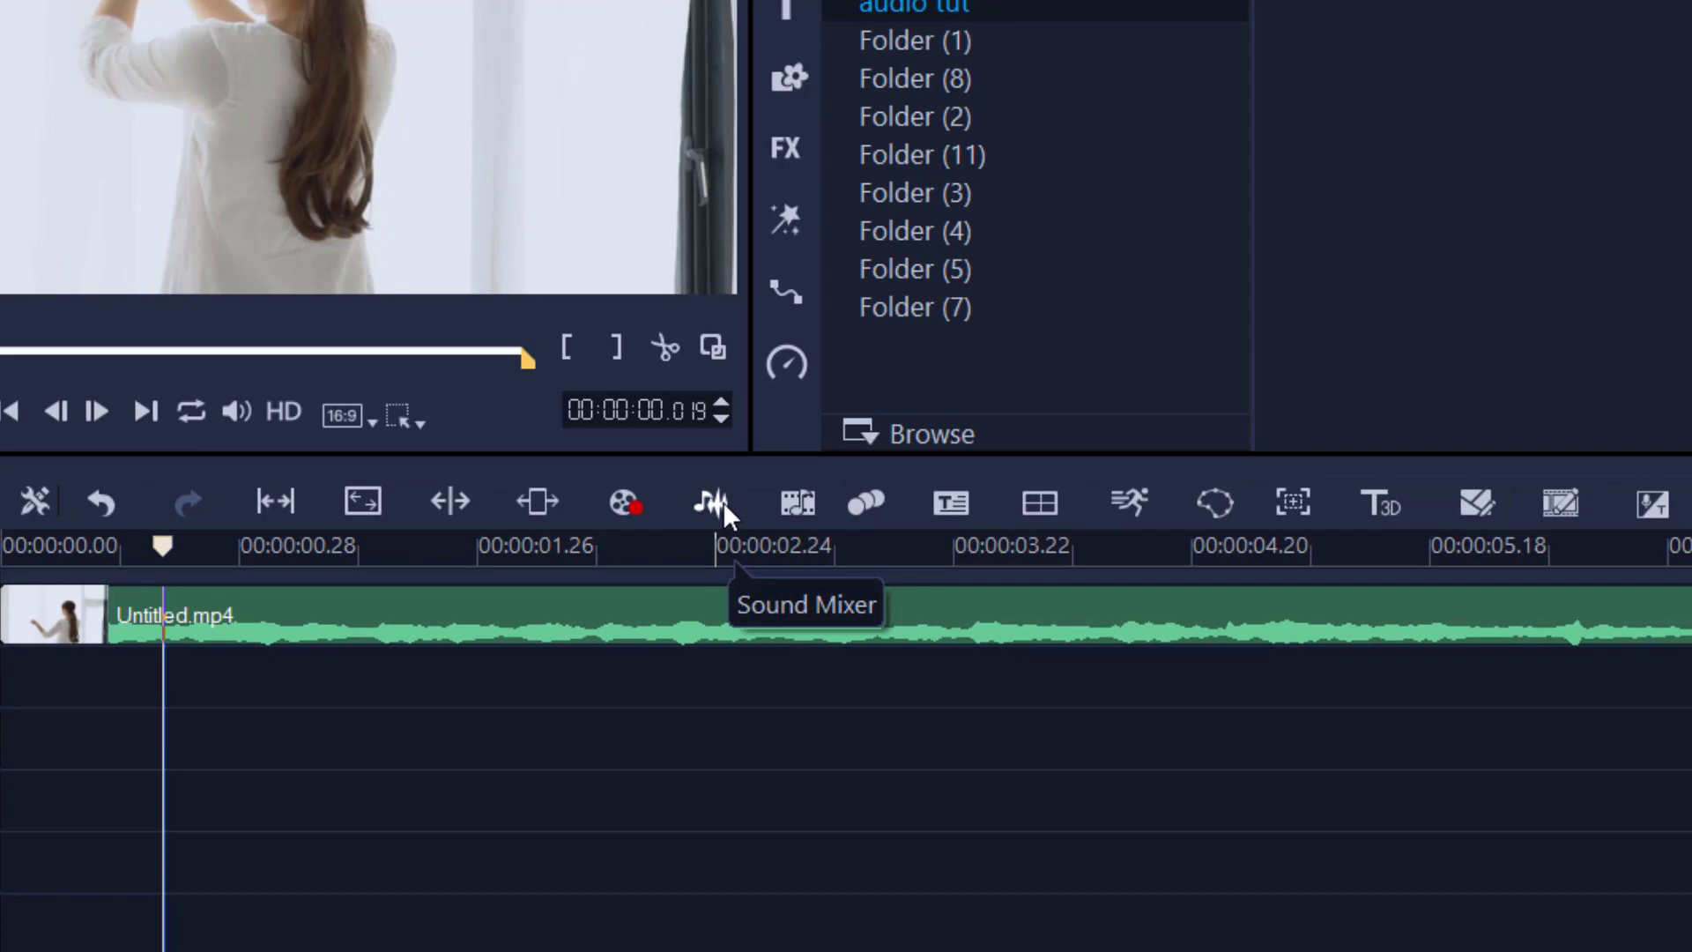
Open the Sound Mixer and make the Overlay1 channel active
click(723, 503)
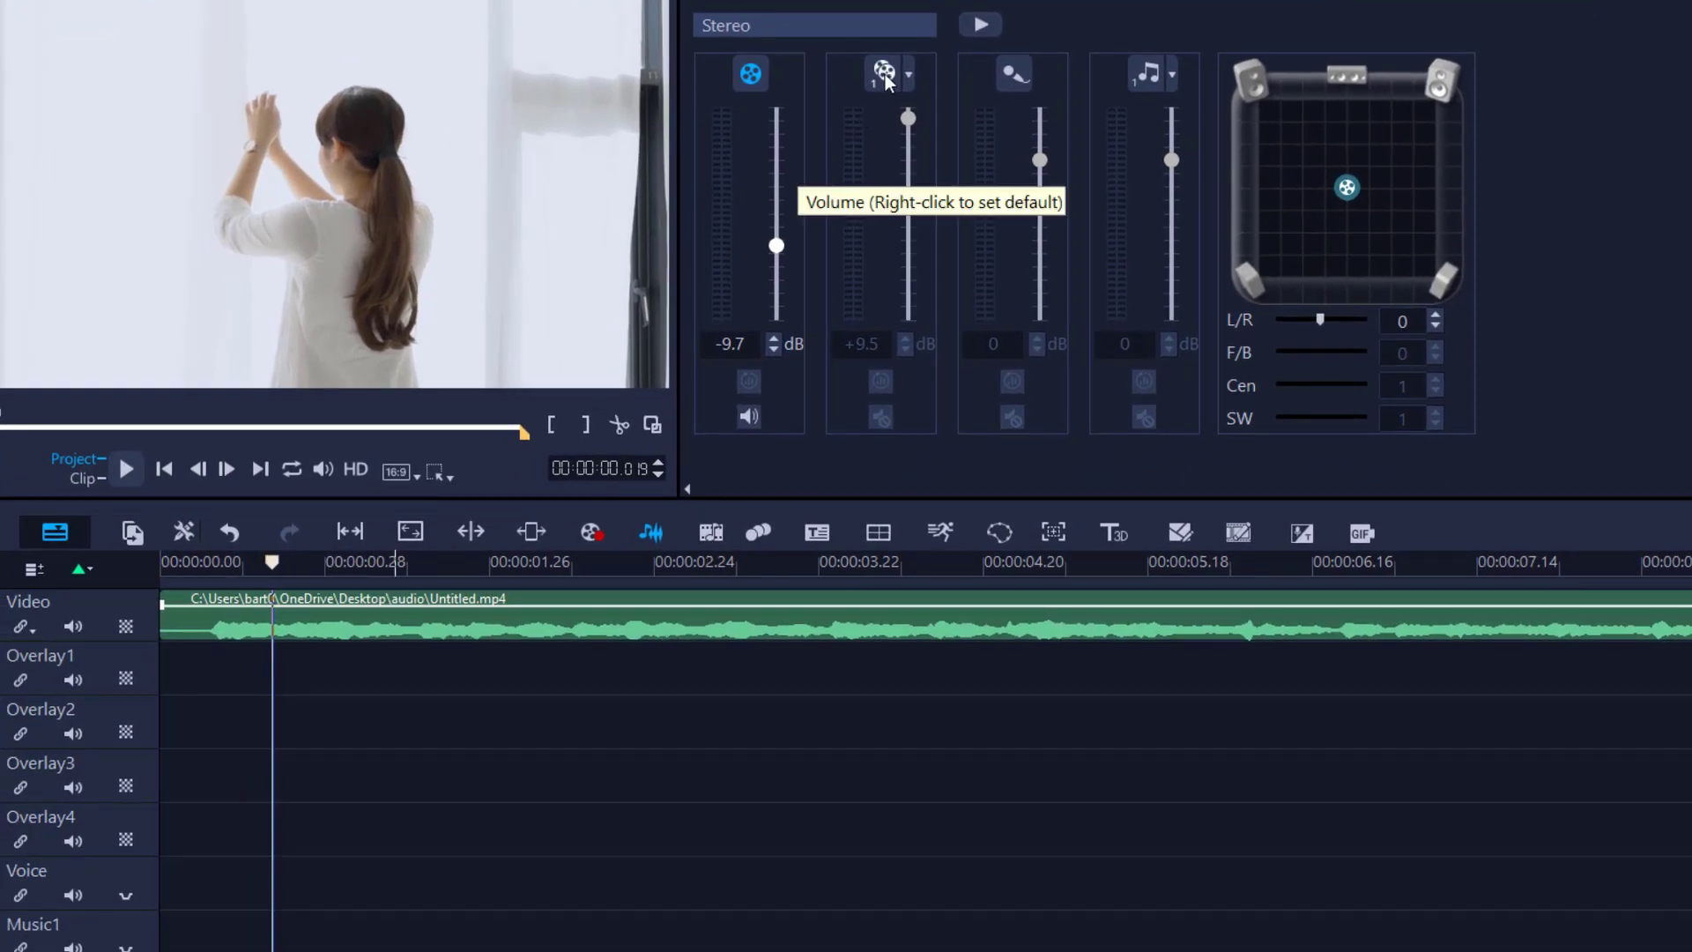
click(692, 664)
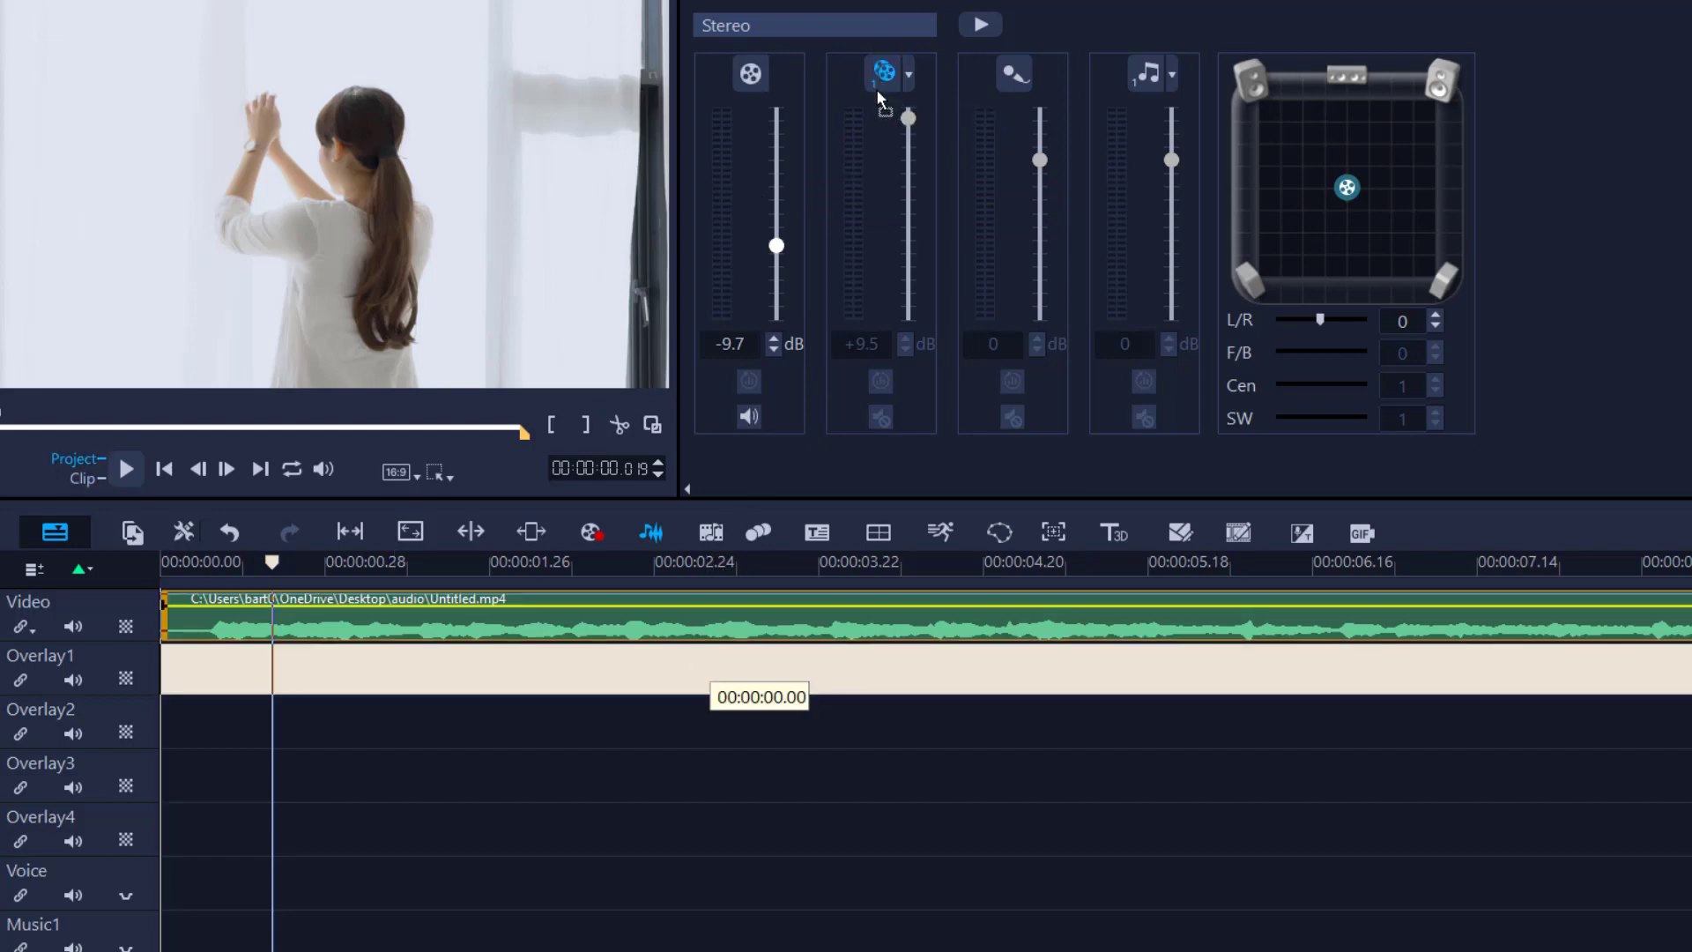
click(800, 673)
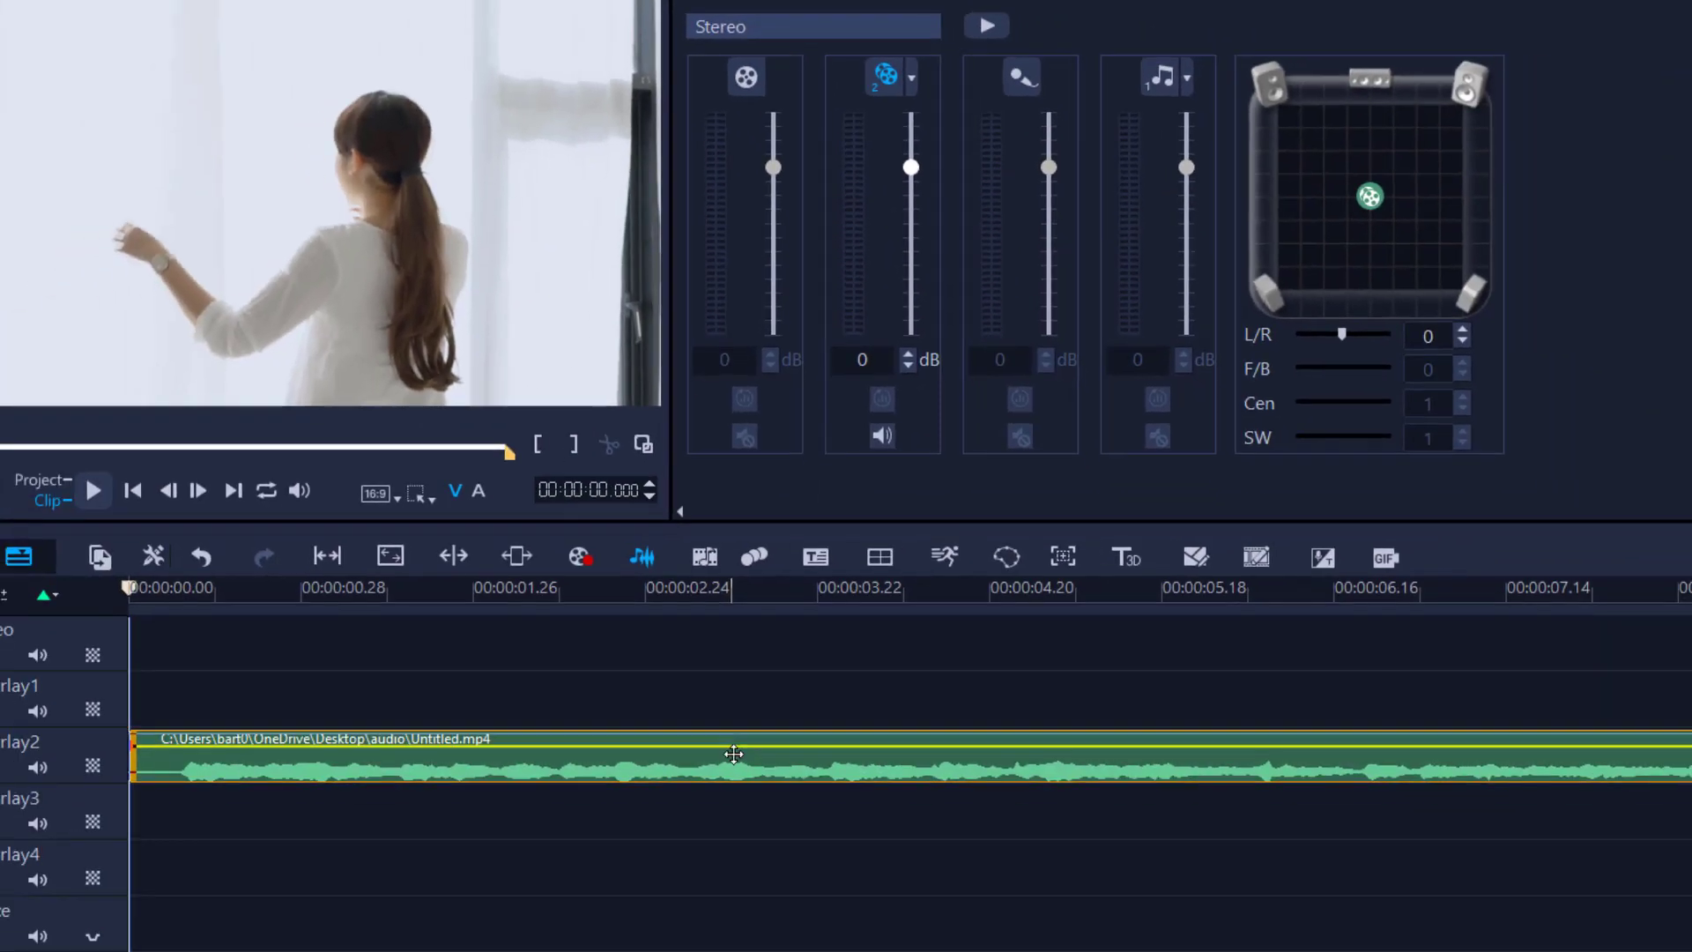
drag(729, 752, 748, 660)
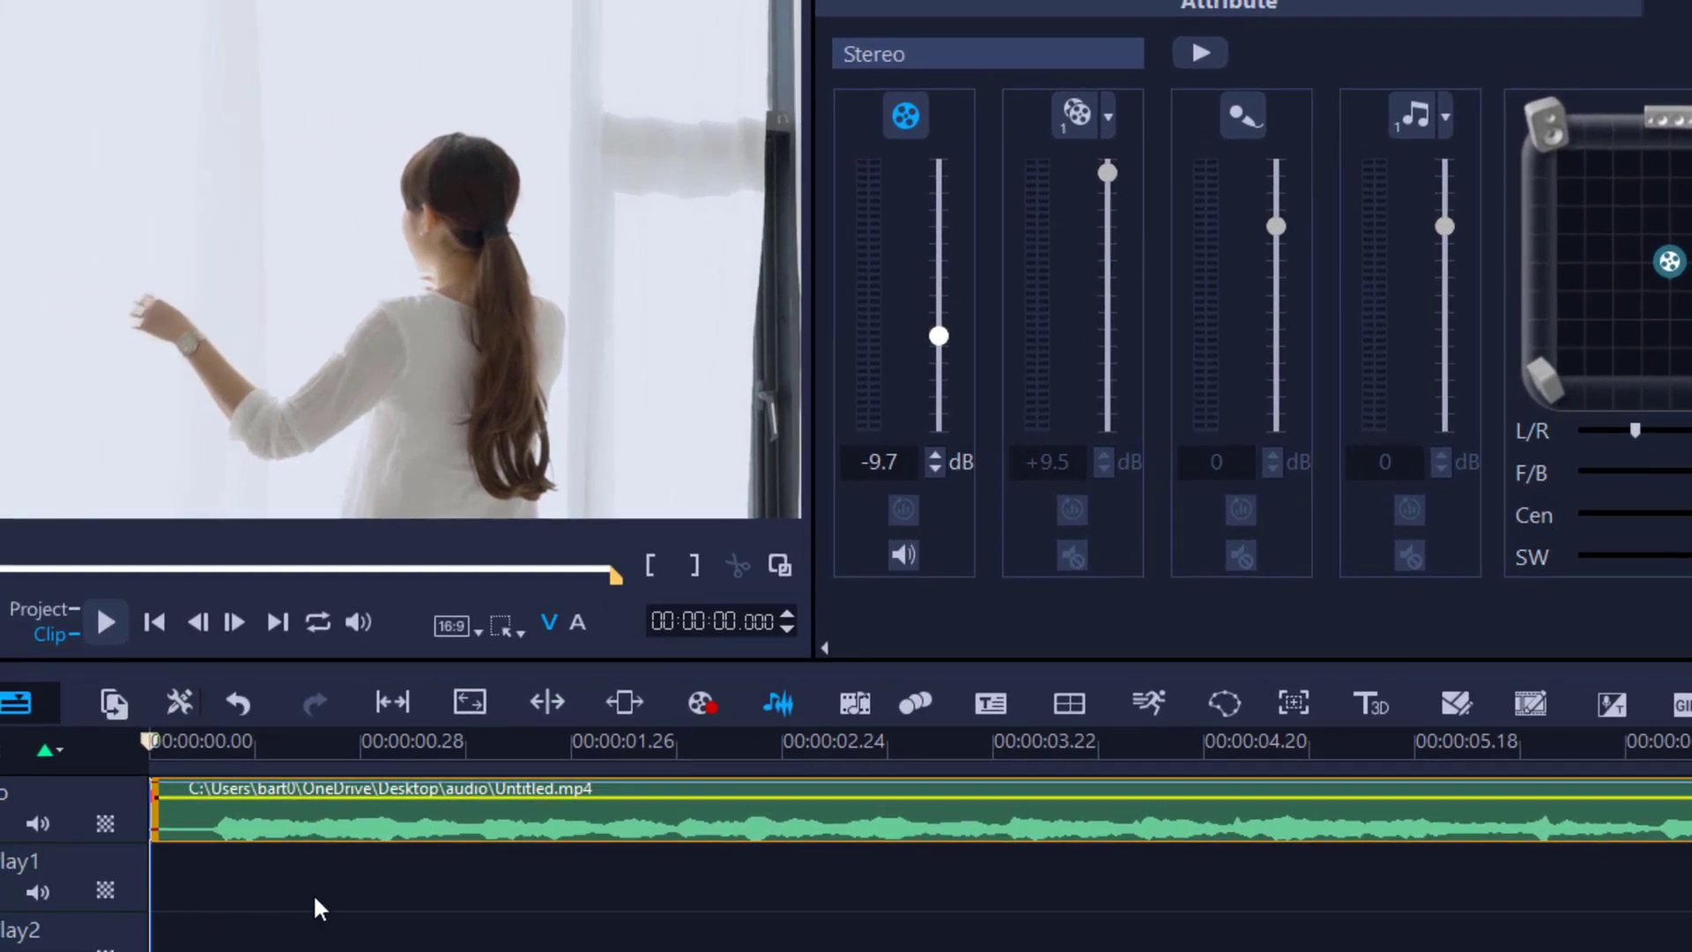
At the project start, set the Video track's fader to -6.7 dB
drag(990, 739, 783, 739)
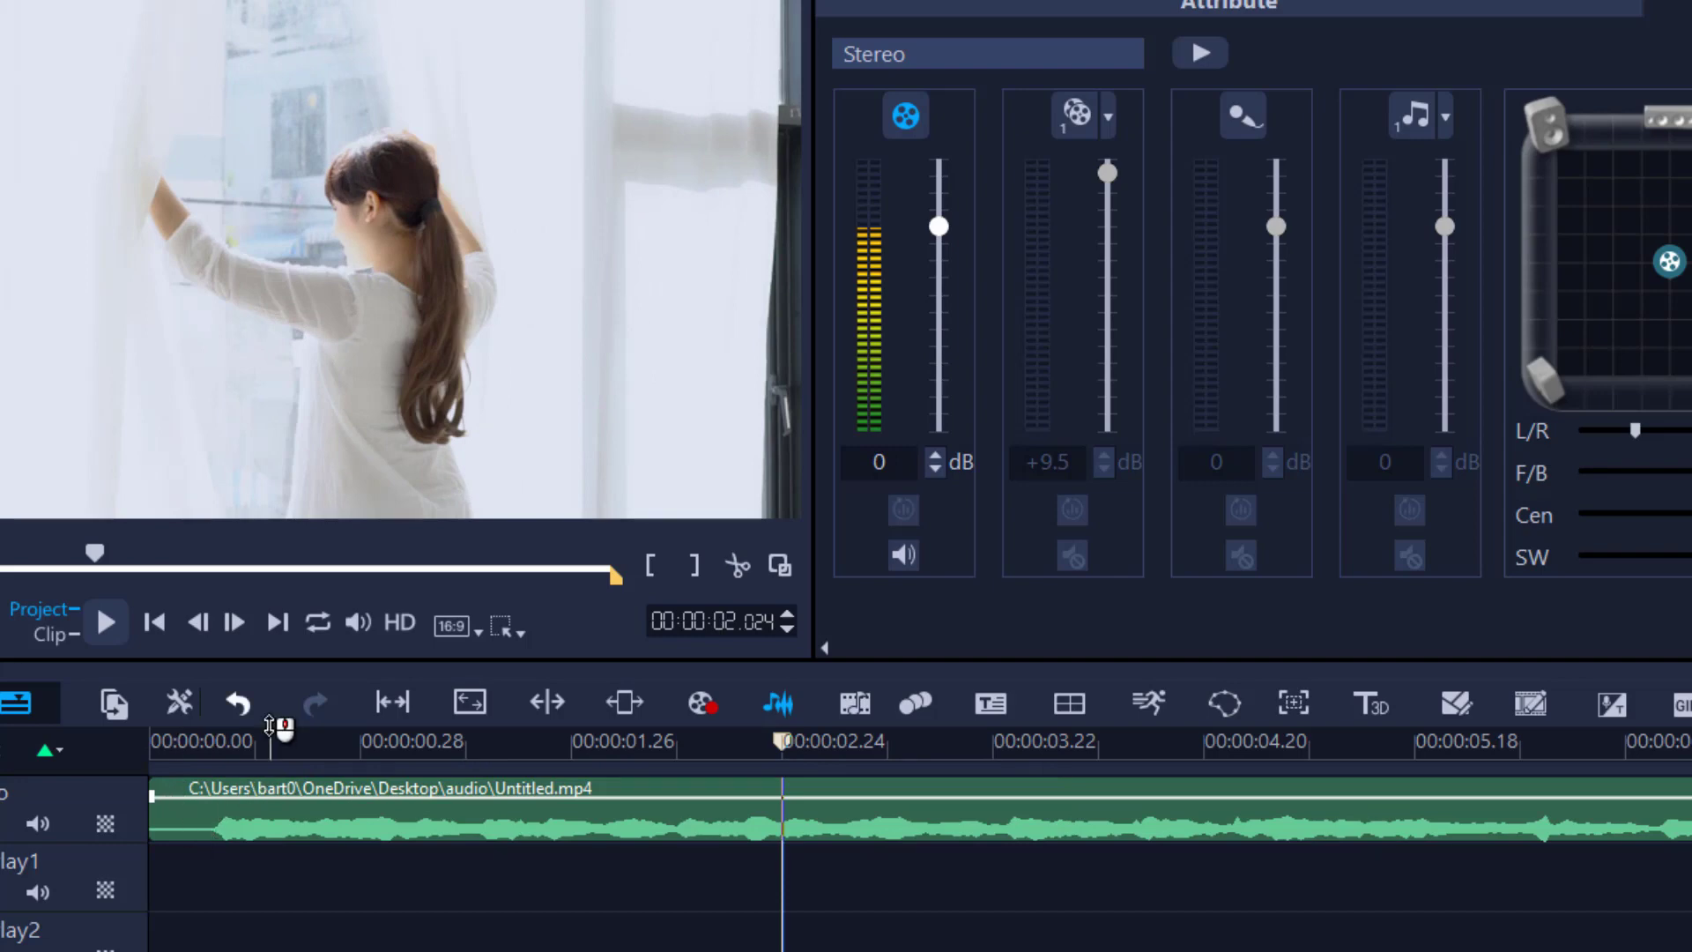
click(149, 622)
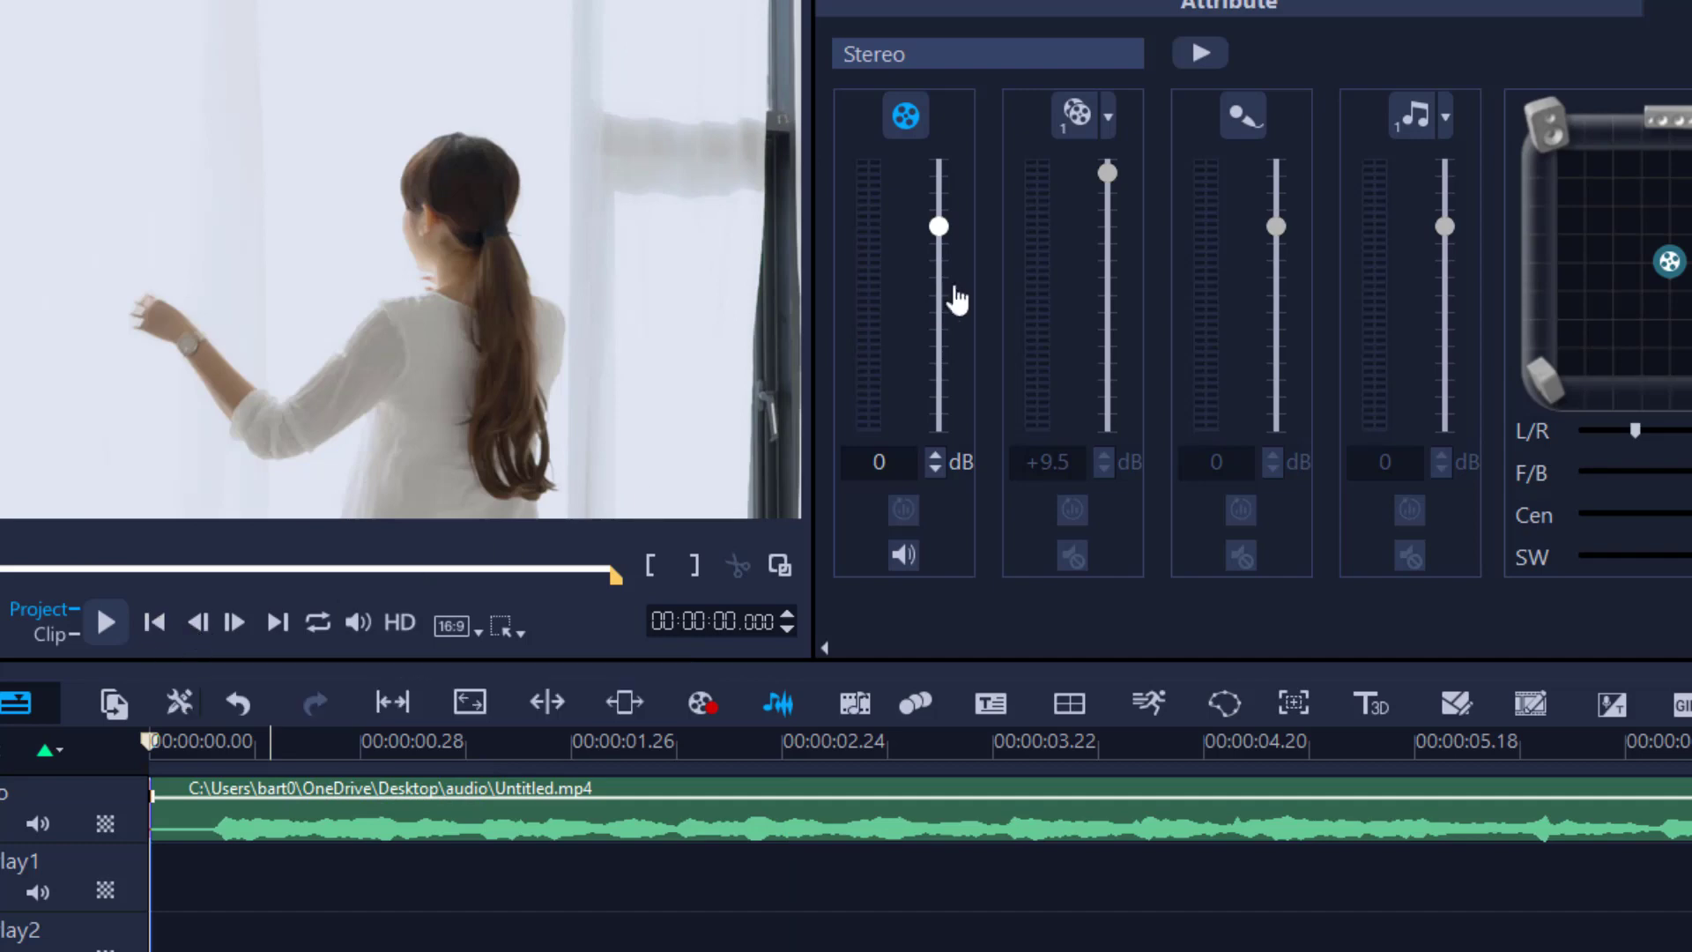
drag(938, 227, 939, 352)
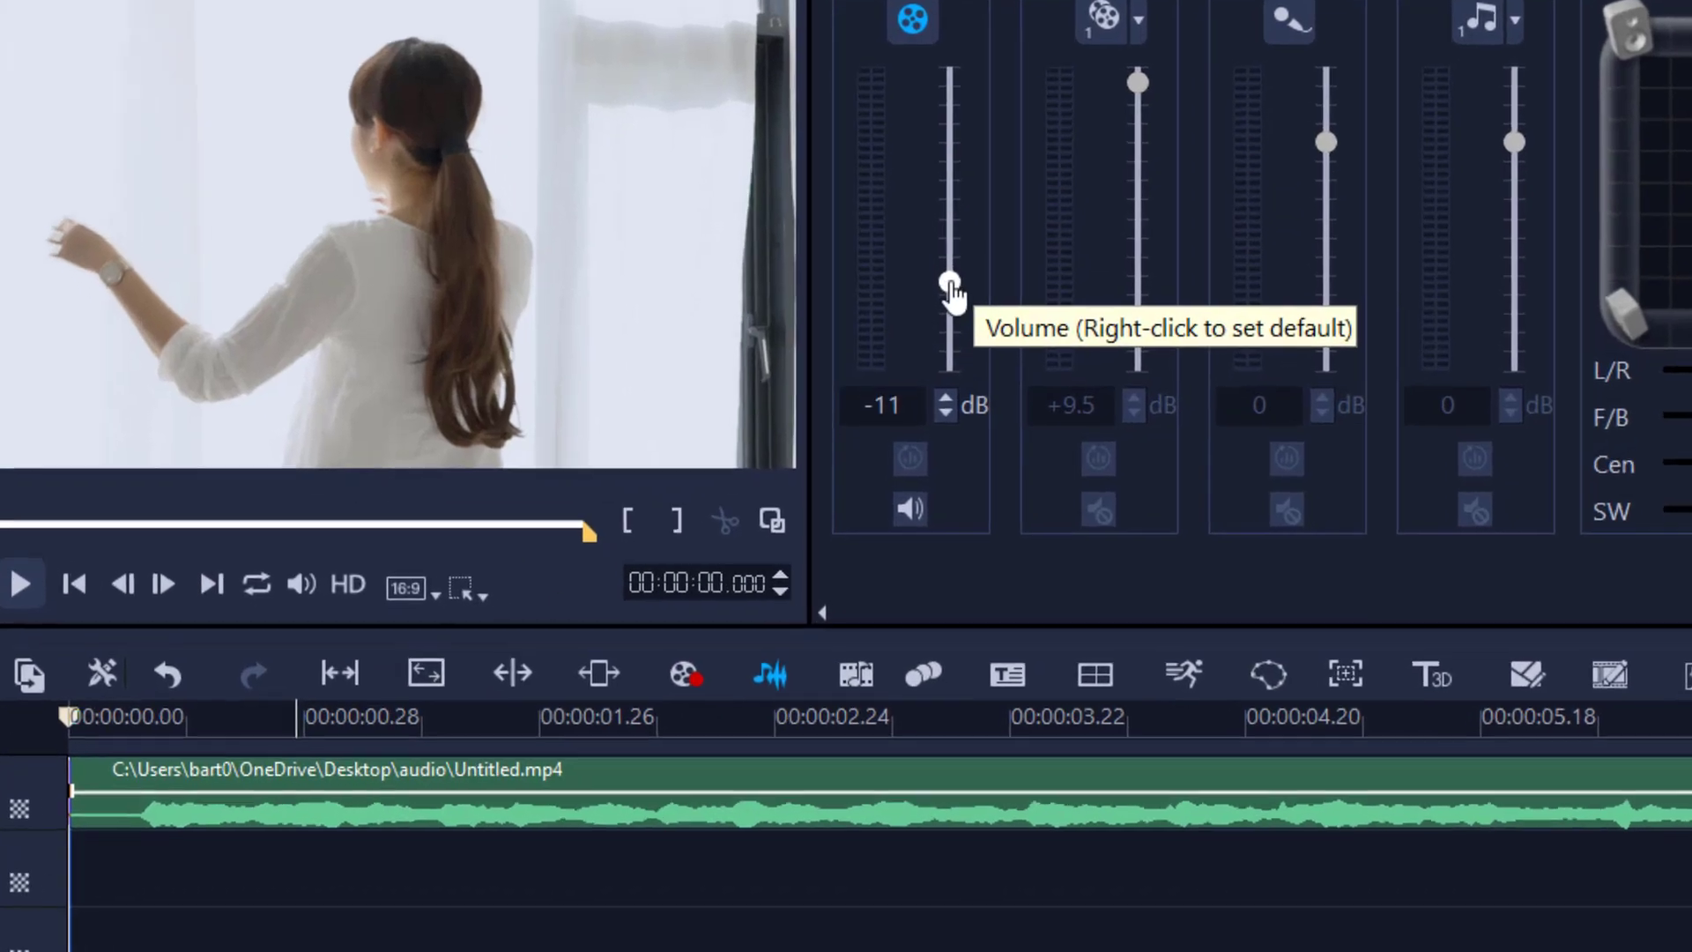
drag(938, 352, 954, 264)
drag(992, 69, 970, 114)
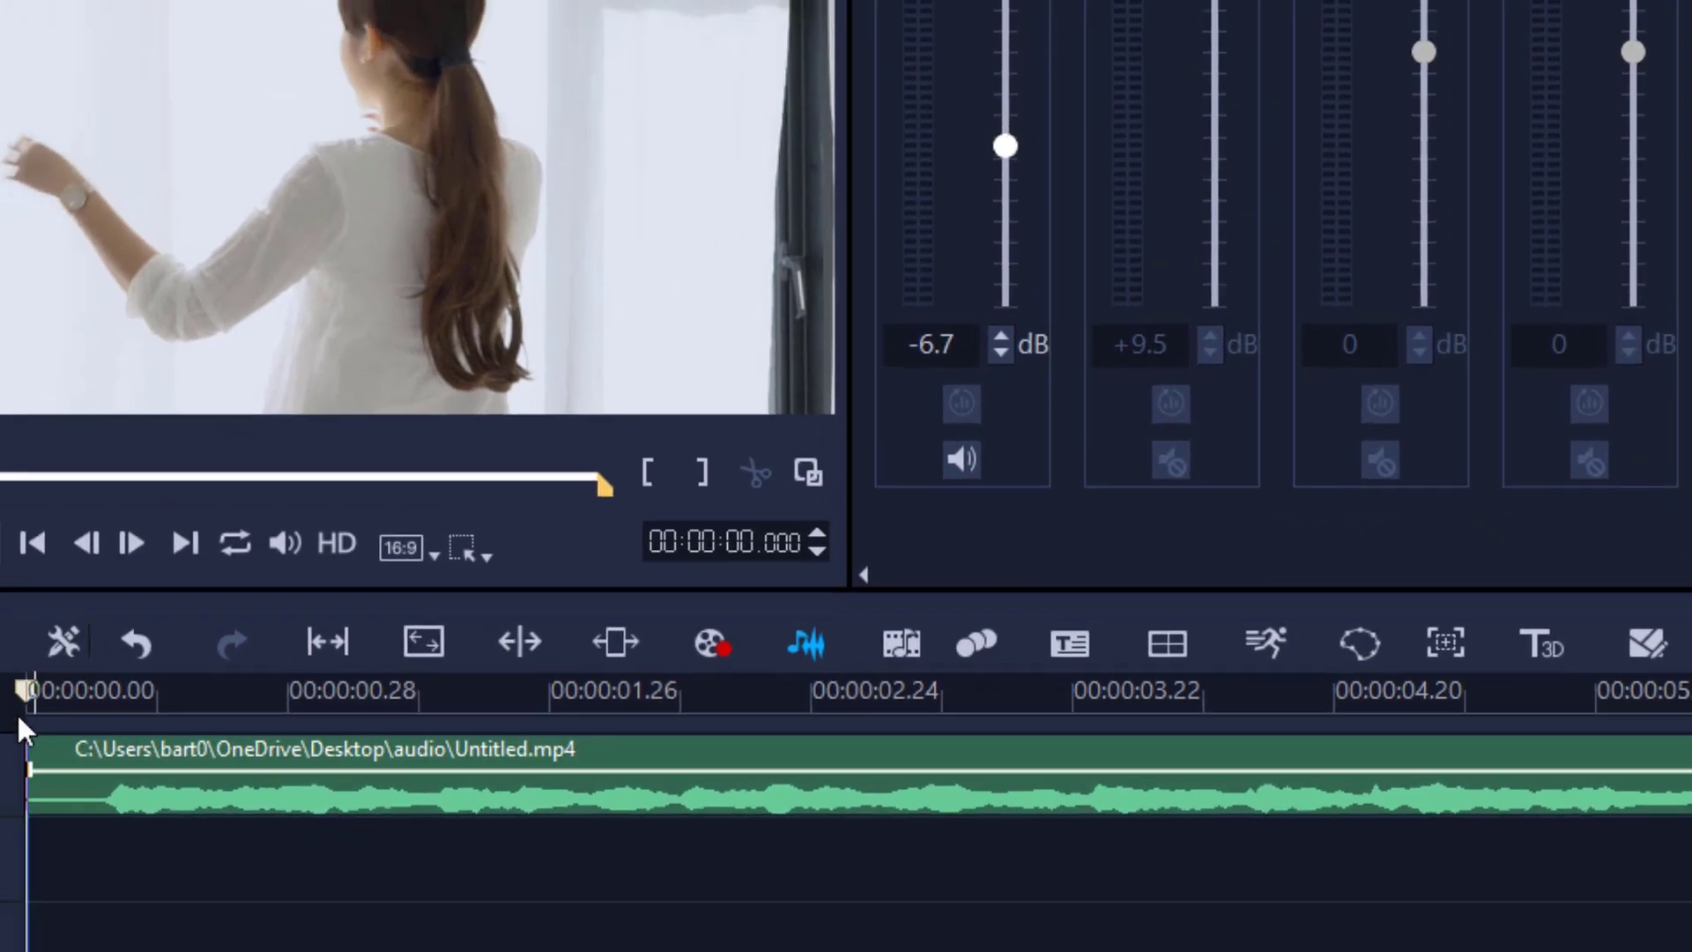
At about 2 seconds, raise the clip's volume from -6.7 to -4.1 dB
click(15, 682)
drag(250, 718, 782, 744)
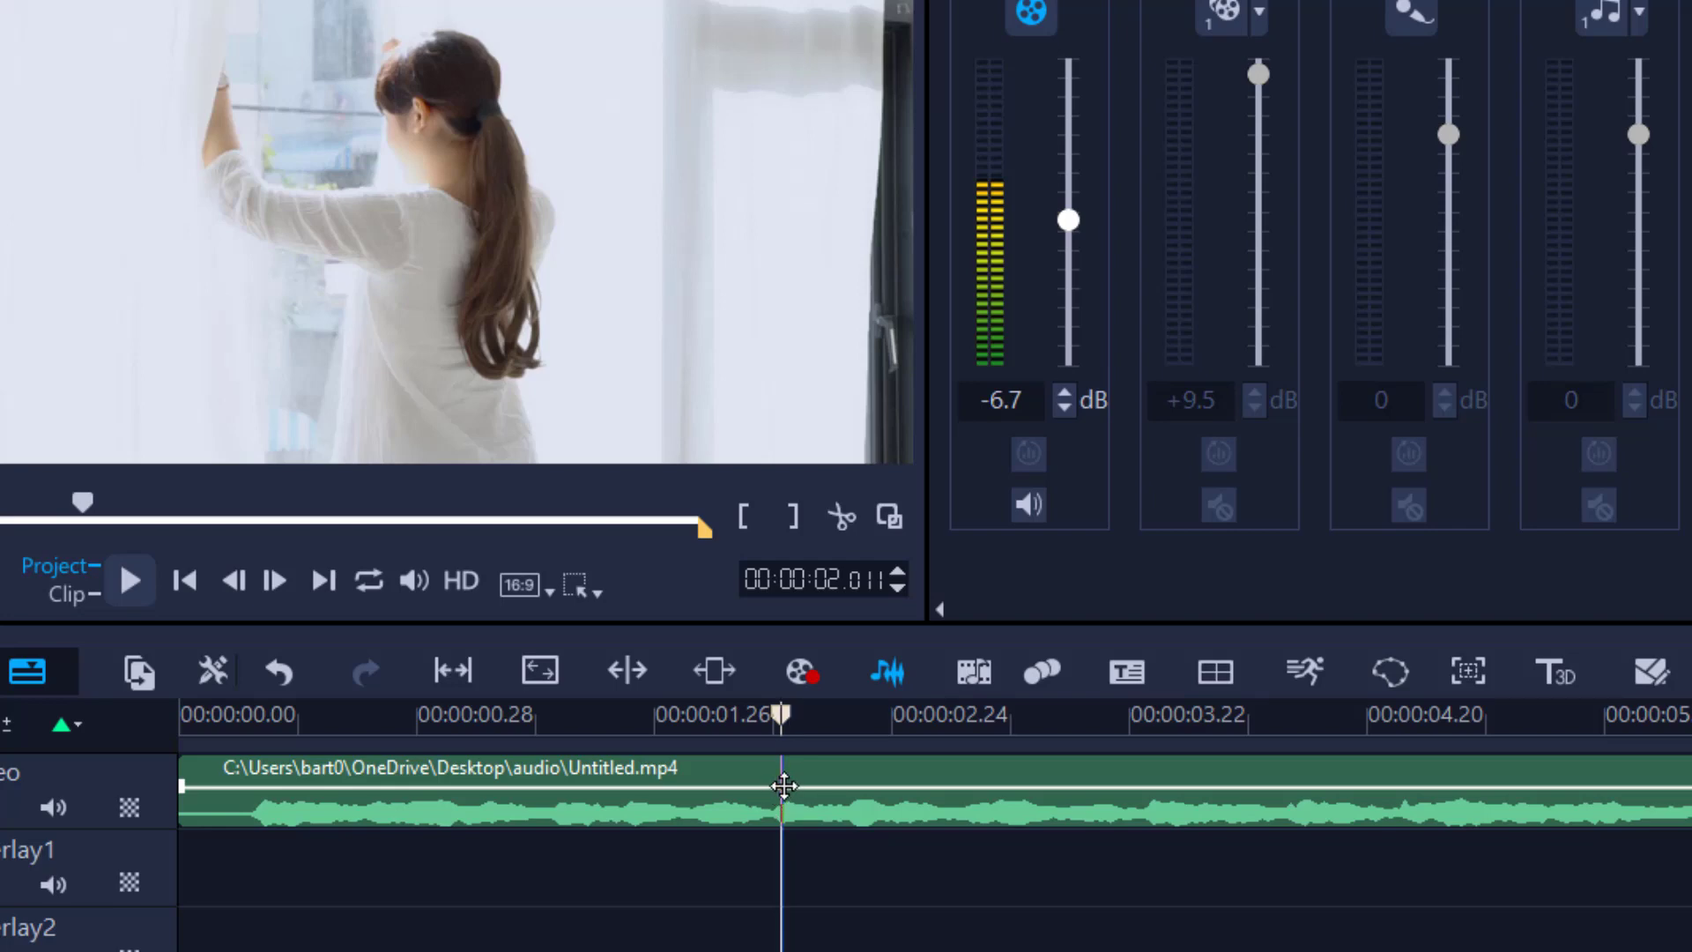
drag(1068, 219, 1070, 126)
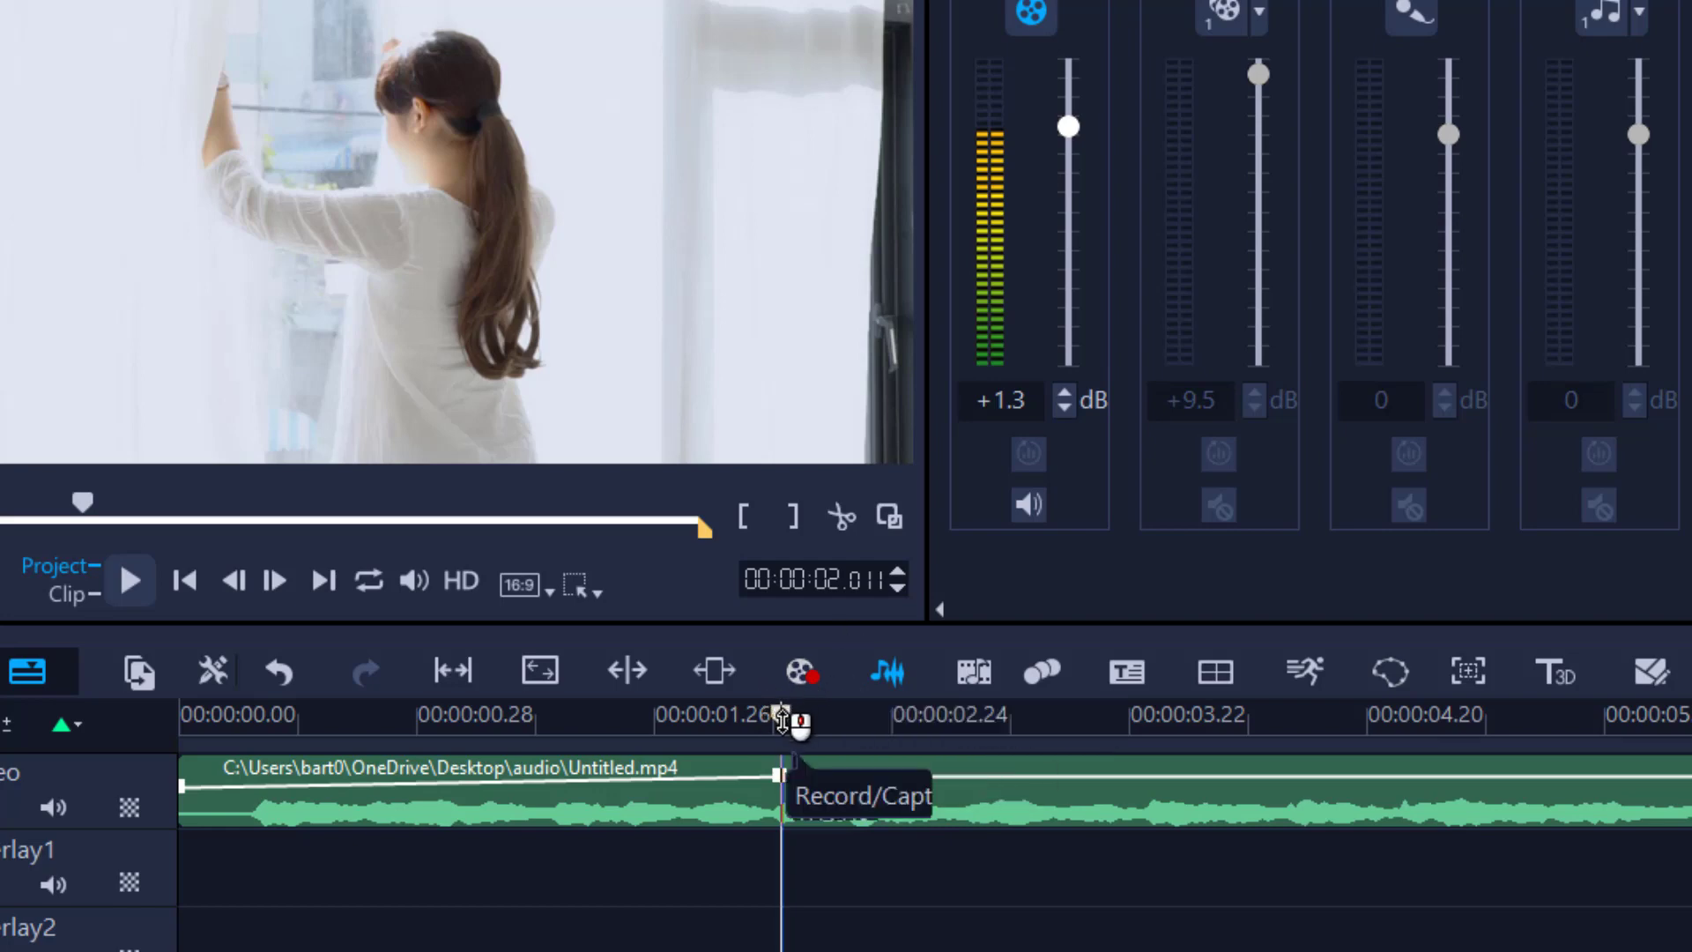
Drag the 2-second volume keyframe off the clip to delete it, returning to the start
click(782, 776)
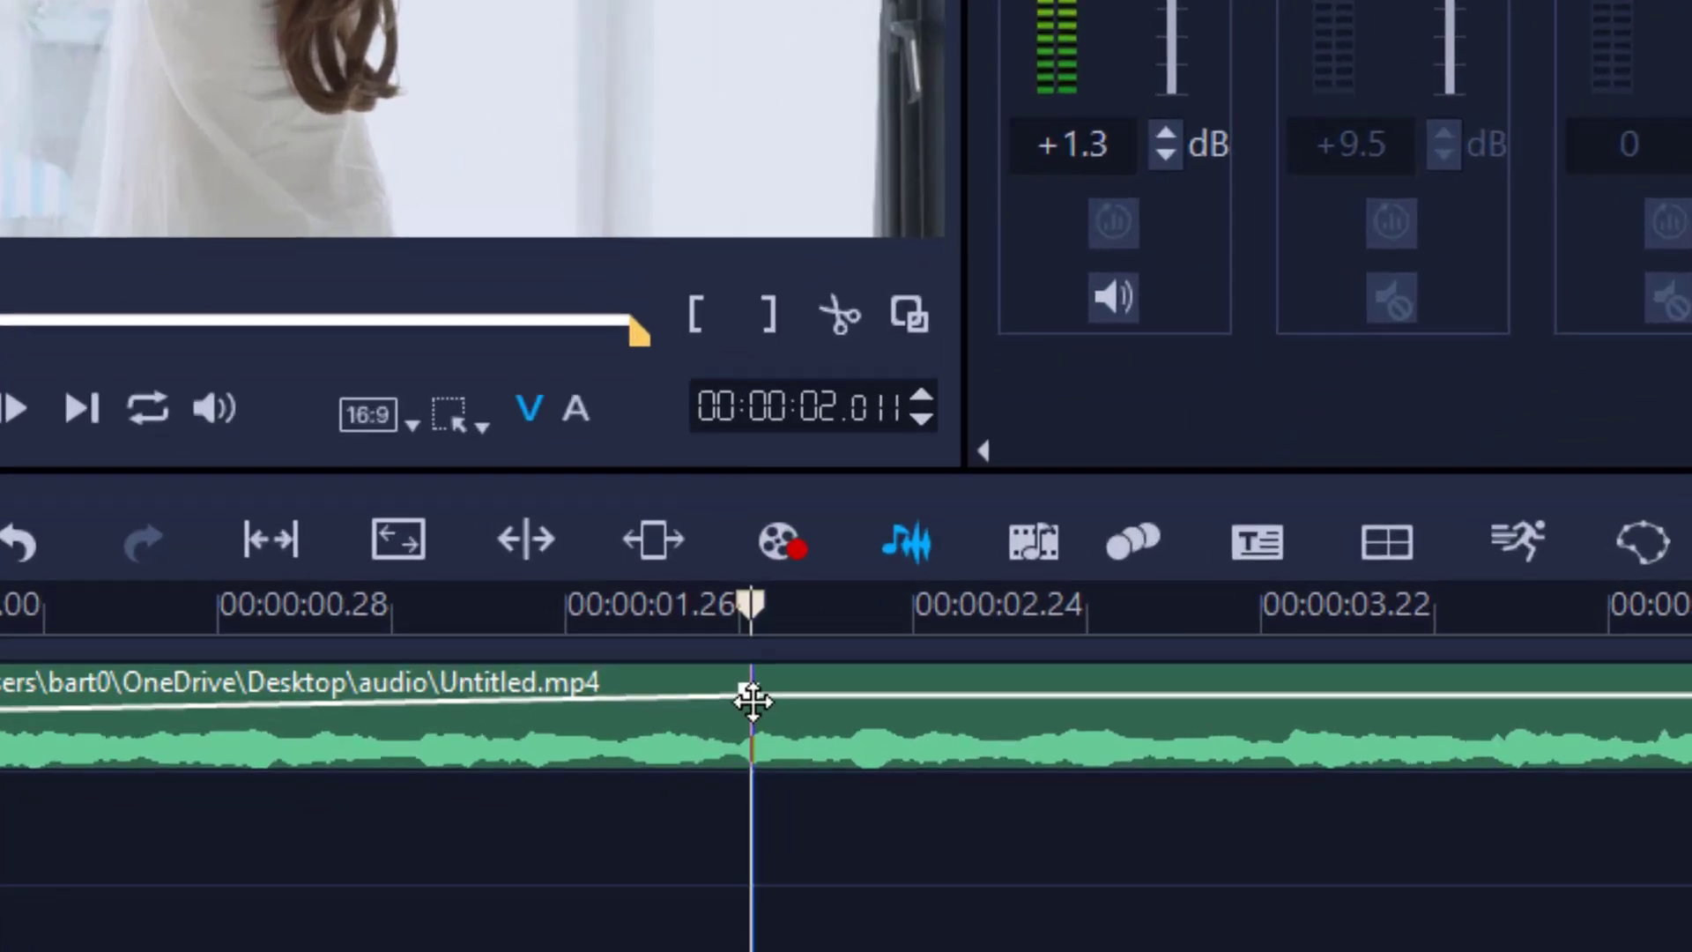
click(752, 700)
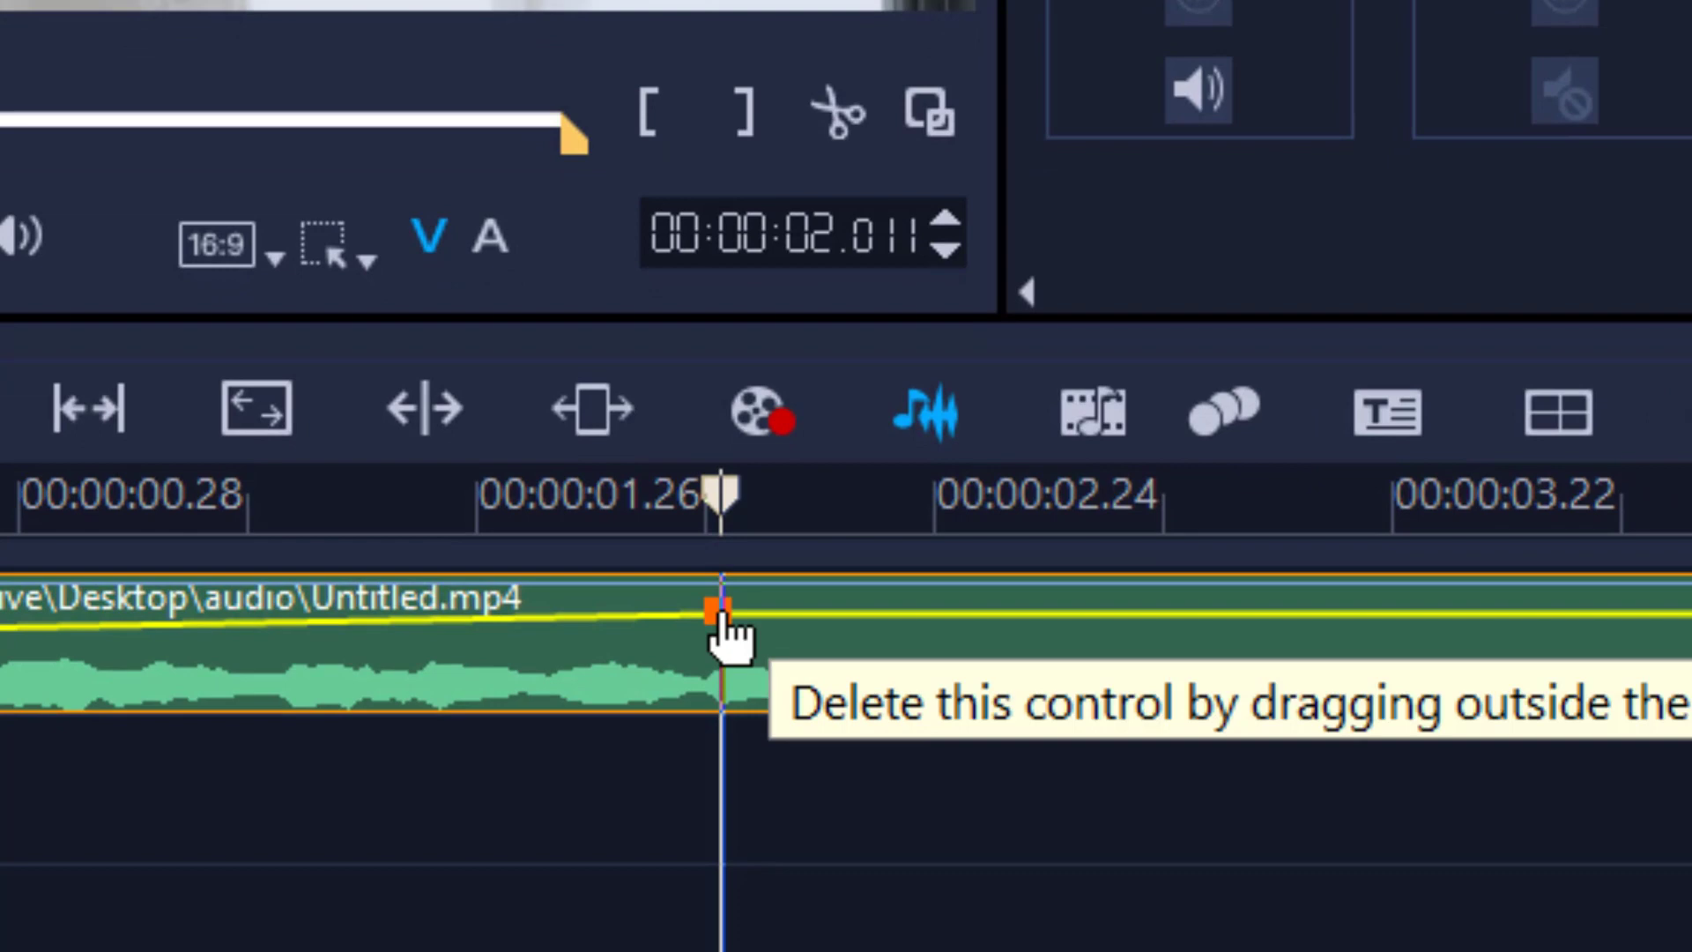
drag(725, 614, 751, 10)
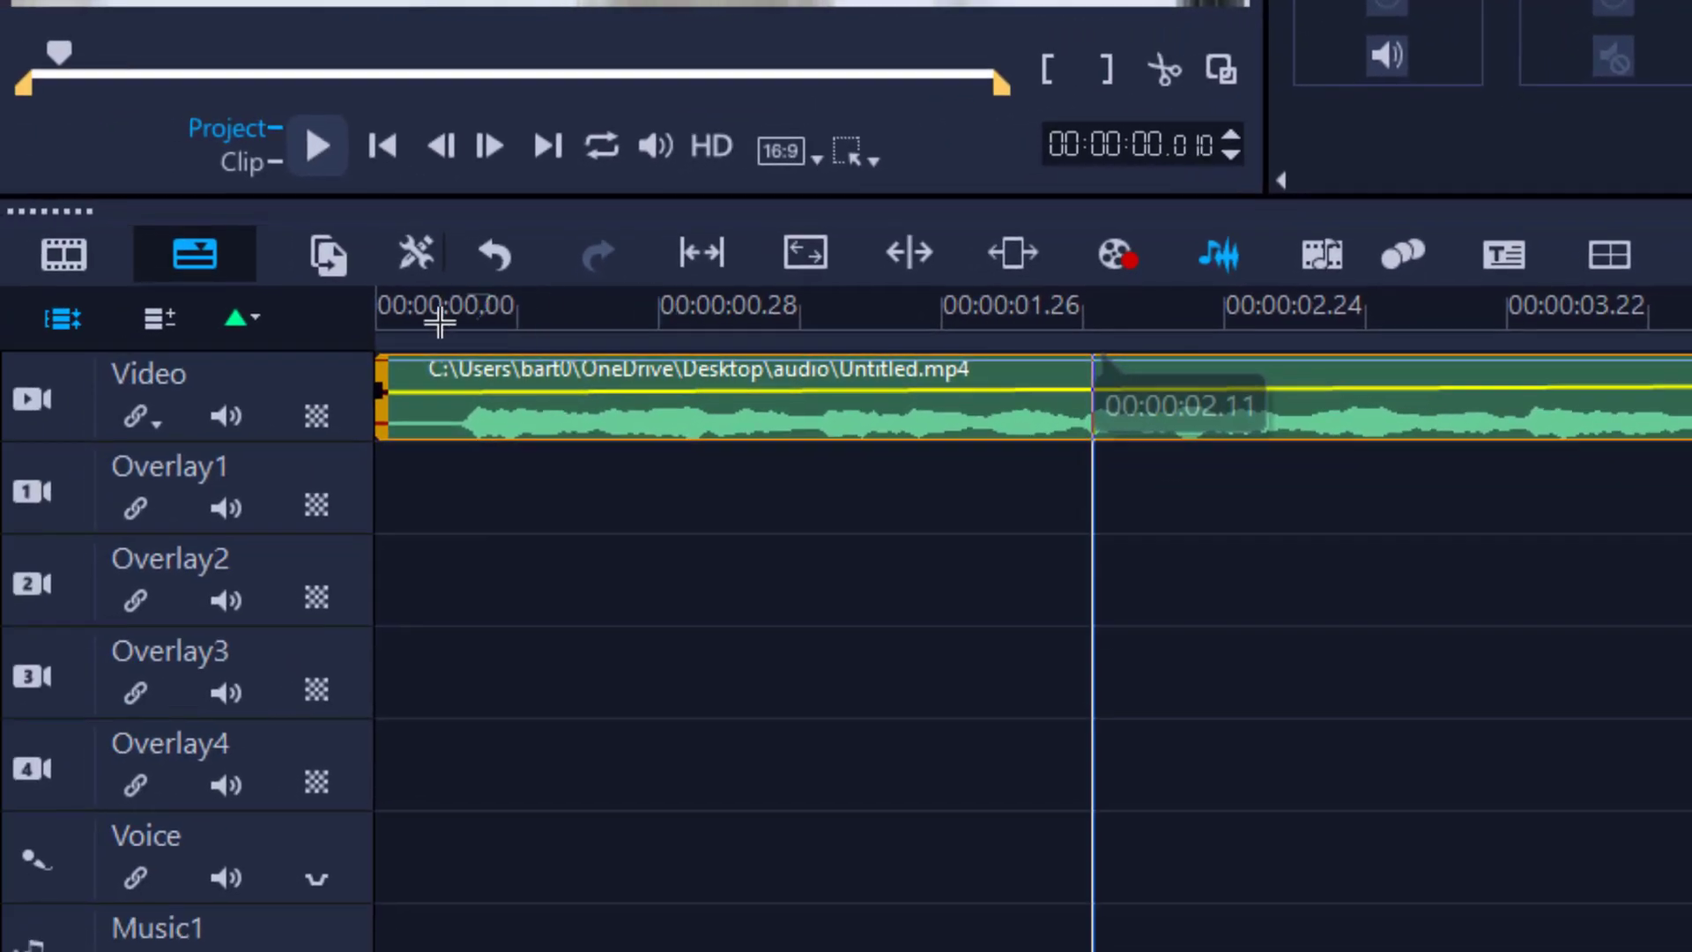
click(363, 310)
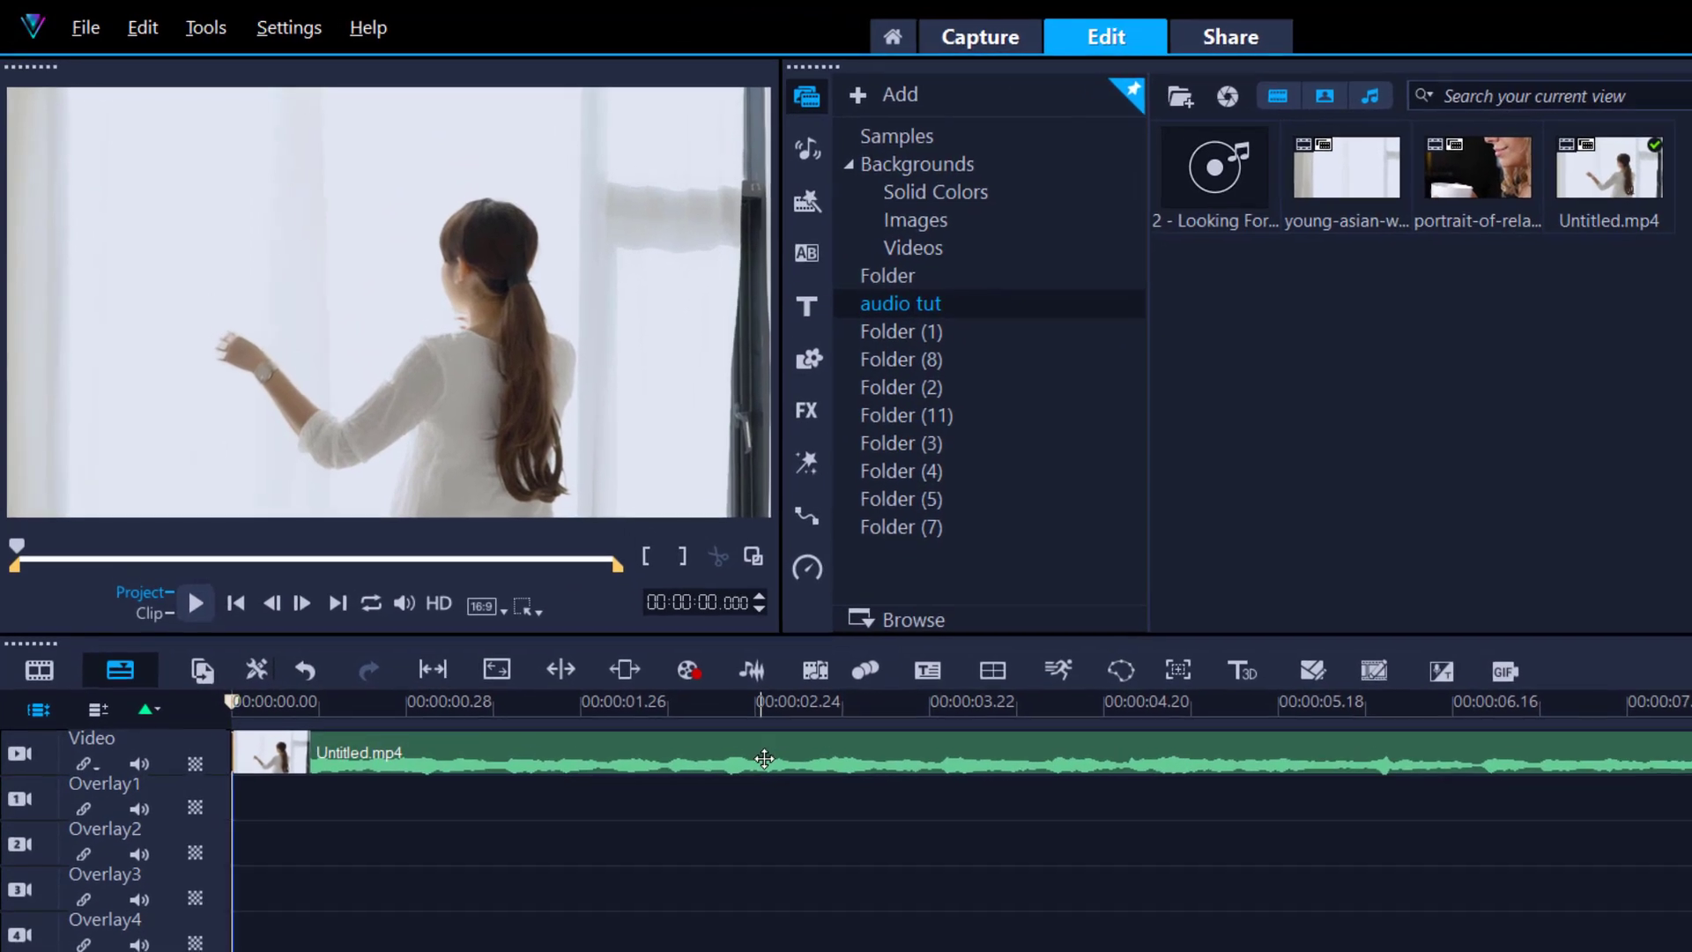
click(764, 758)
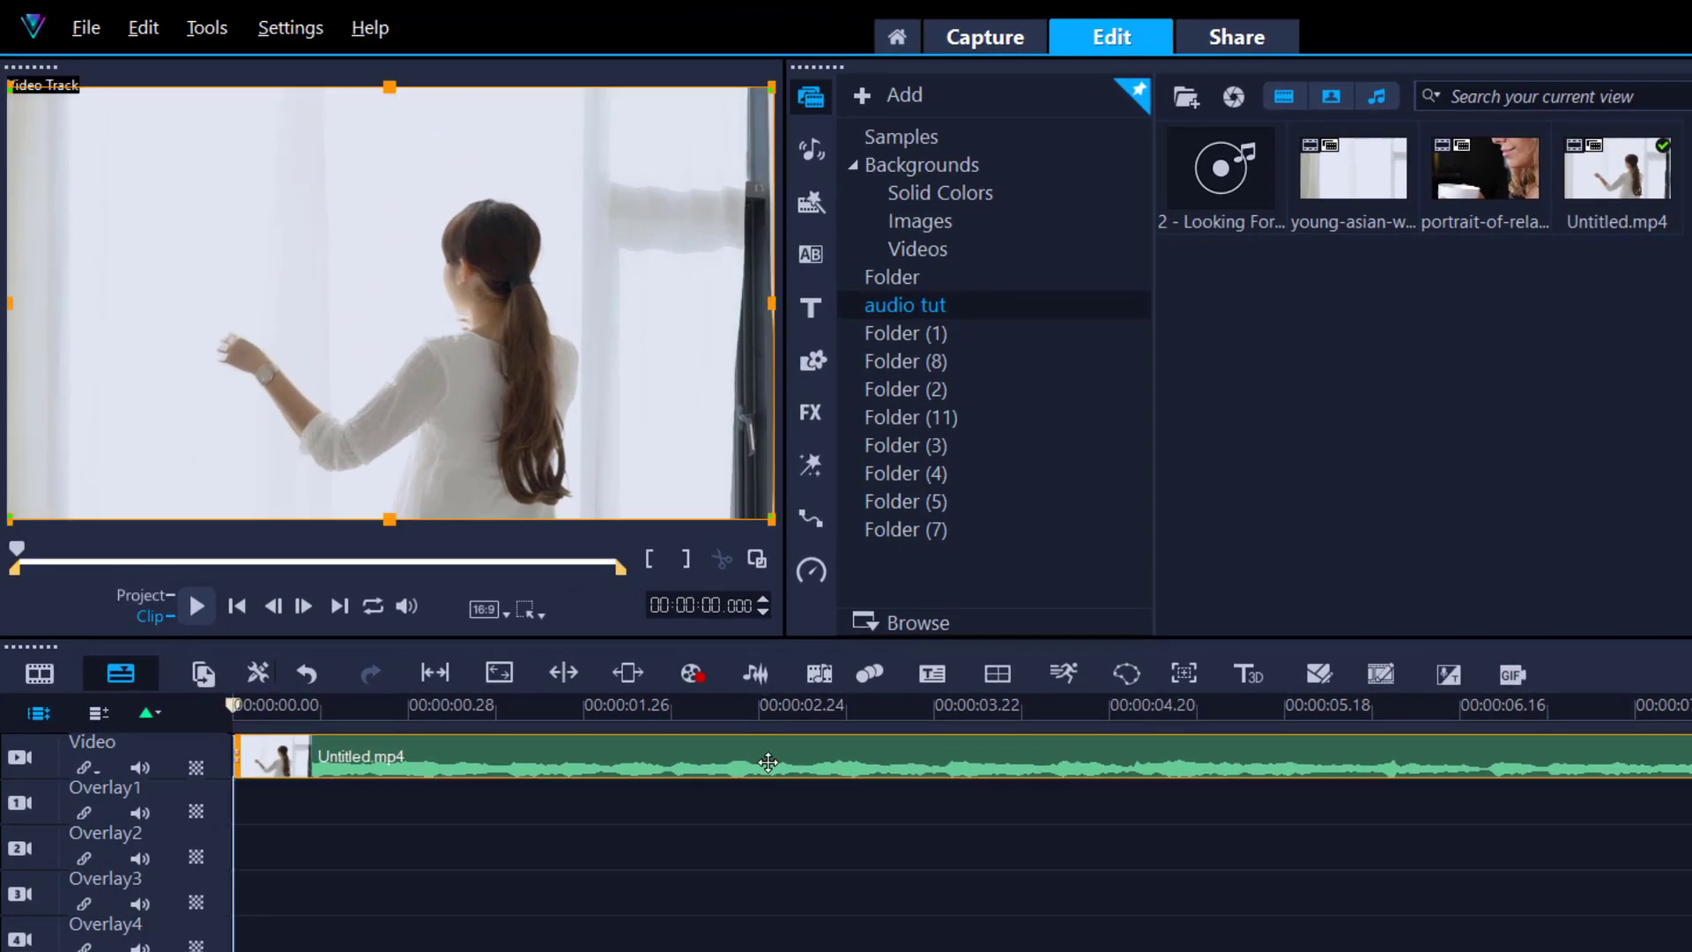
right_click(765, 758)
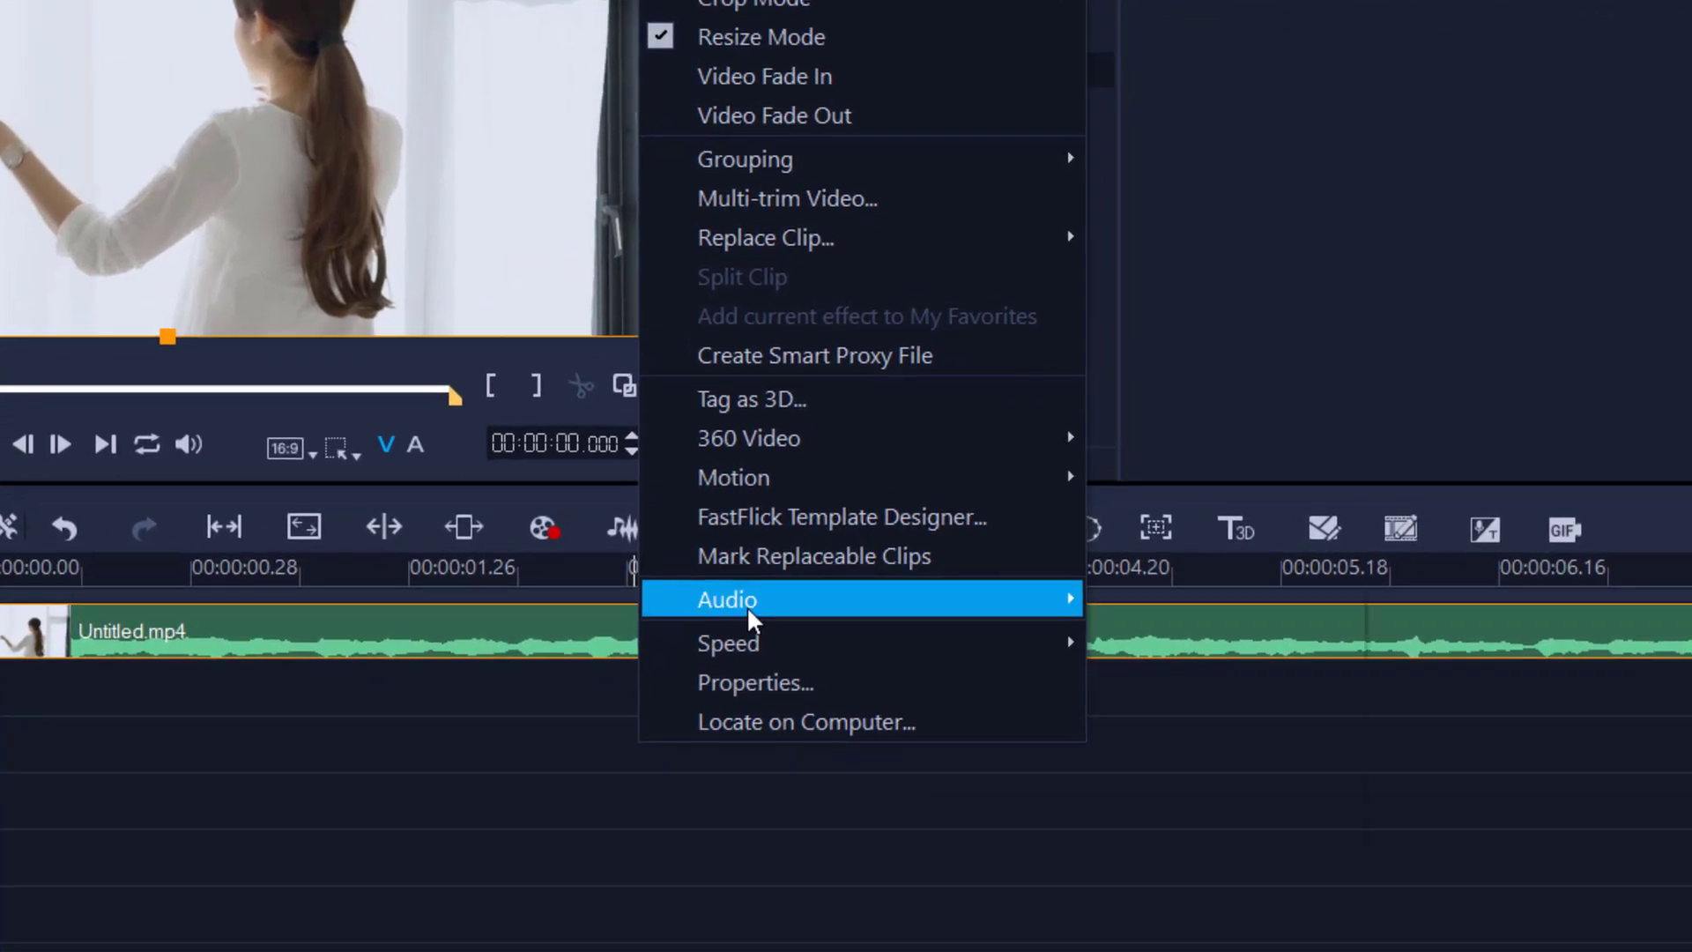
mouse_move(815, 686)
click(1140, 610)
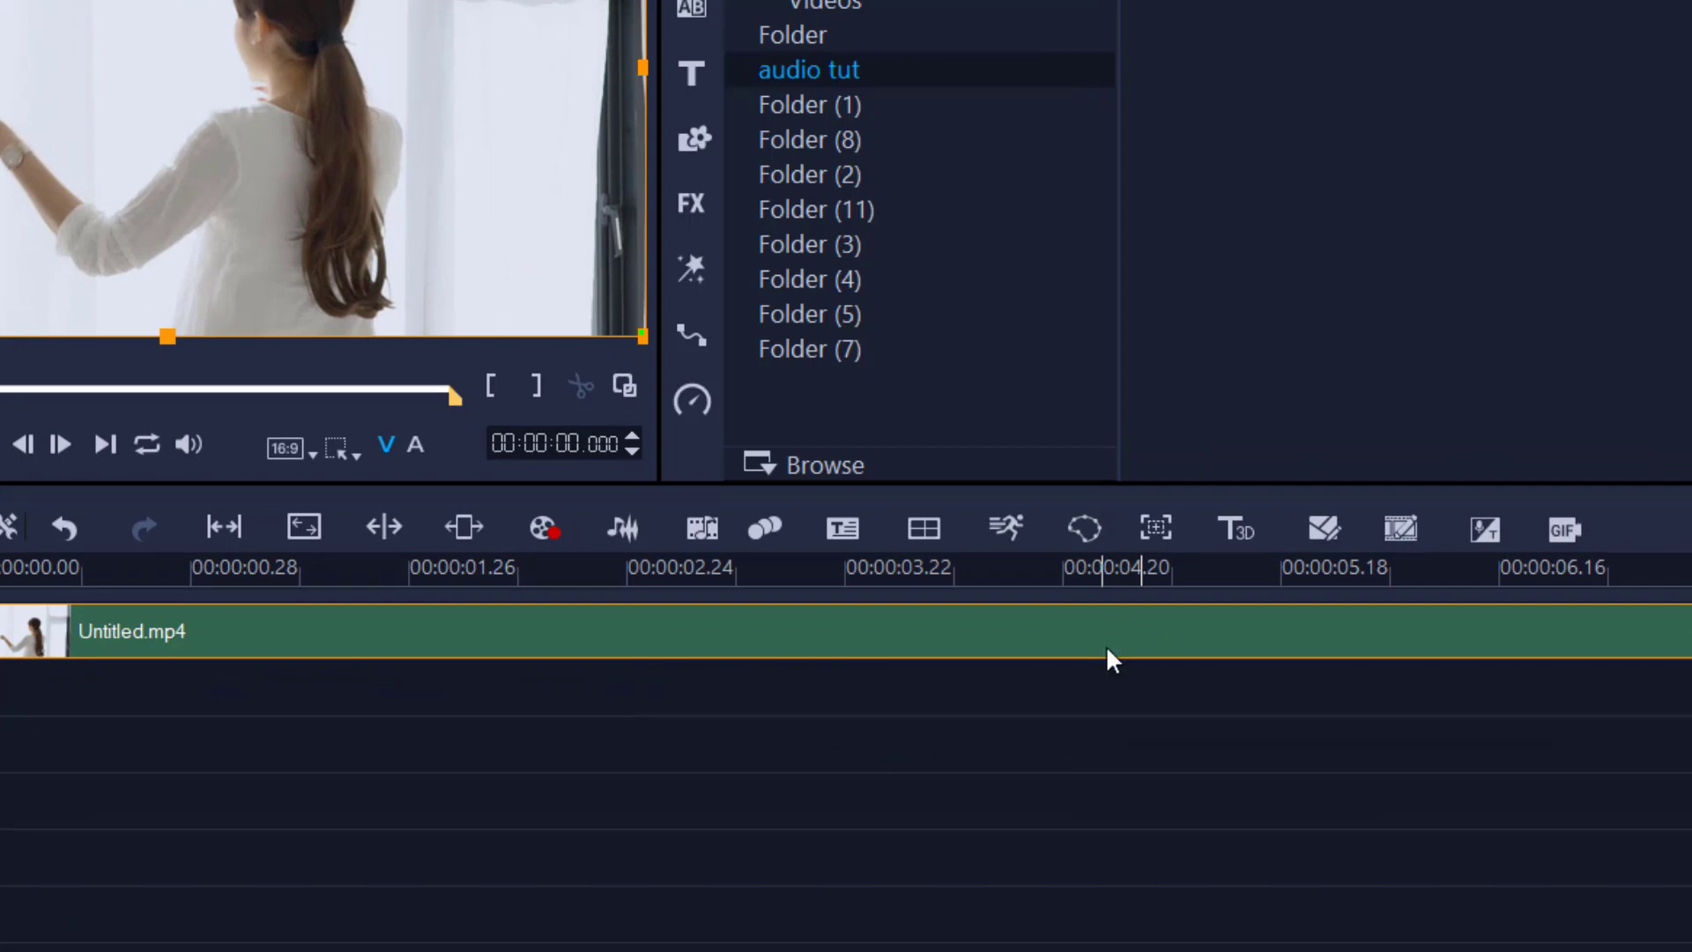
right_click(1107, 645)
mouse_move(1322, 596)
click(1621, 593)
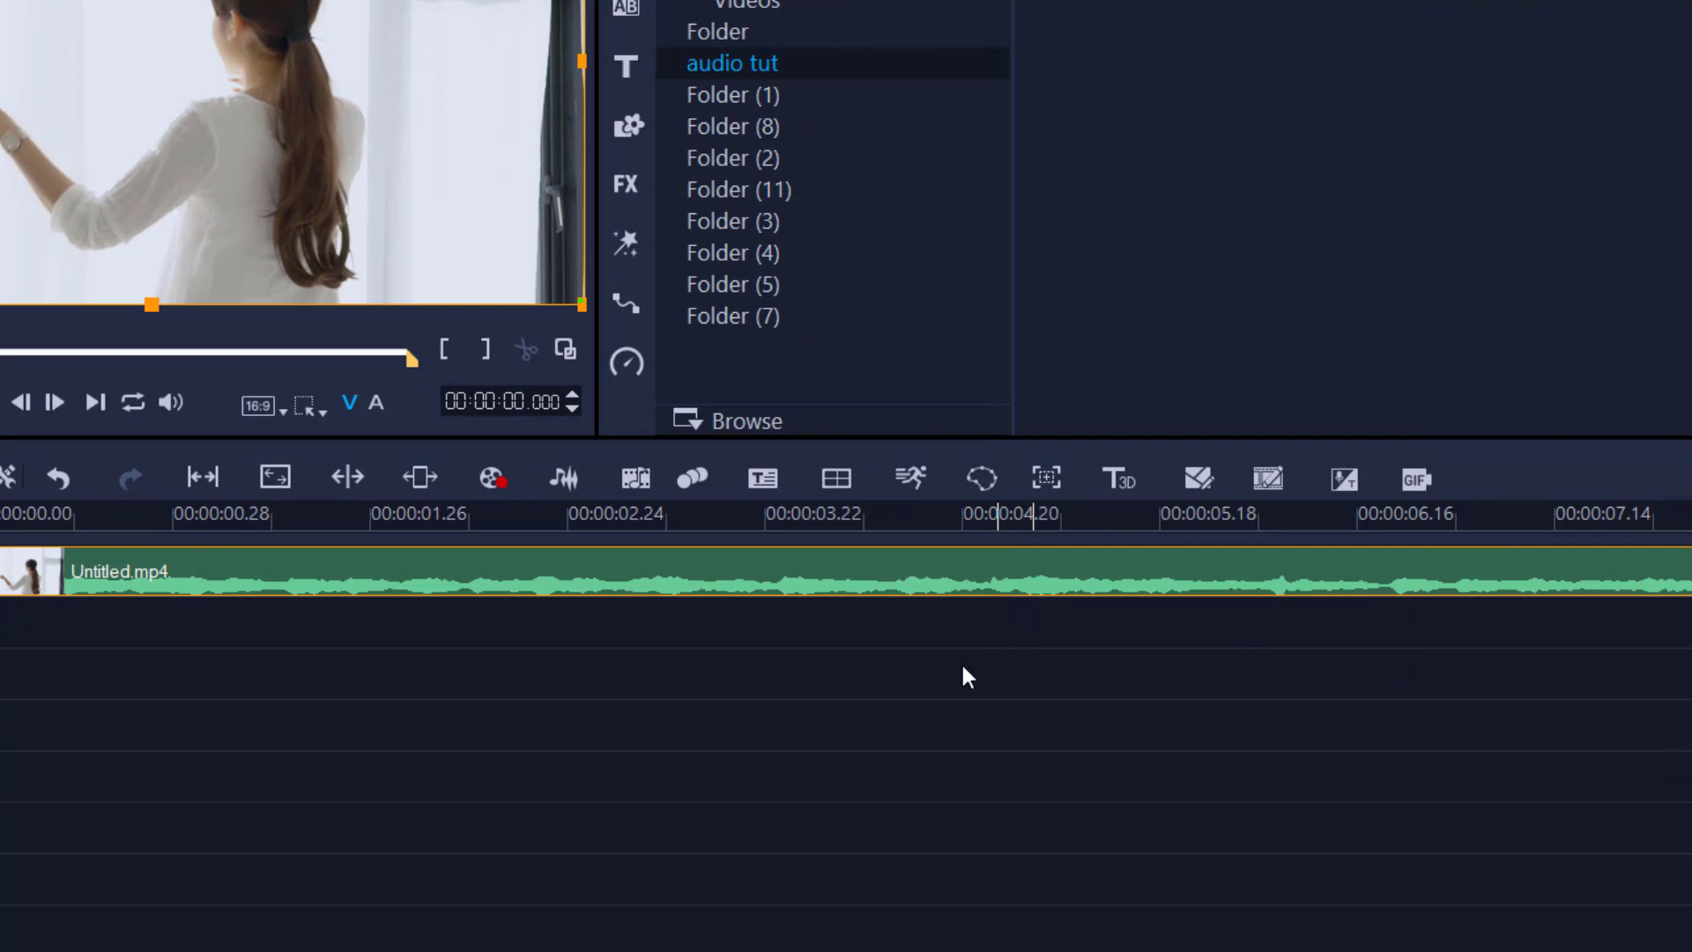
right_click(969, 579)
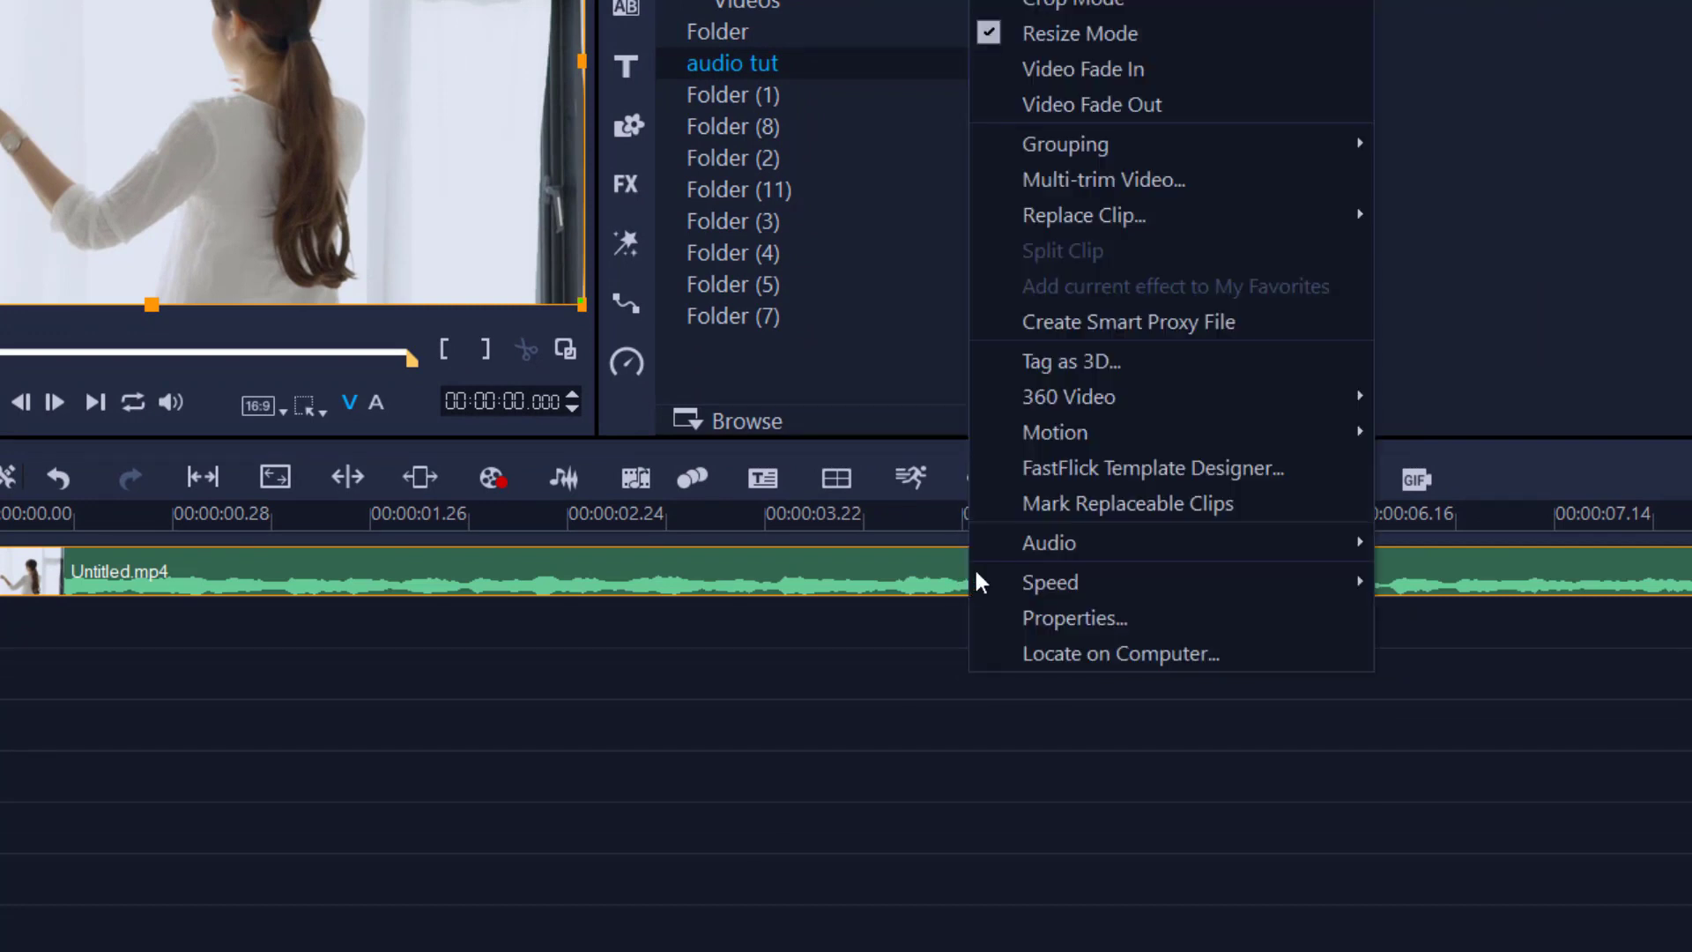
mouse_move(1209, 529)
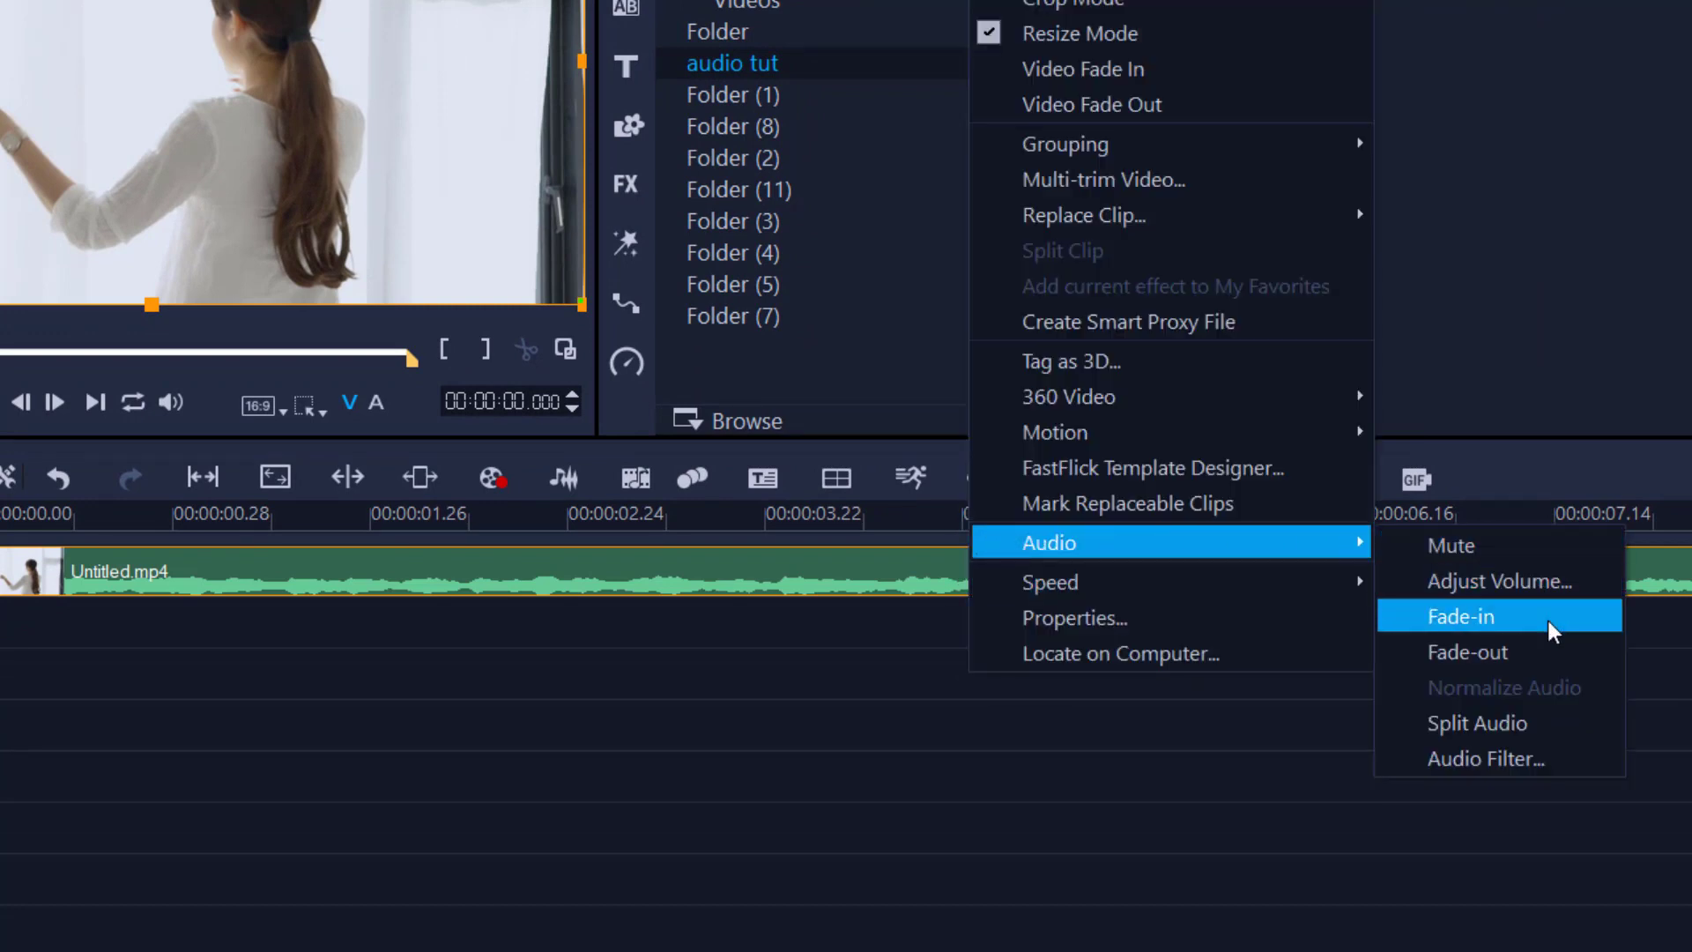
click(1511, 723)
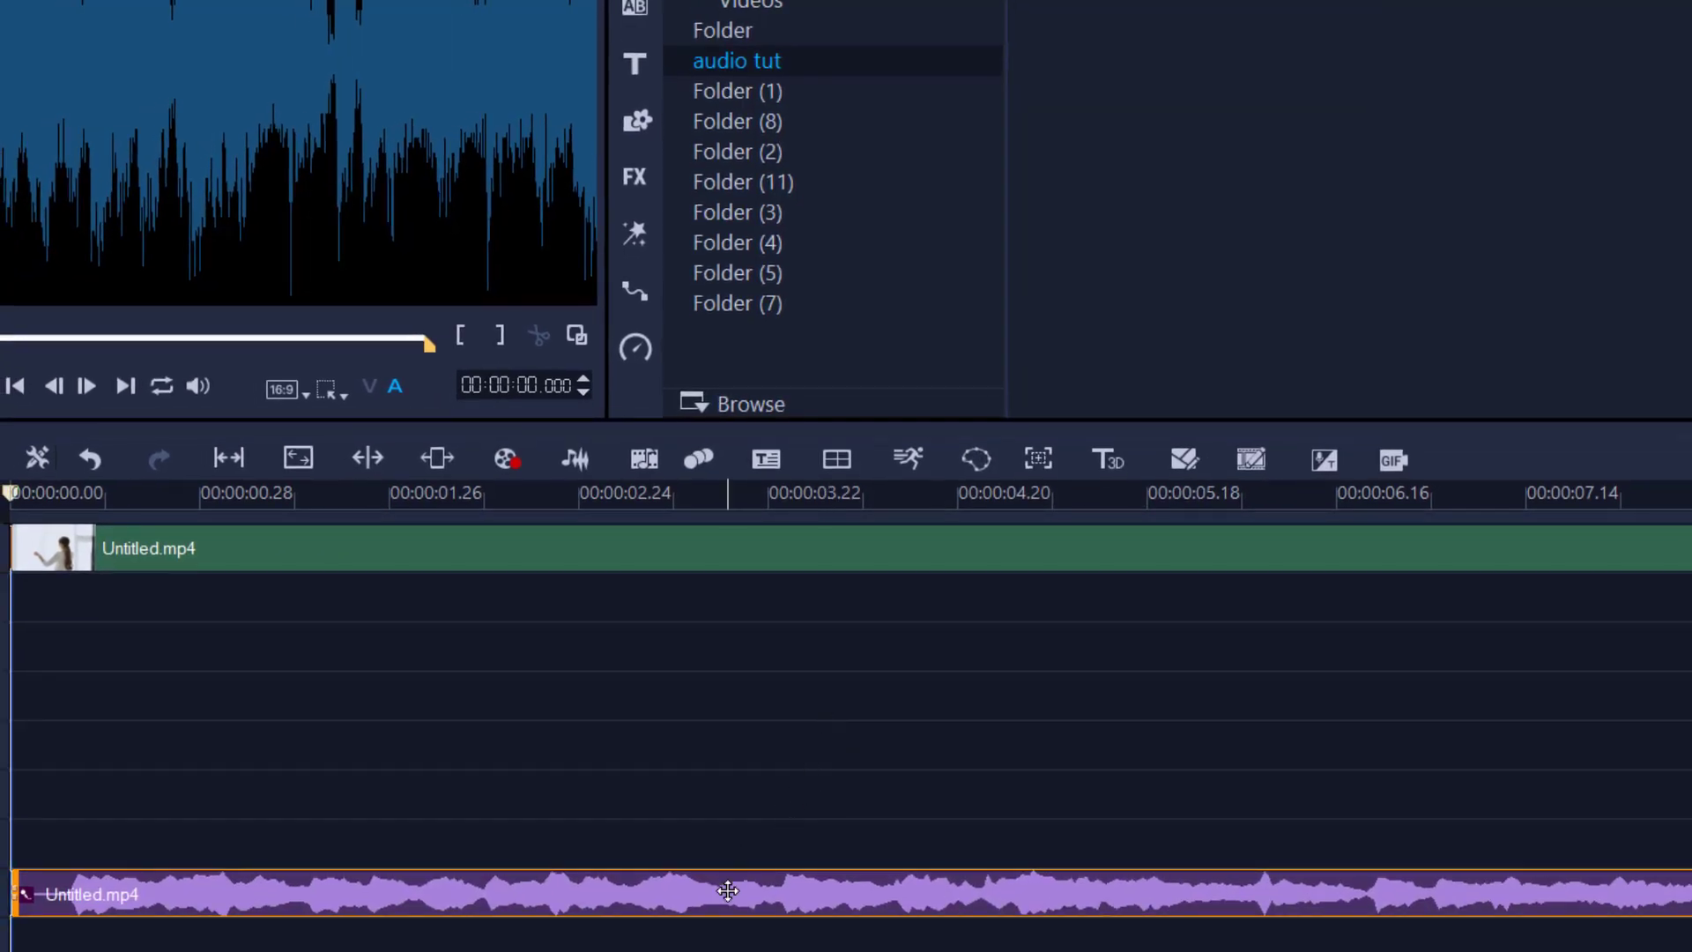
key(Delete)
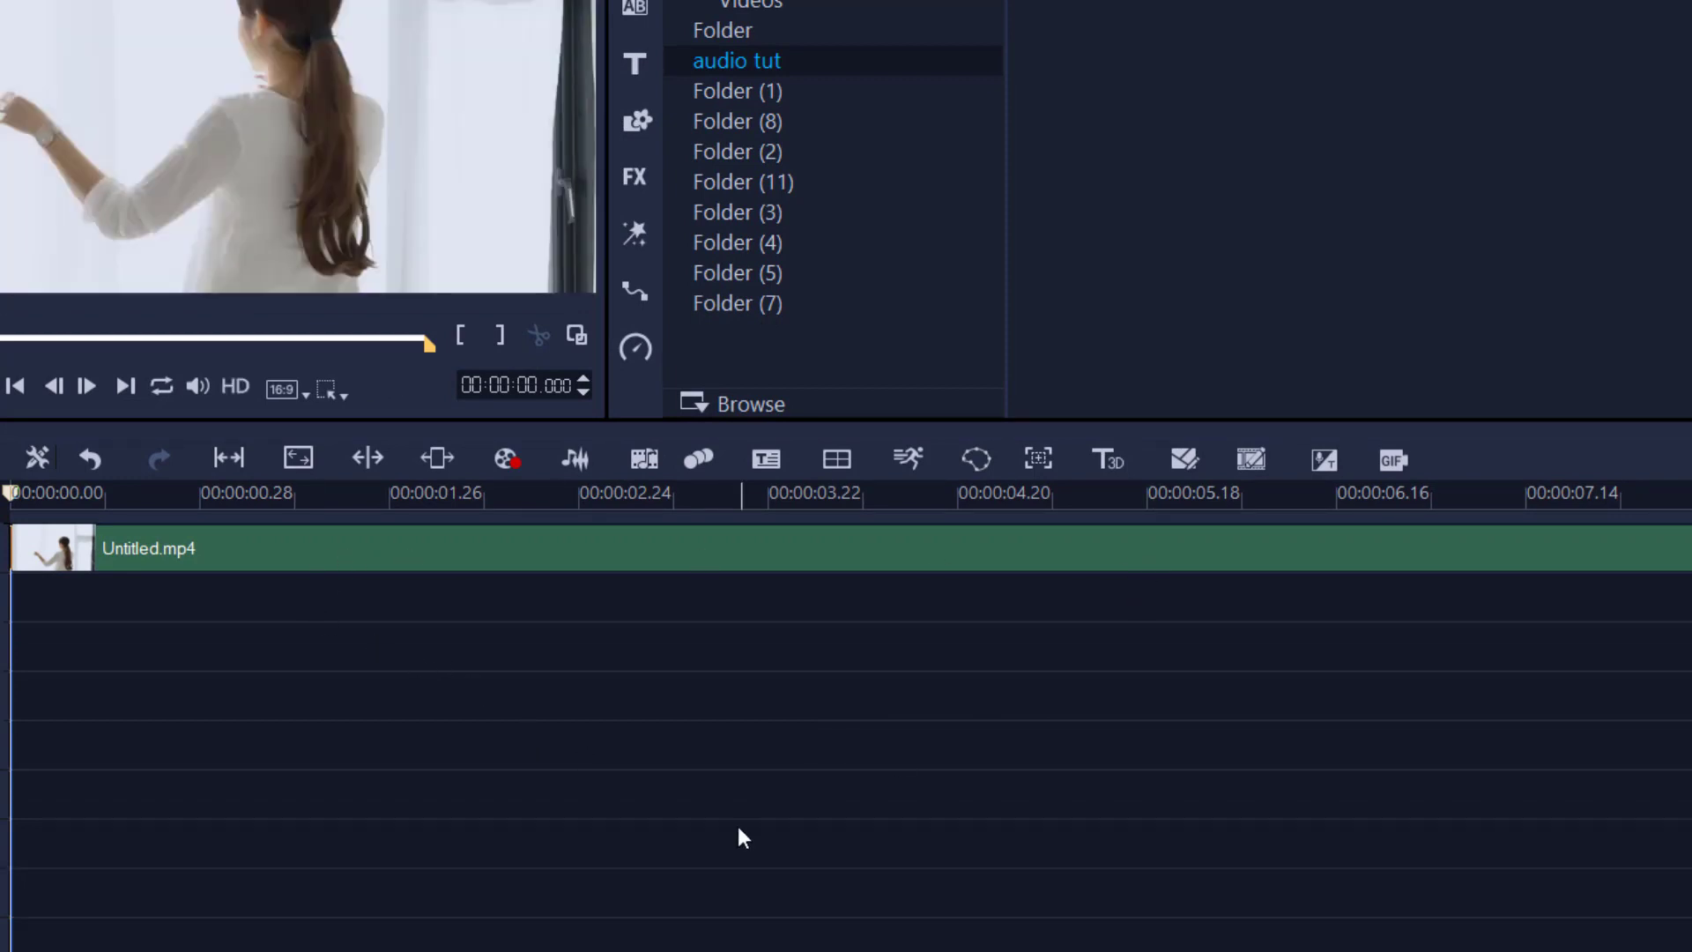
key(ctrl+z)
key(ctrl+z)
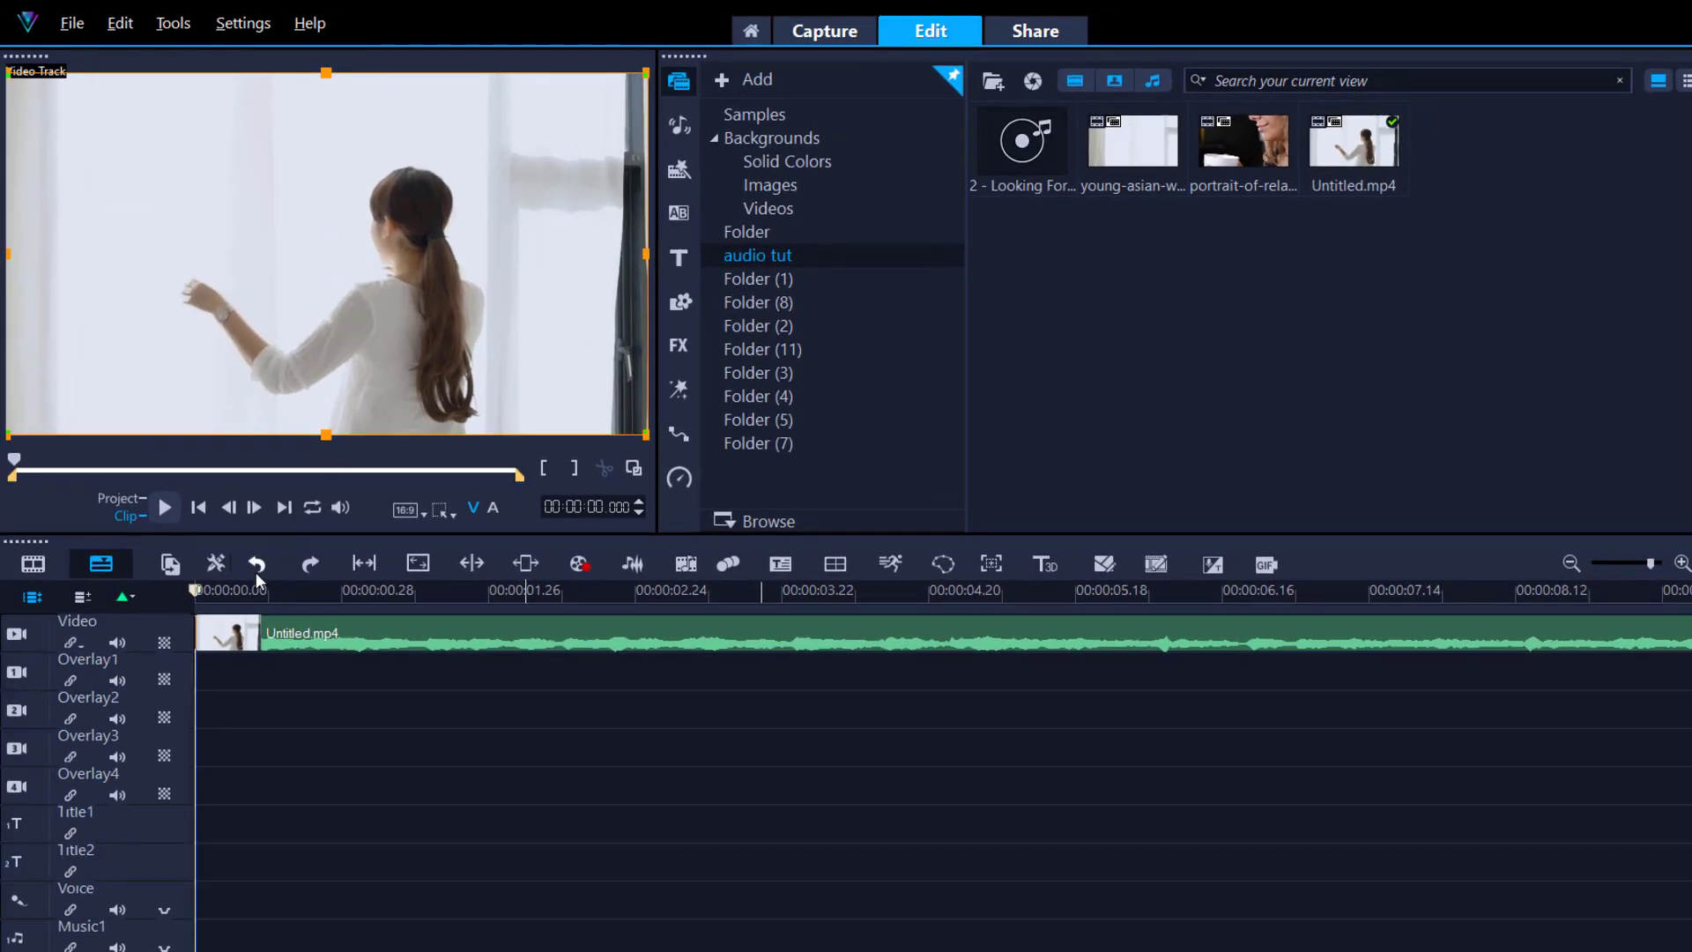
drag(199, 589, 547, 606)
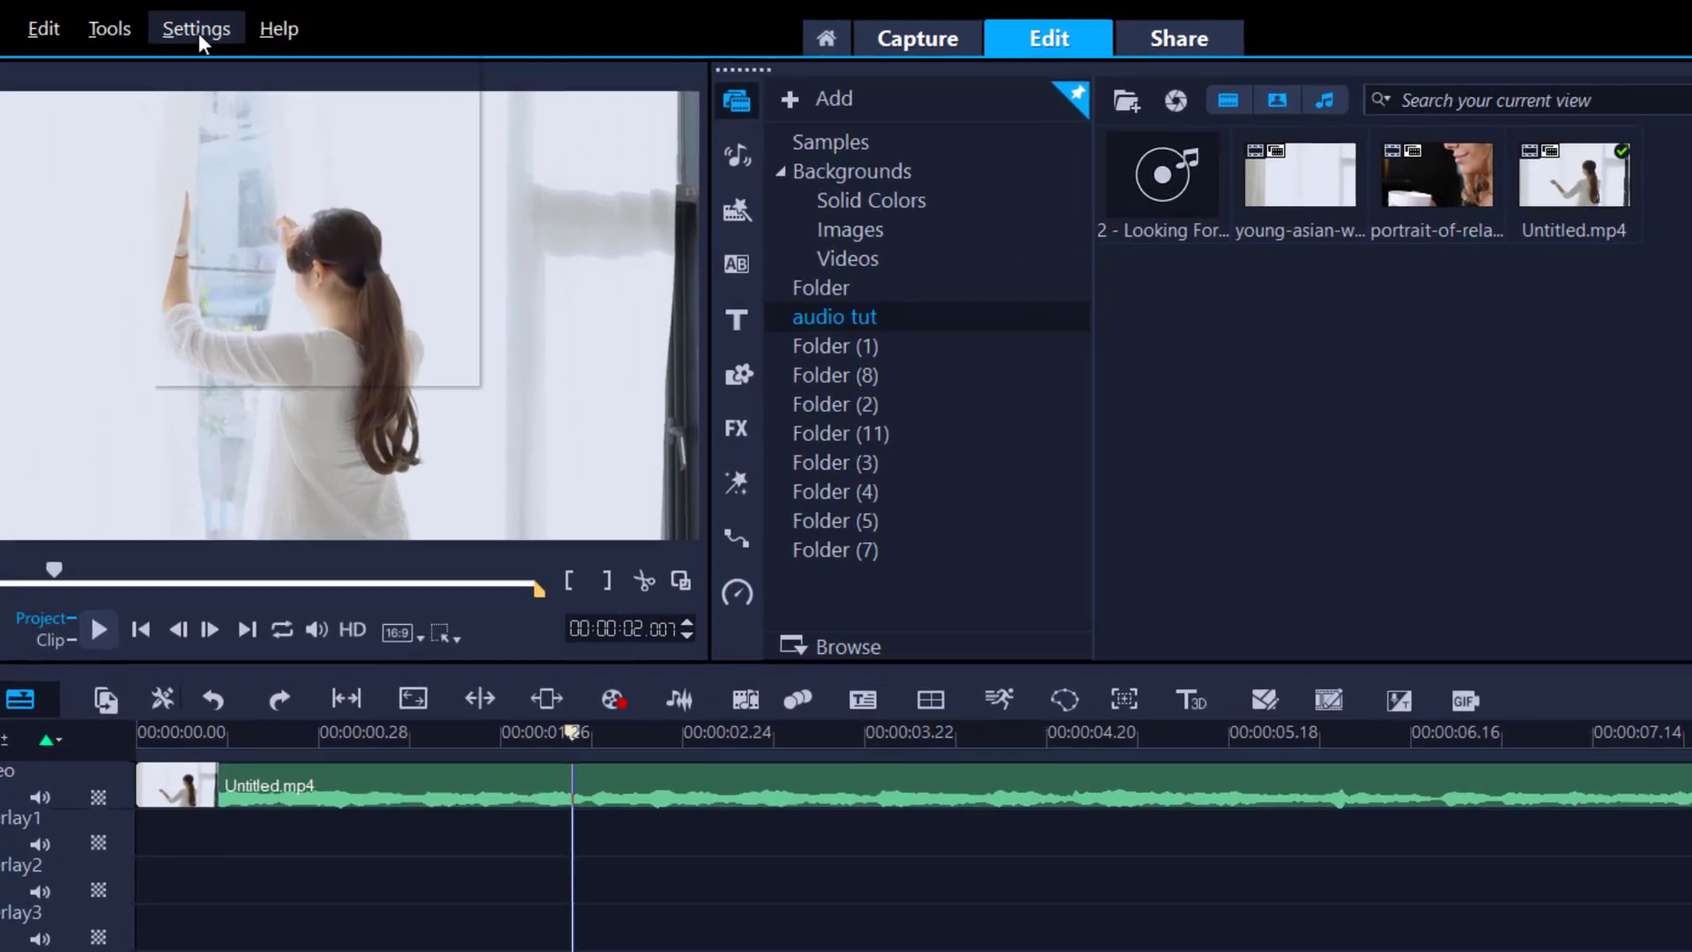
click(238, 26)
click(261, 54)
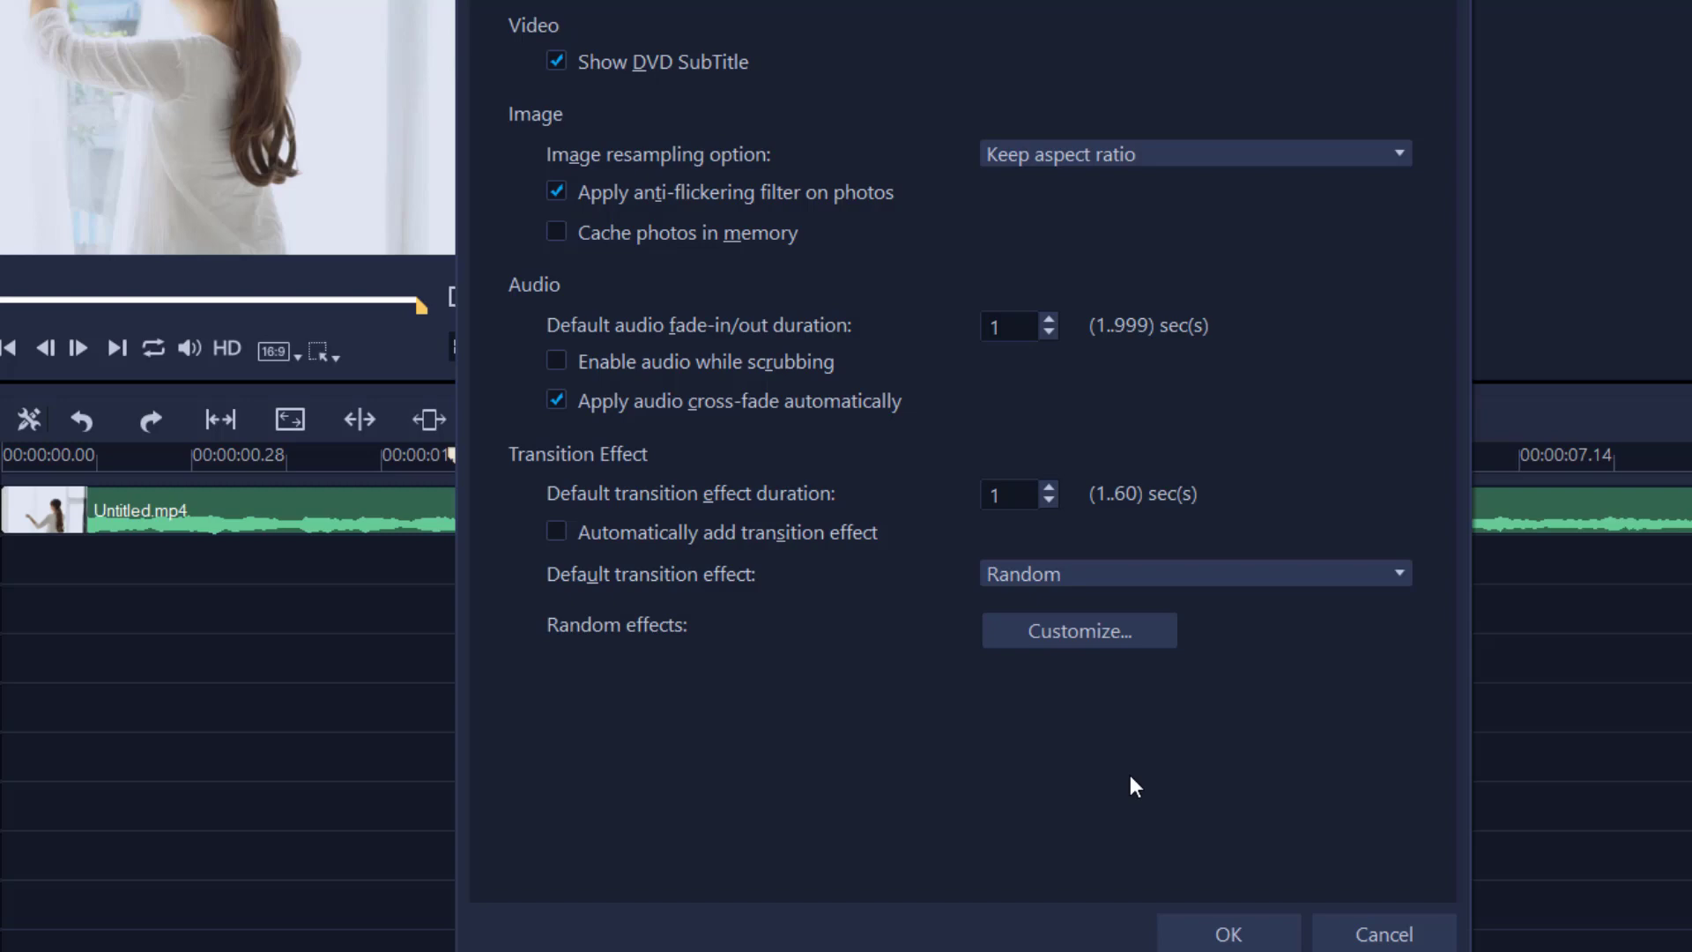
click(1225, 935)
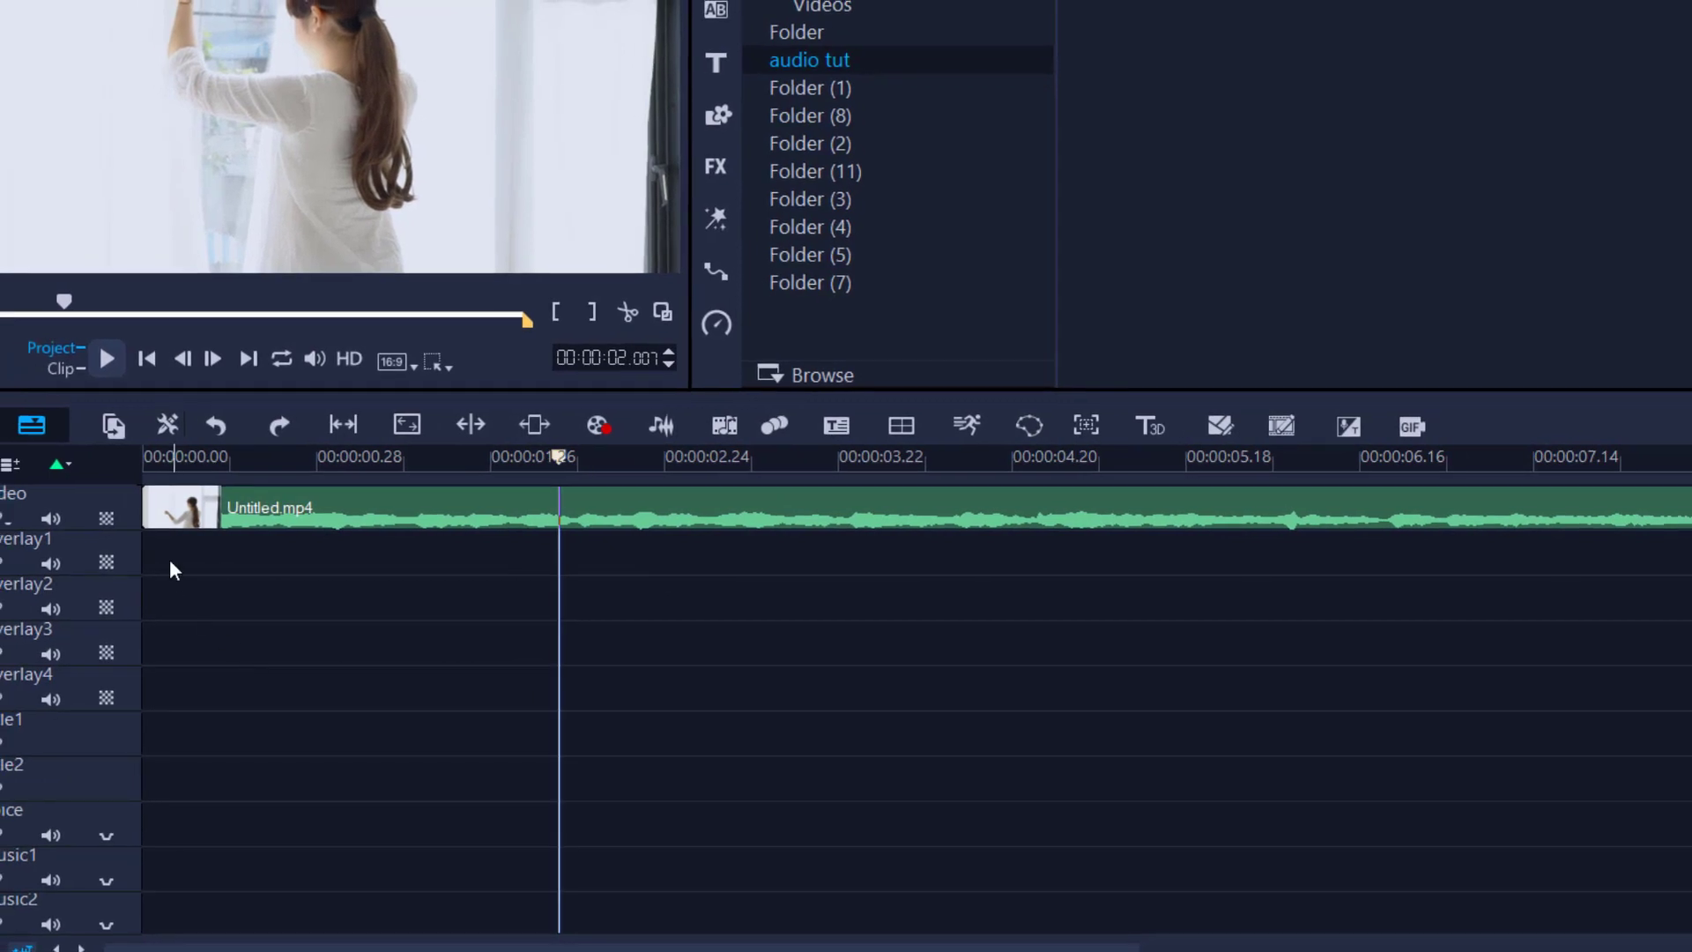
click(56, 523)
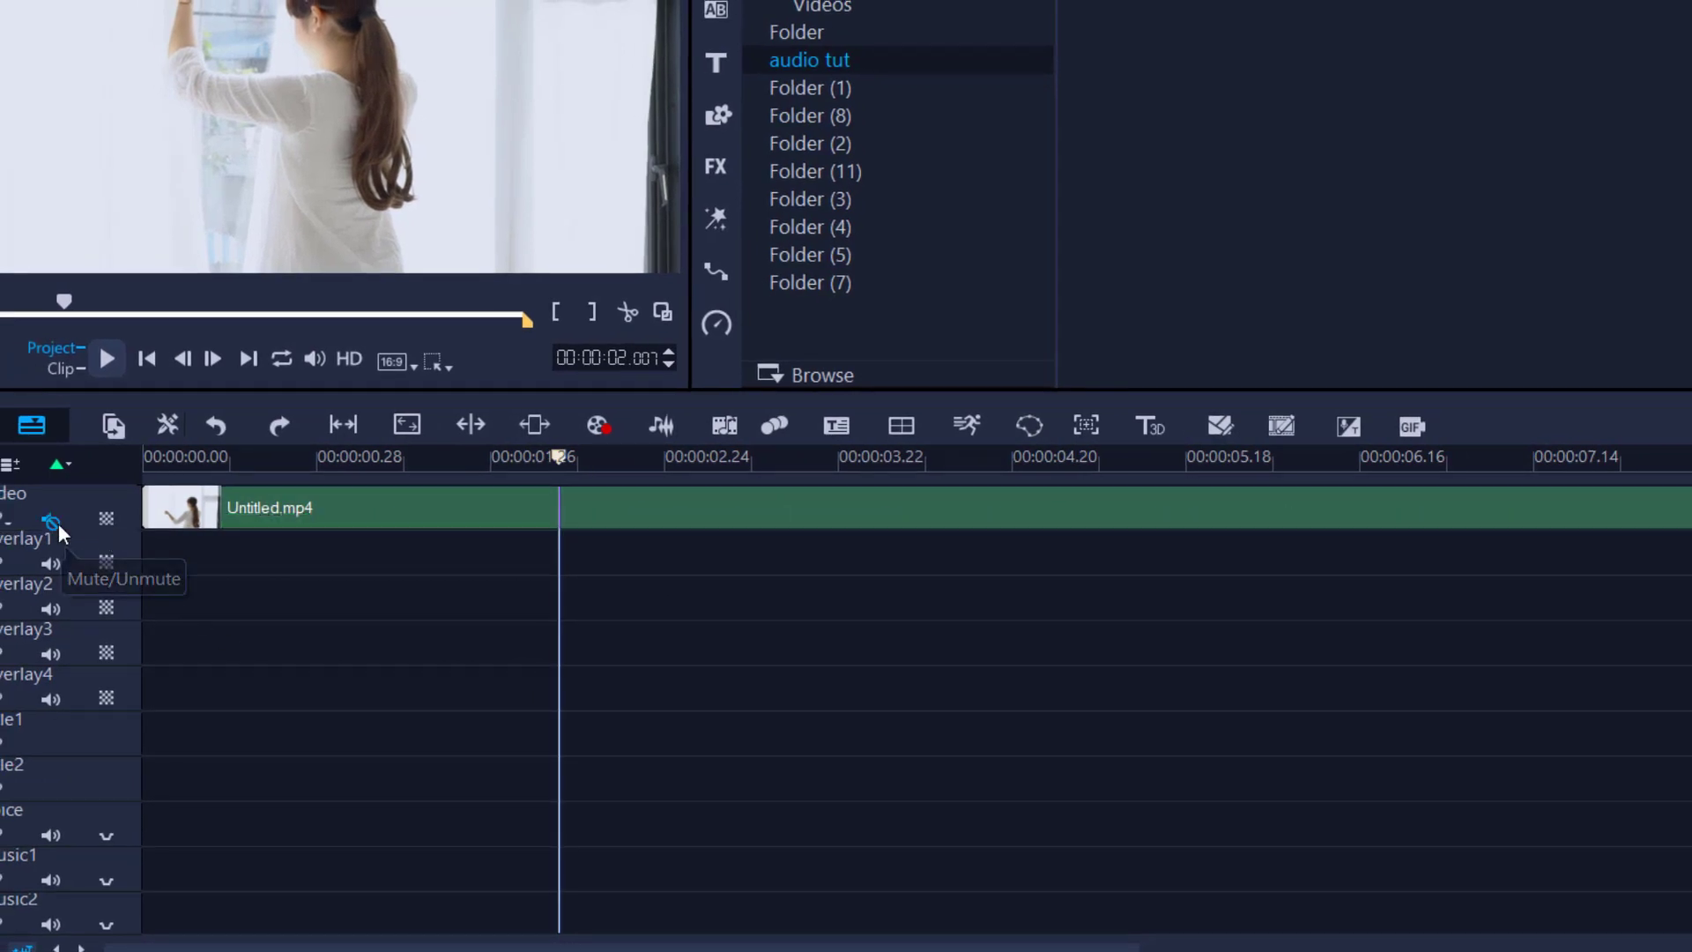
drag(553, 456, 734, 467)
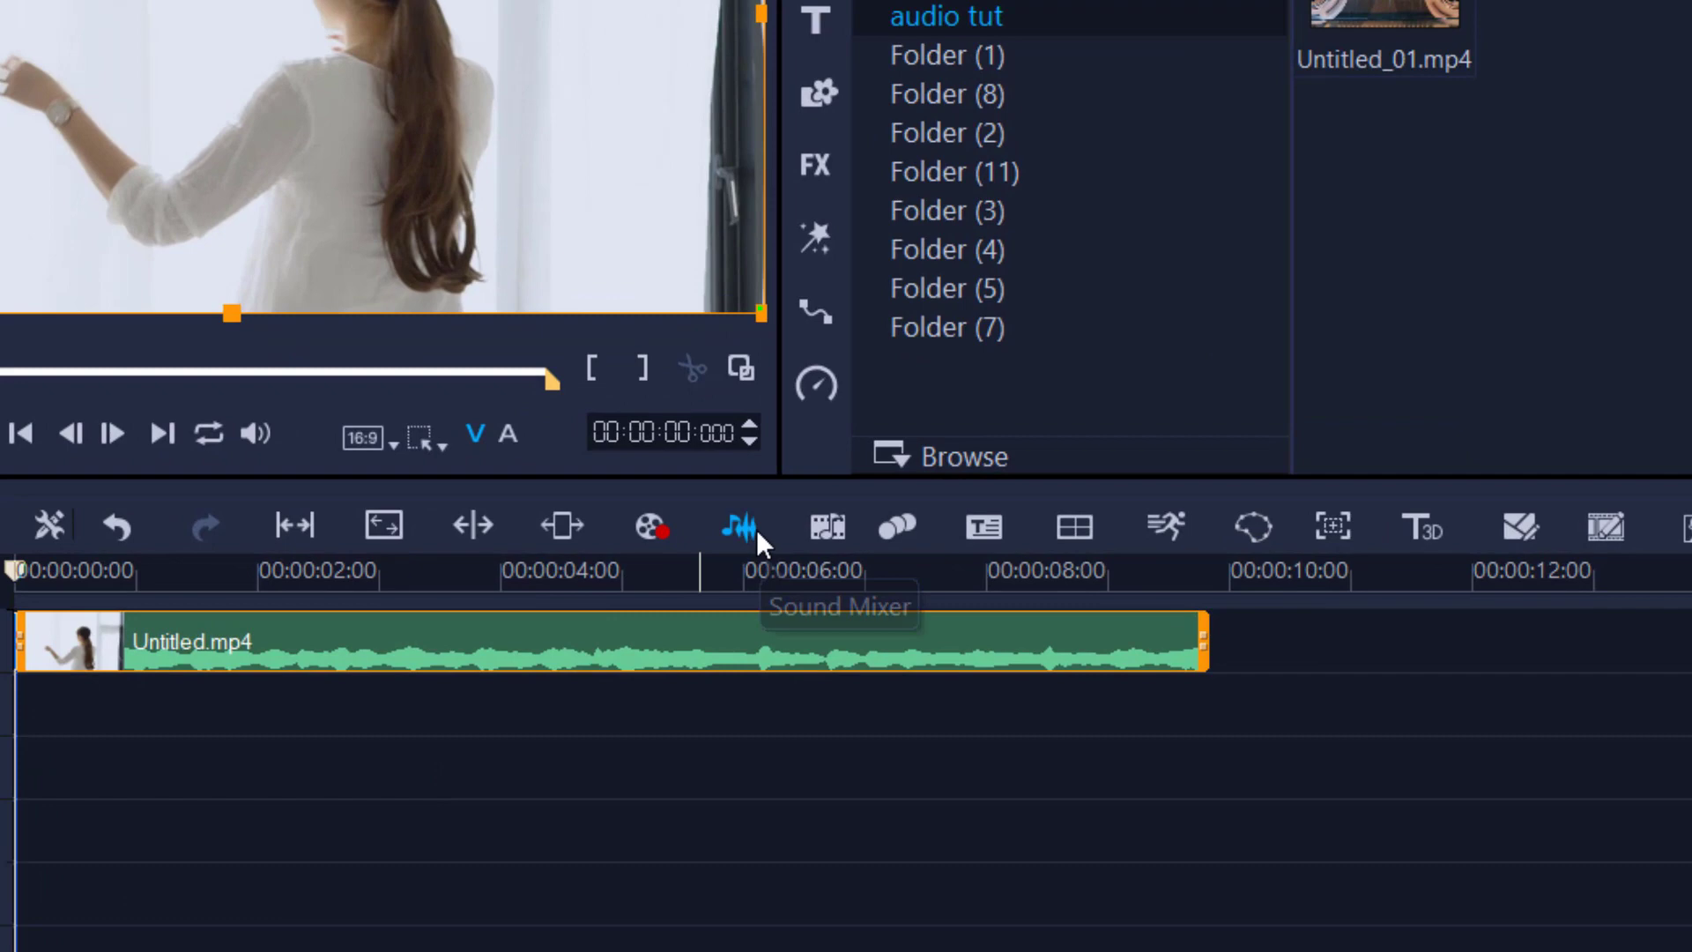
In the Sound Mixer, pan the audio fully left at 4 seconds and fully right at 6 seconds
click(745, 527)
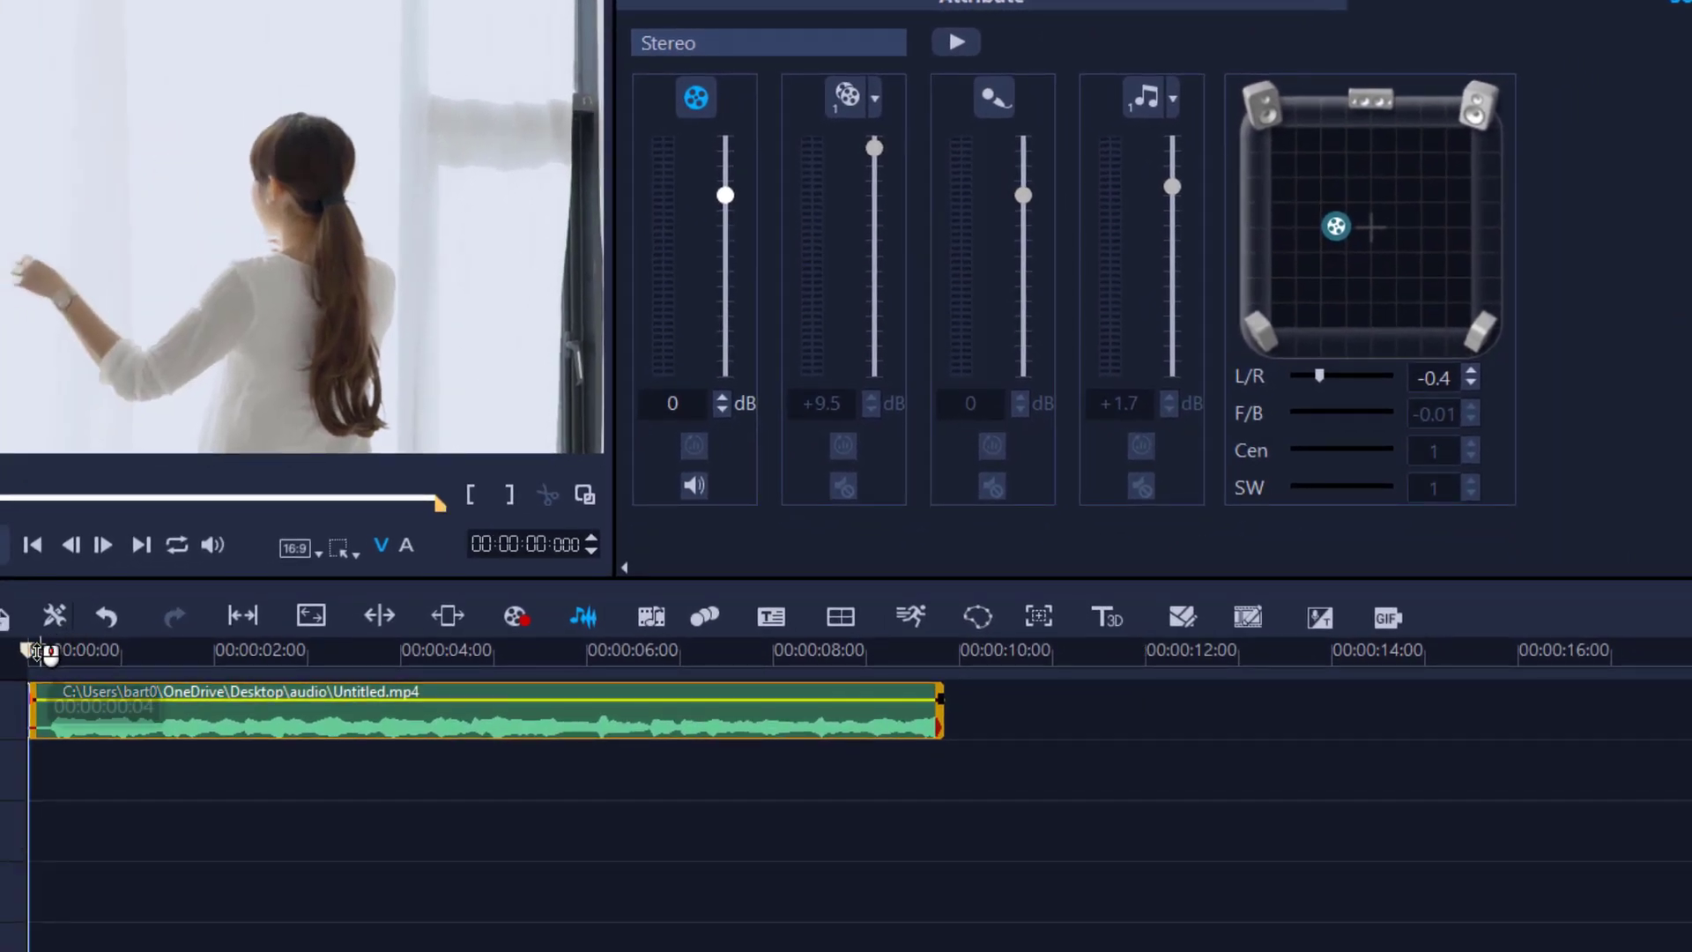
drag(40, 650, 477, 682)
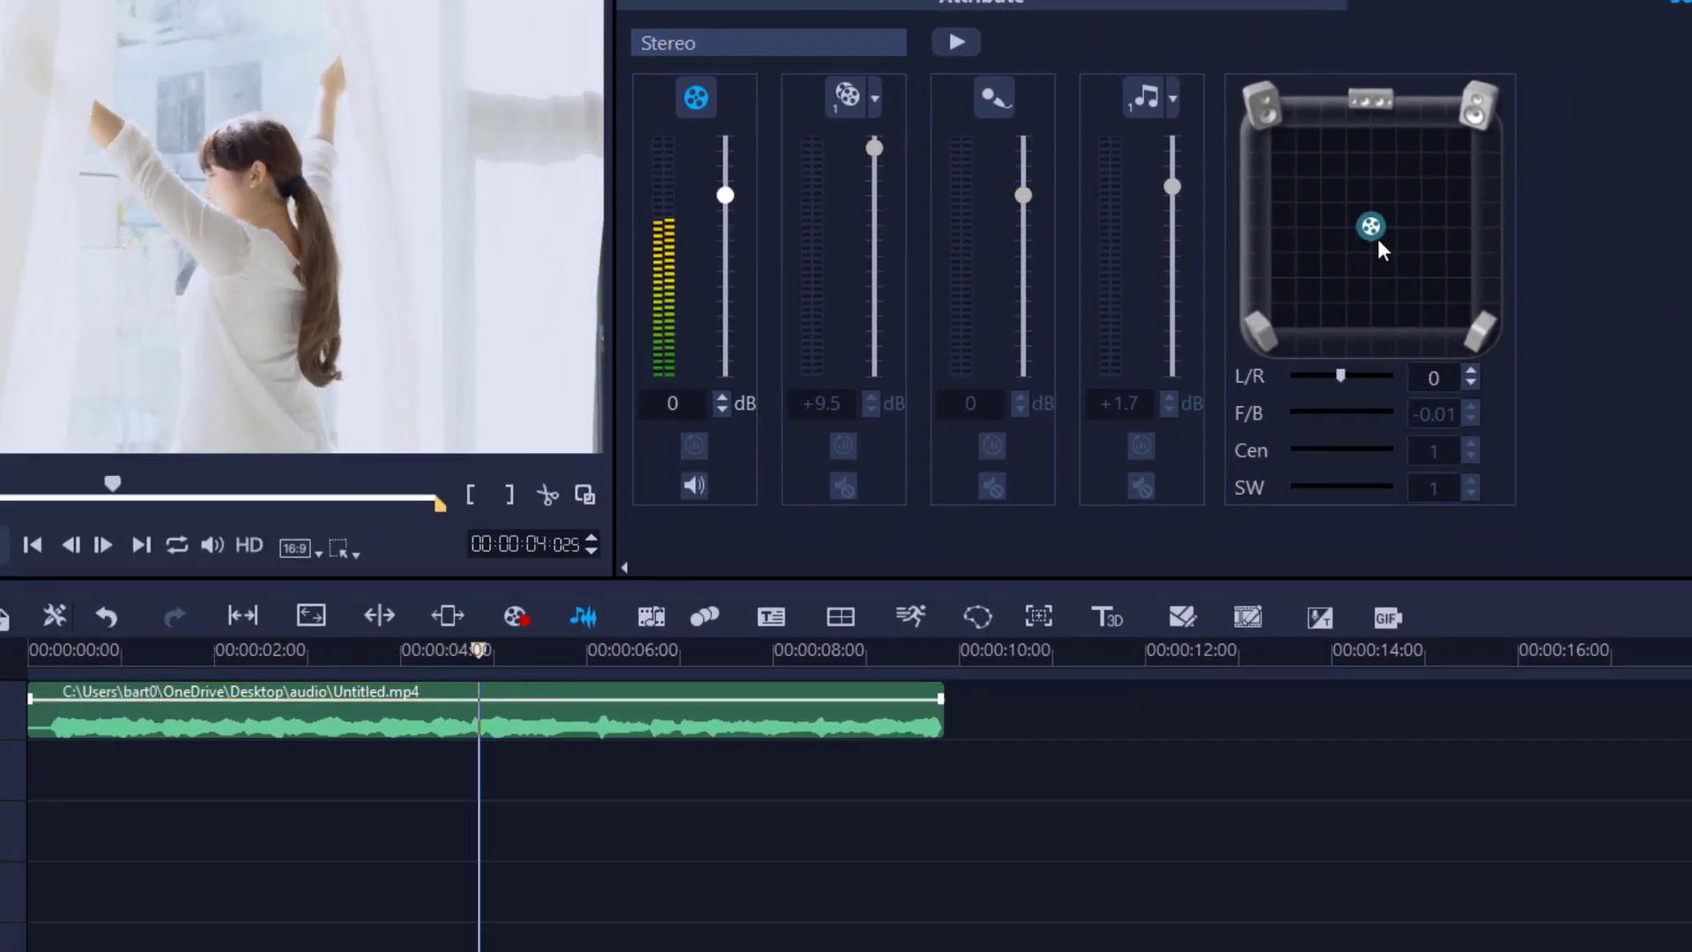
drag(1373, 230, 1294, 226)
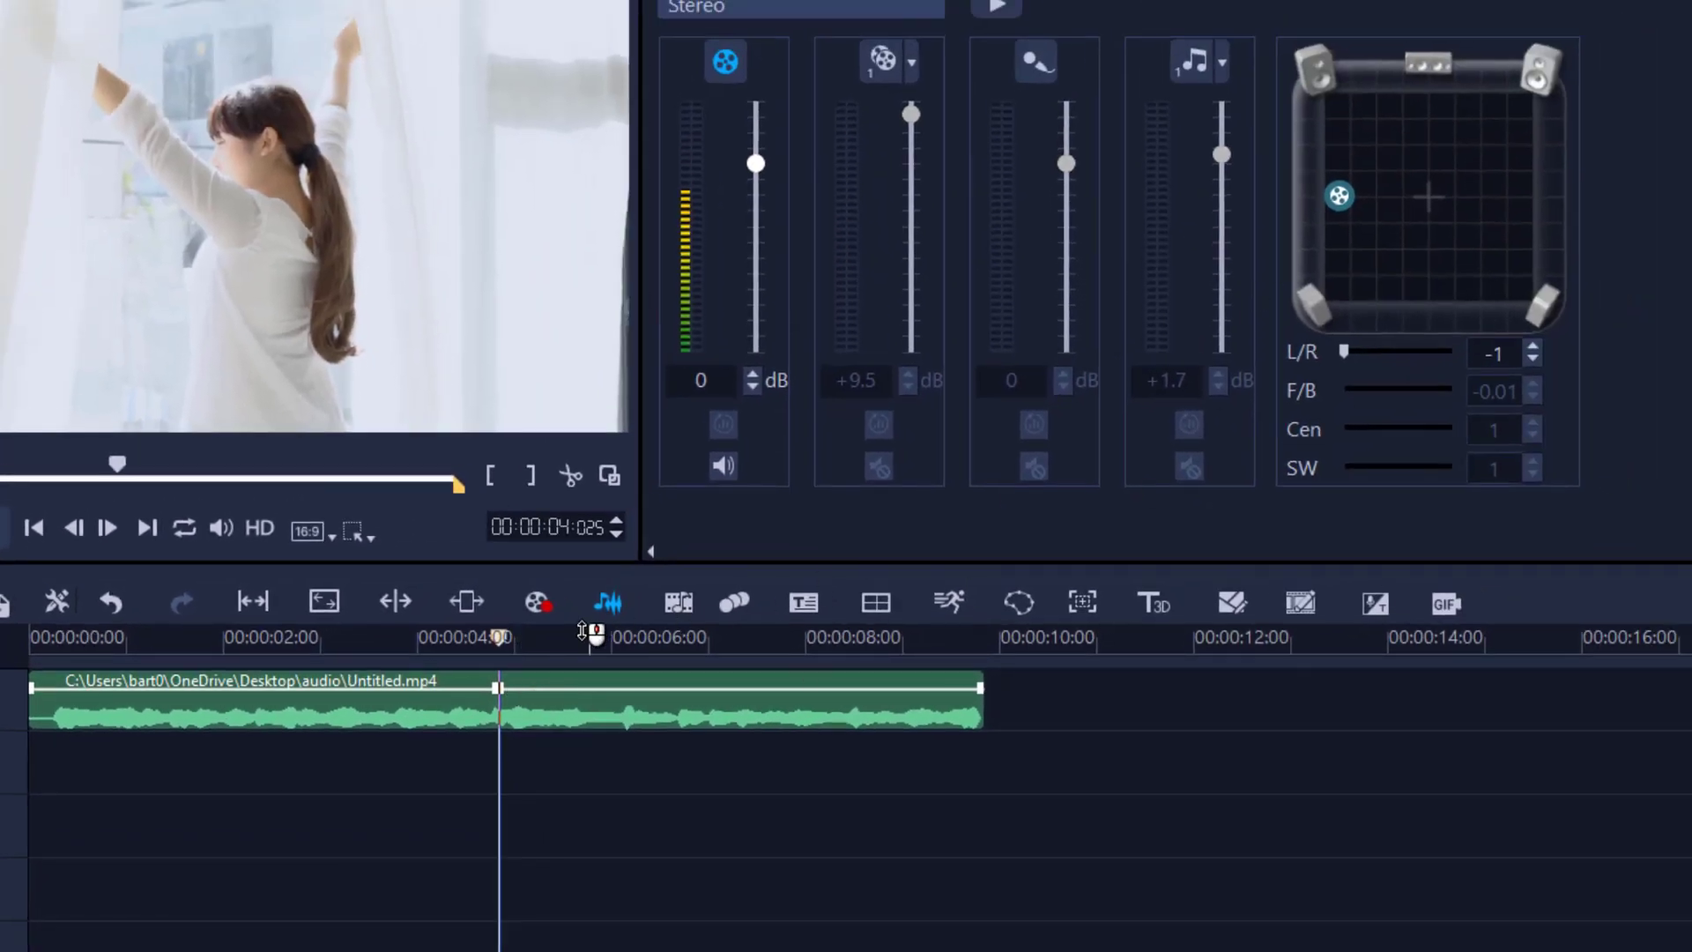
drag(499, 639, 619, 639)
drag(1345, 196, 1542, 204)
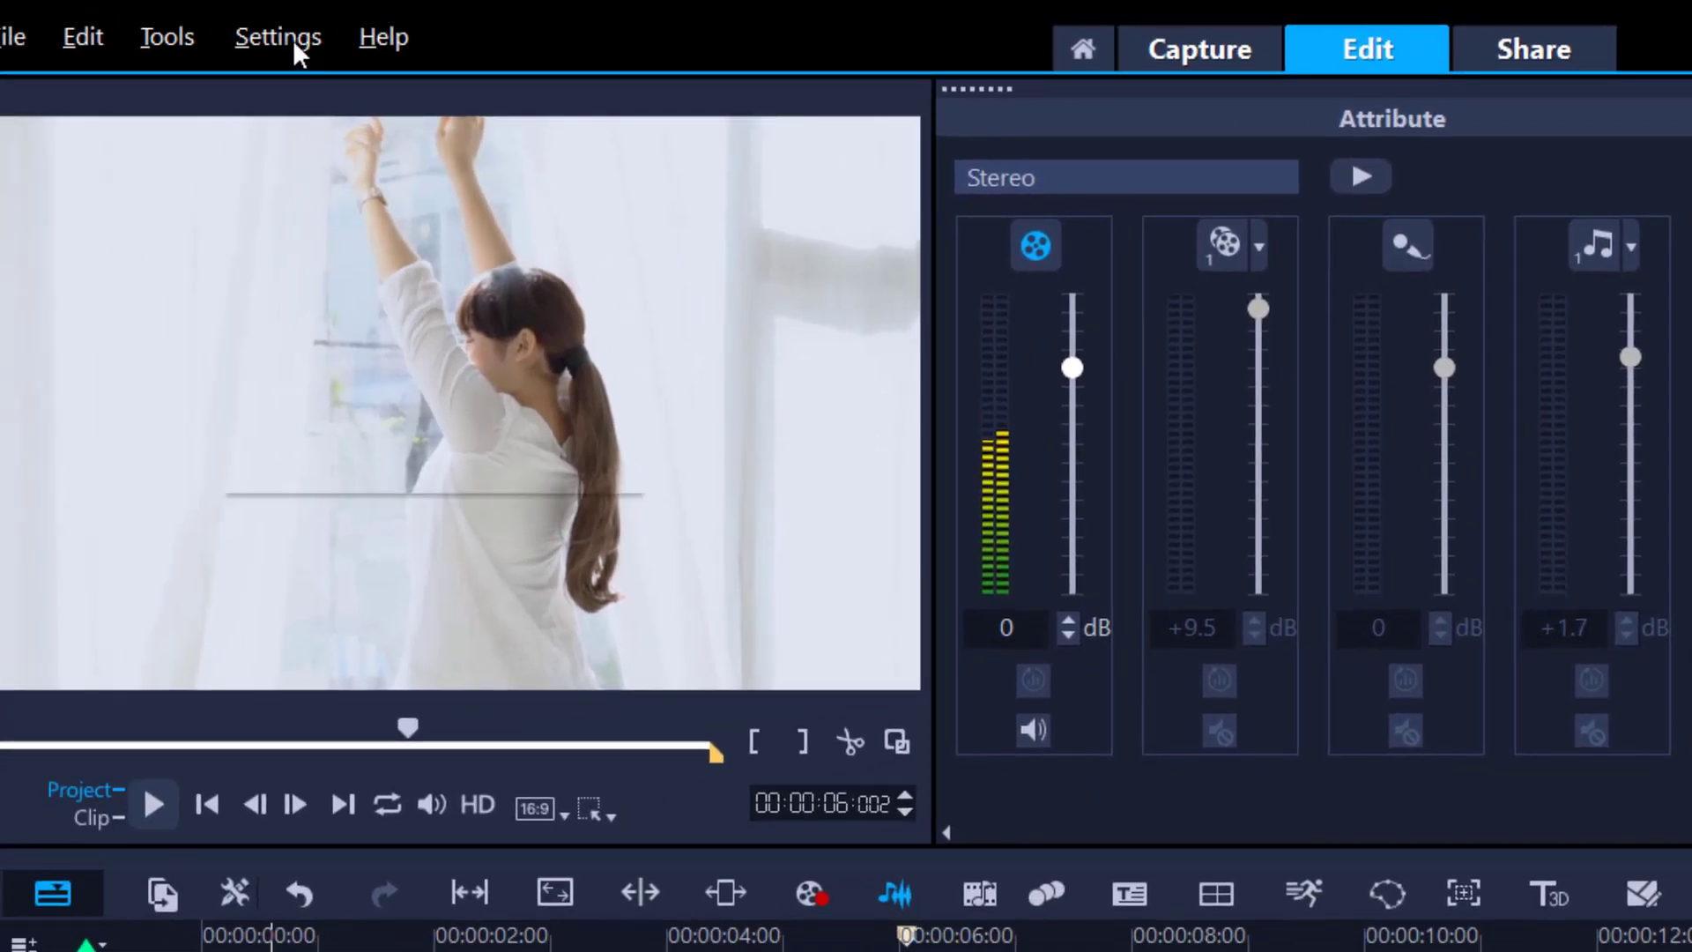
Choose the DVD format in Project Properties
click(292, 39)
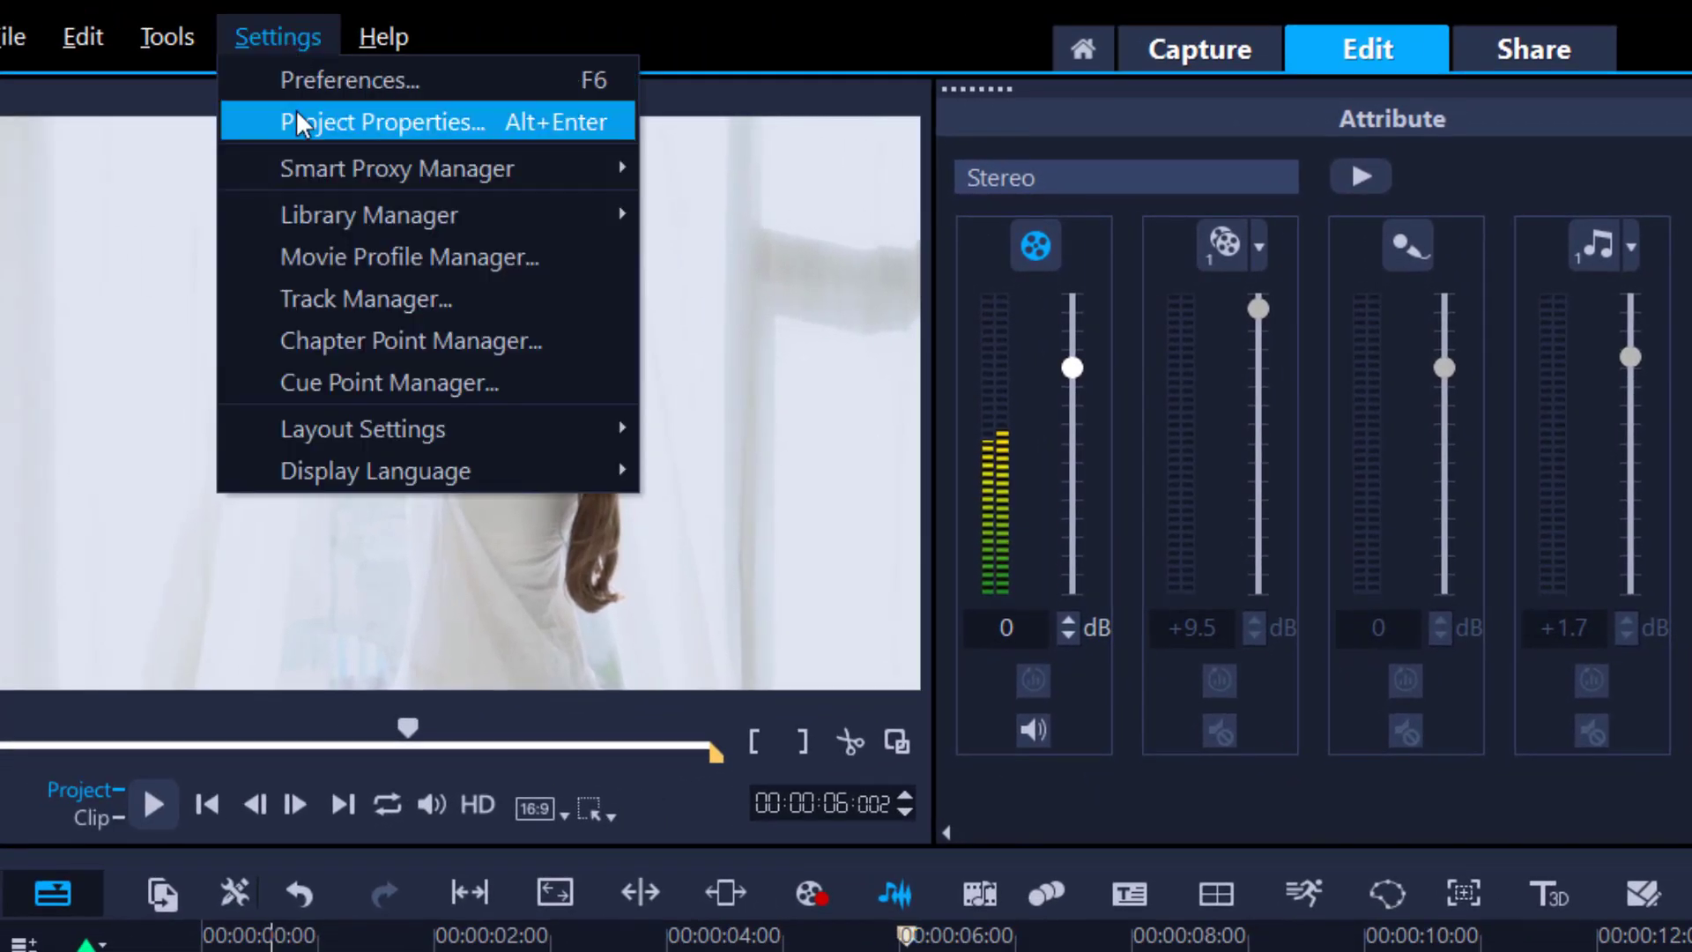
click(297, 115)
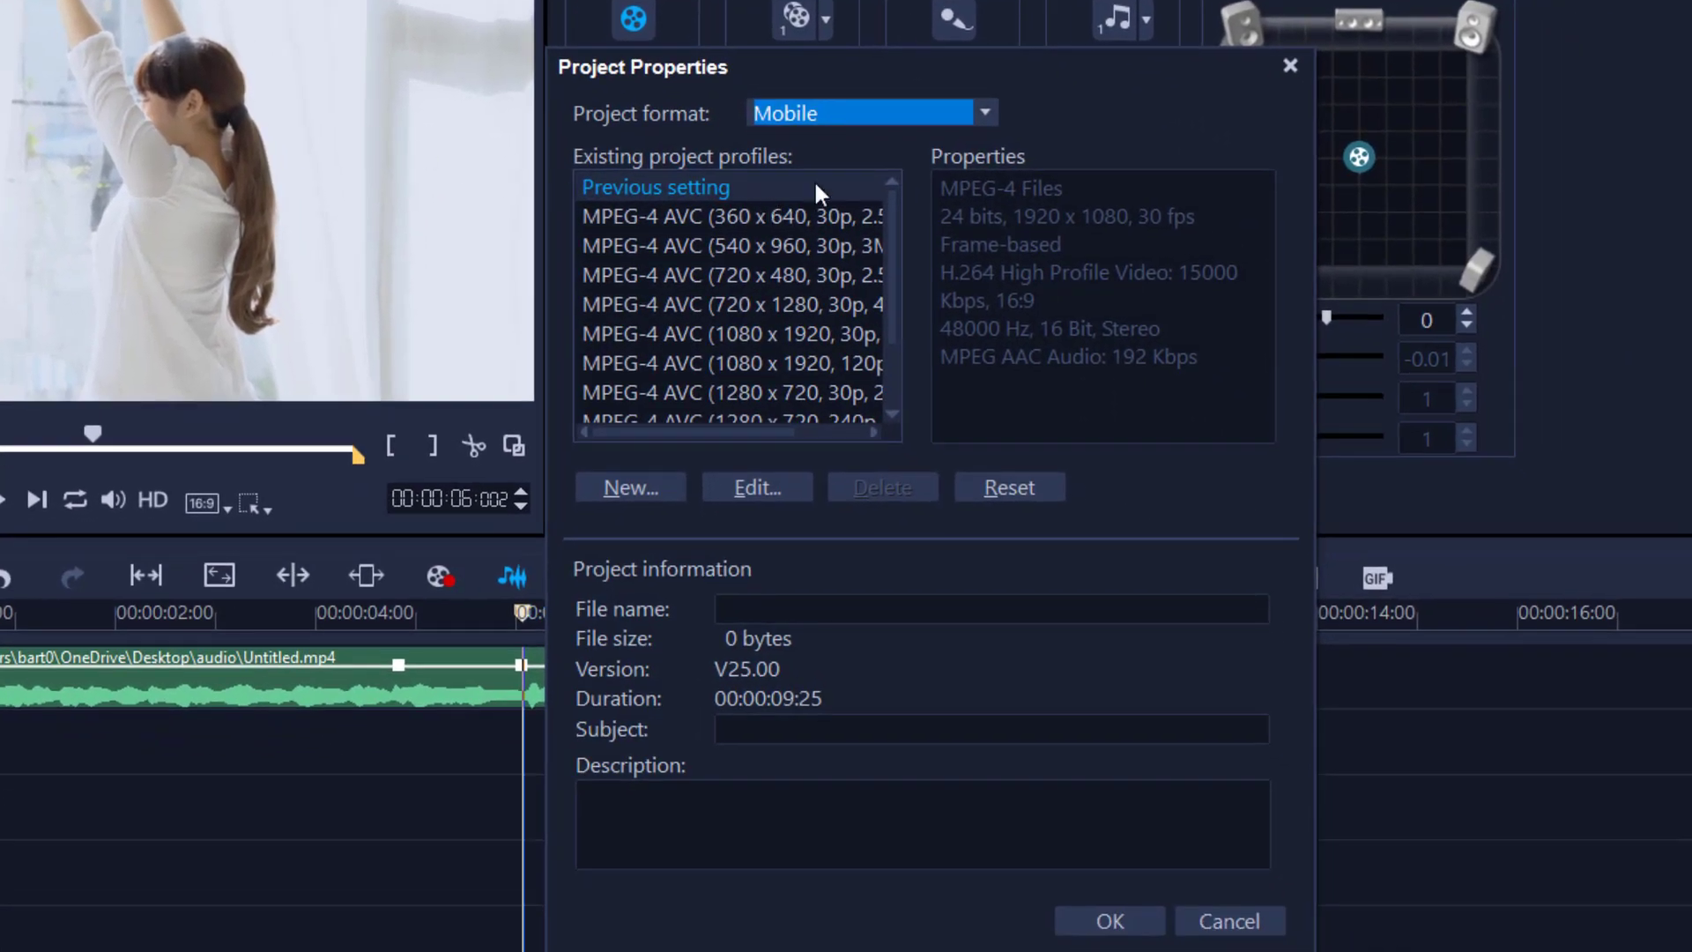
click(985, 111)
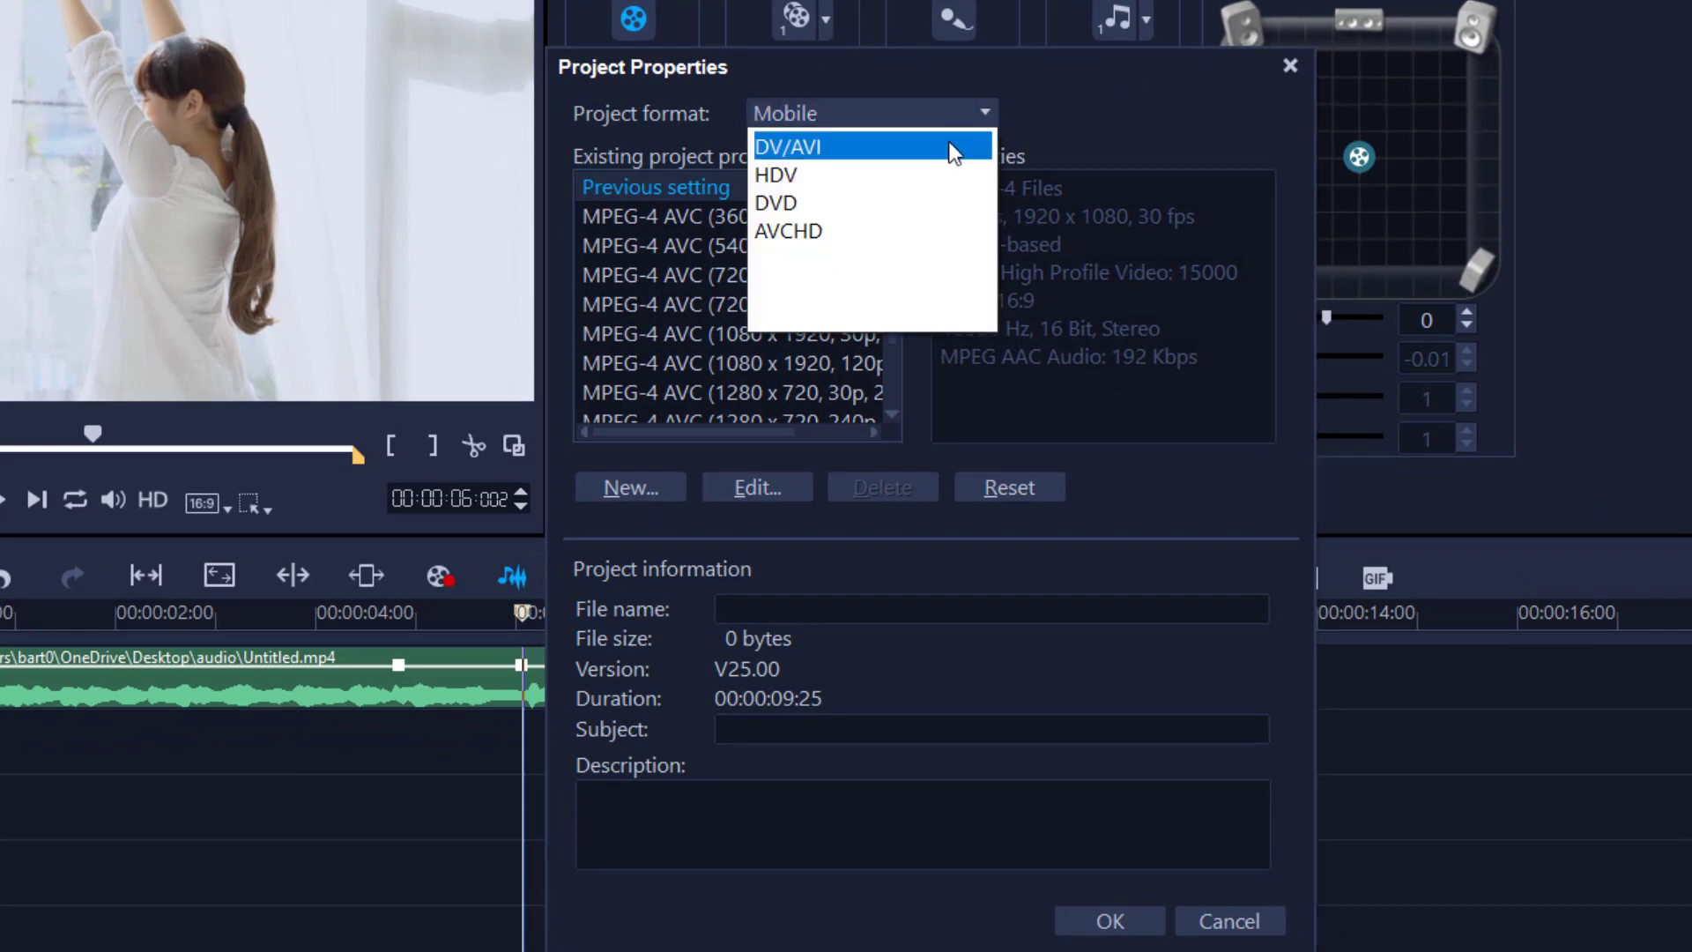
click(833, 198)
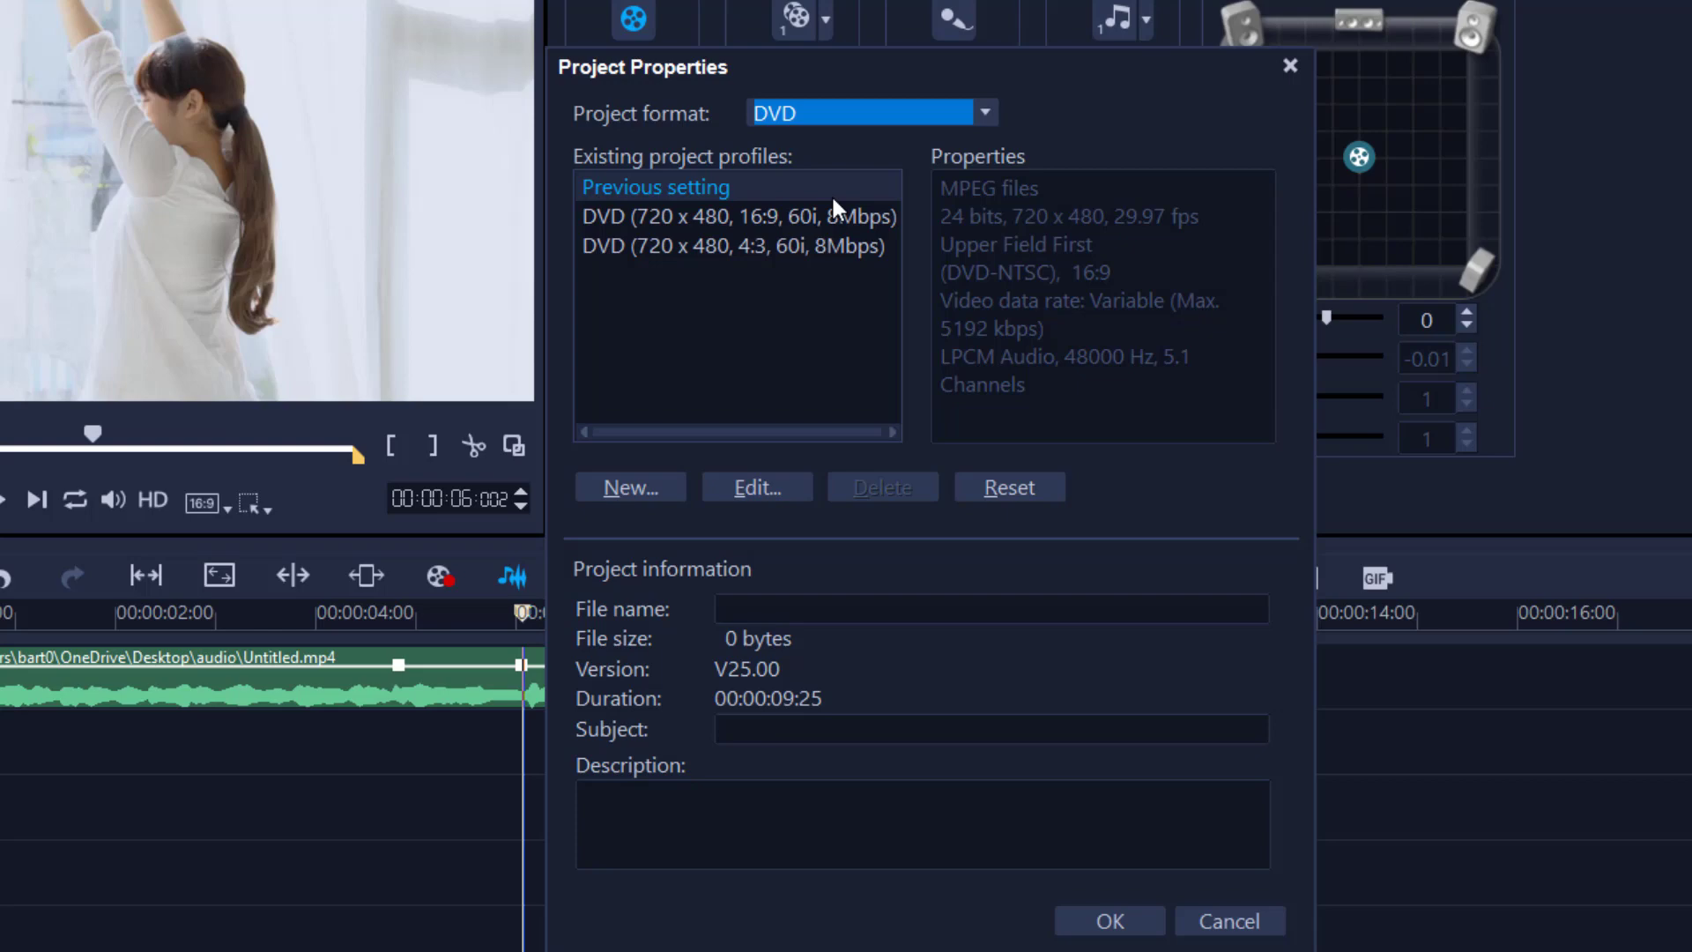
Keep PCM 5.1 Channels audio in the DVD profile, apply it, and accept the cache warning
click(737, 483)
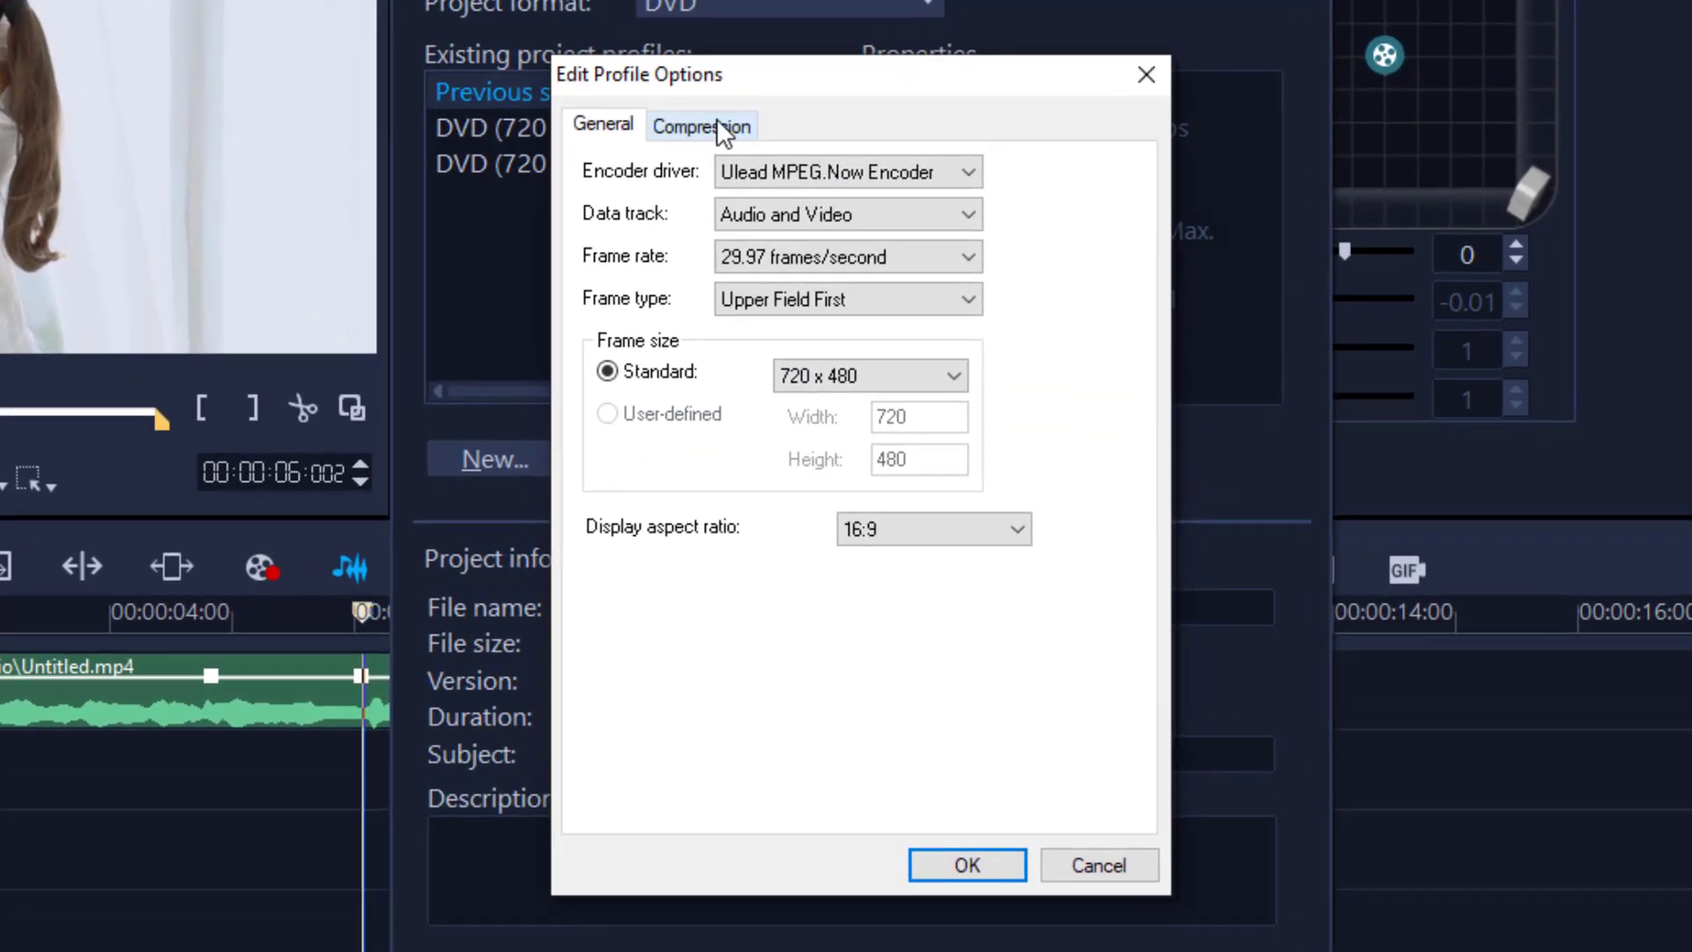
click(810, 211)
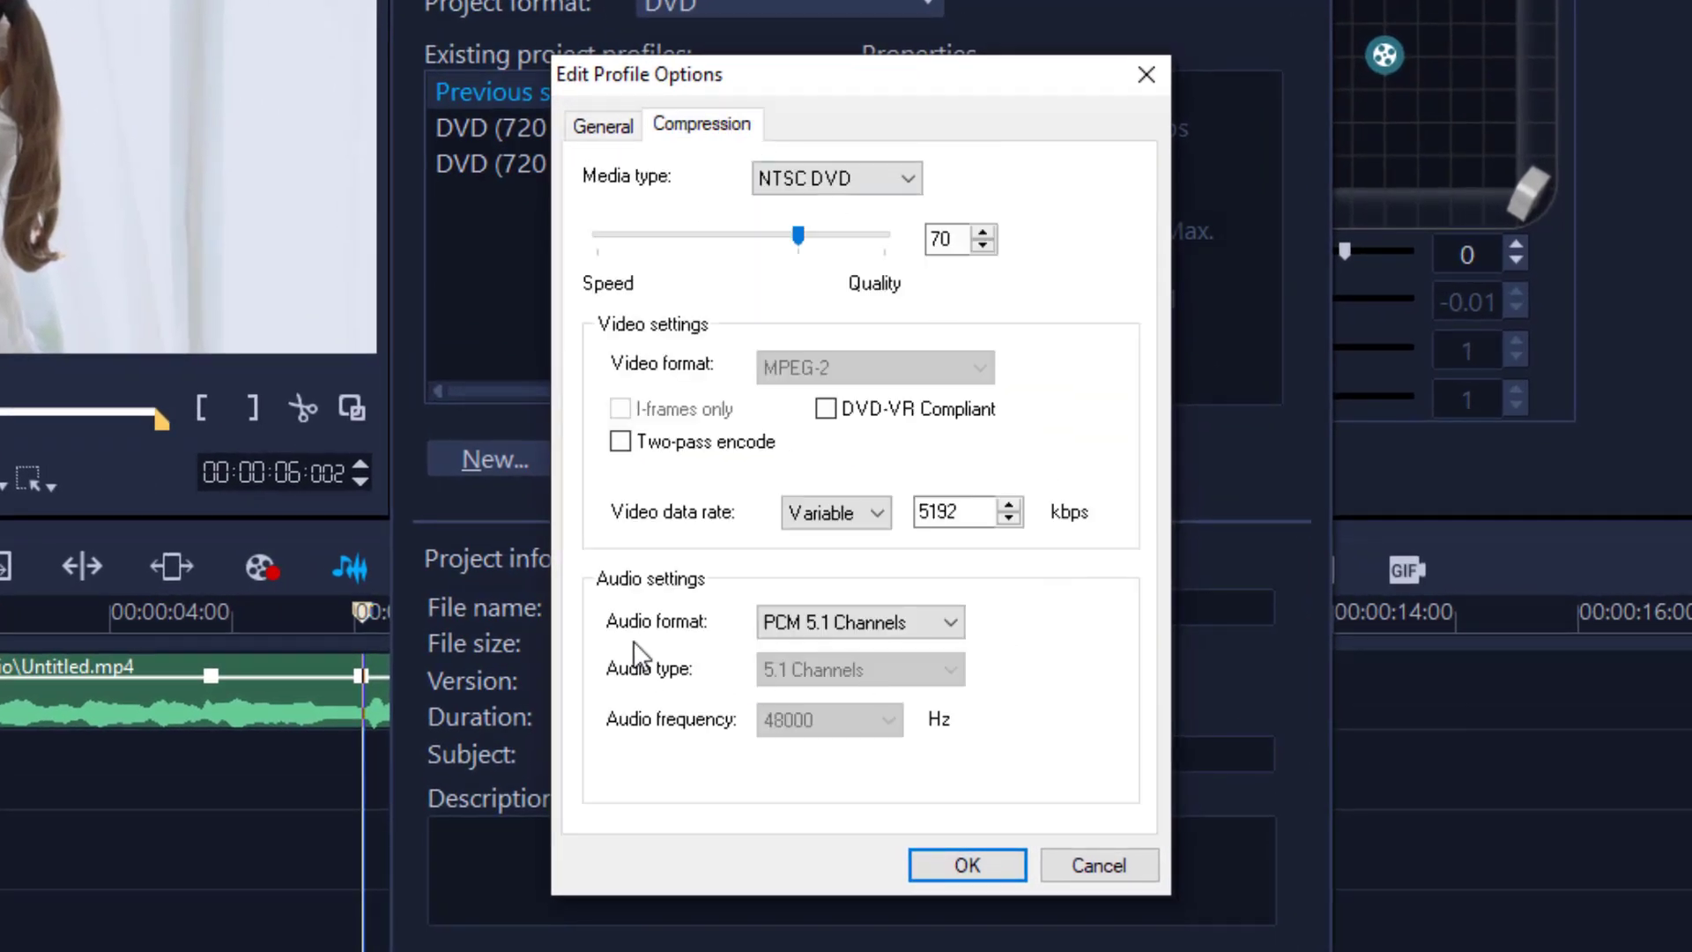
click(950, 624)
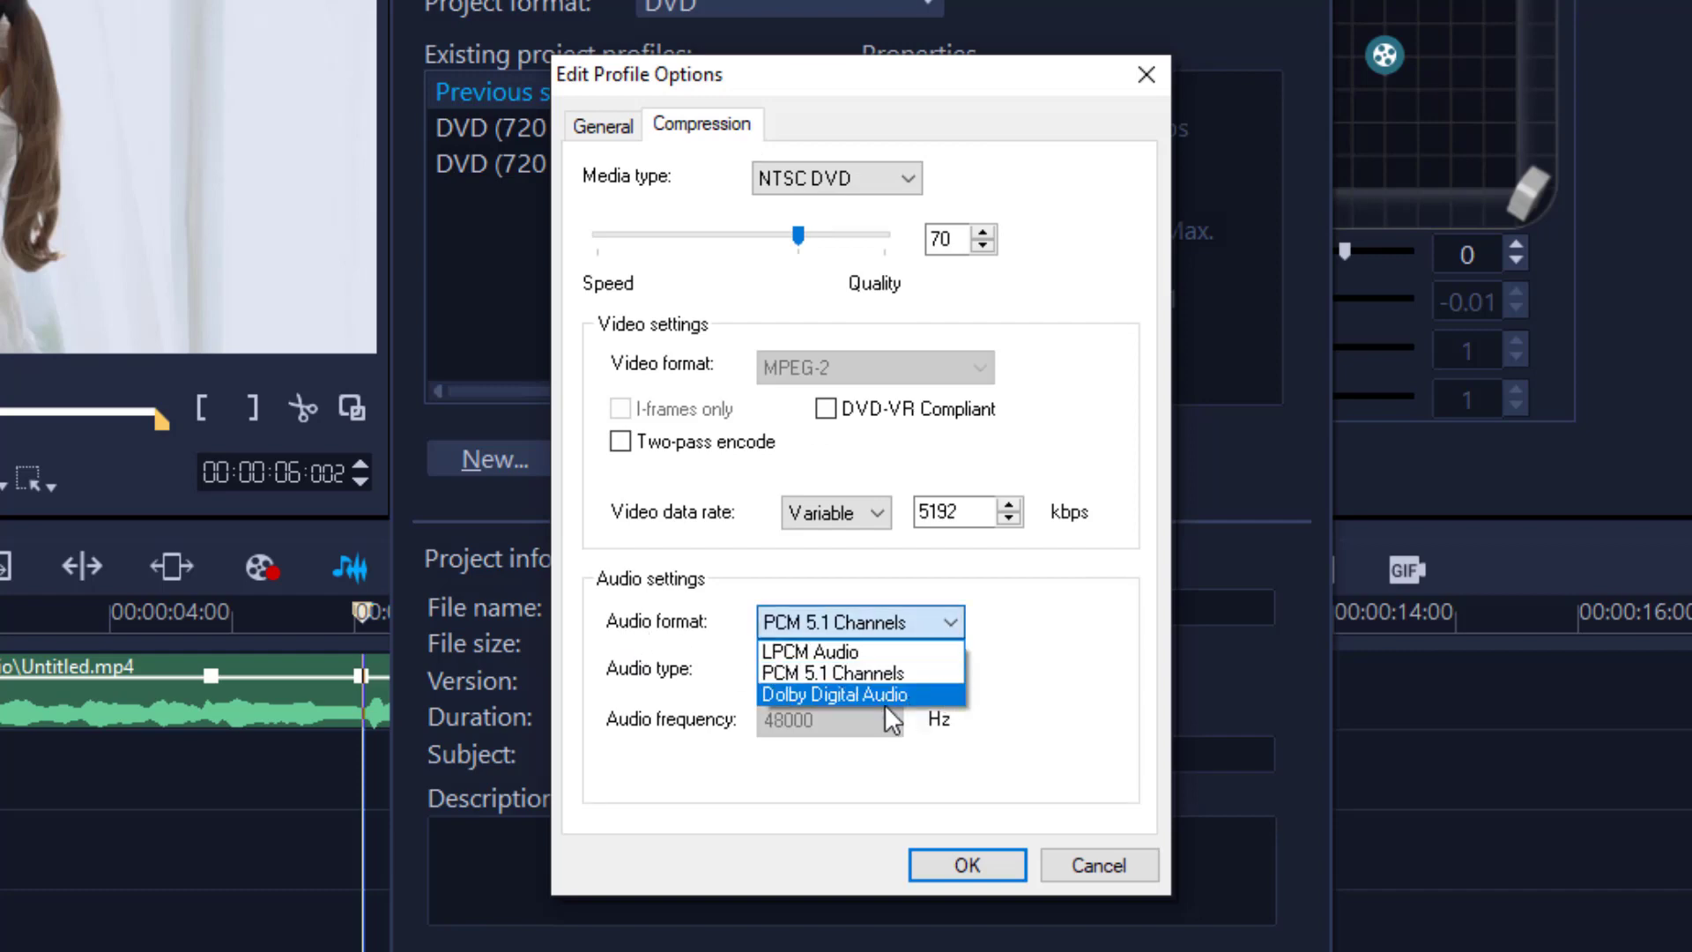
click(828, 676)
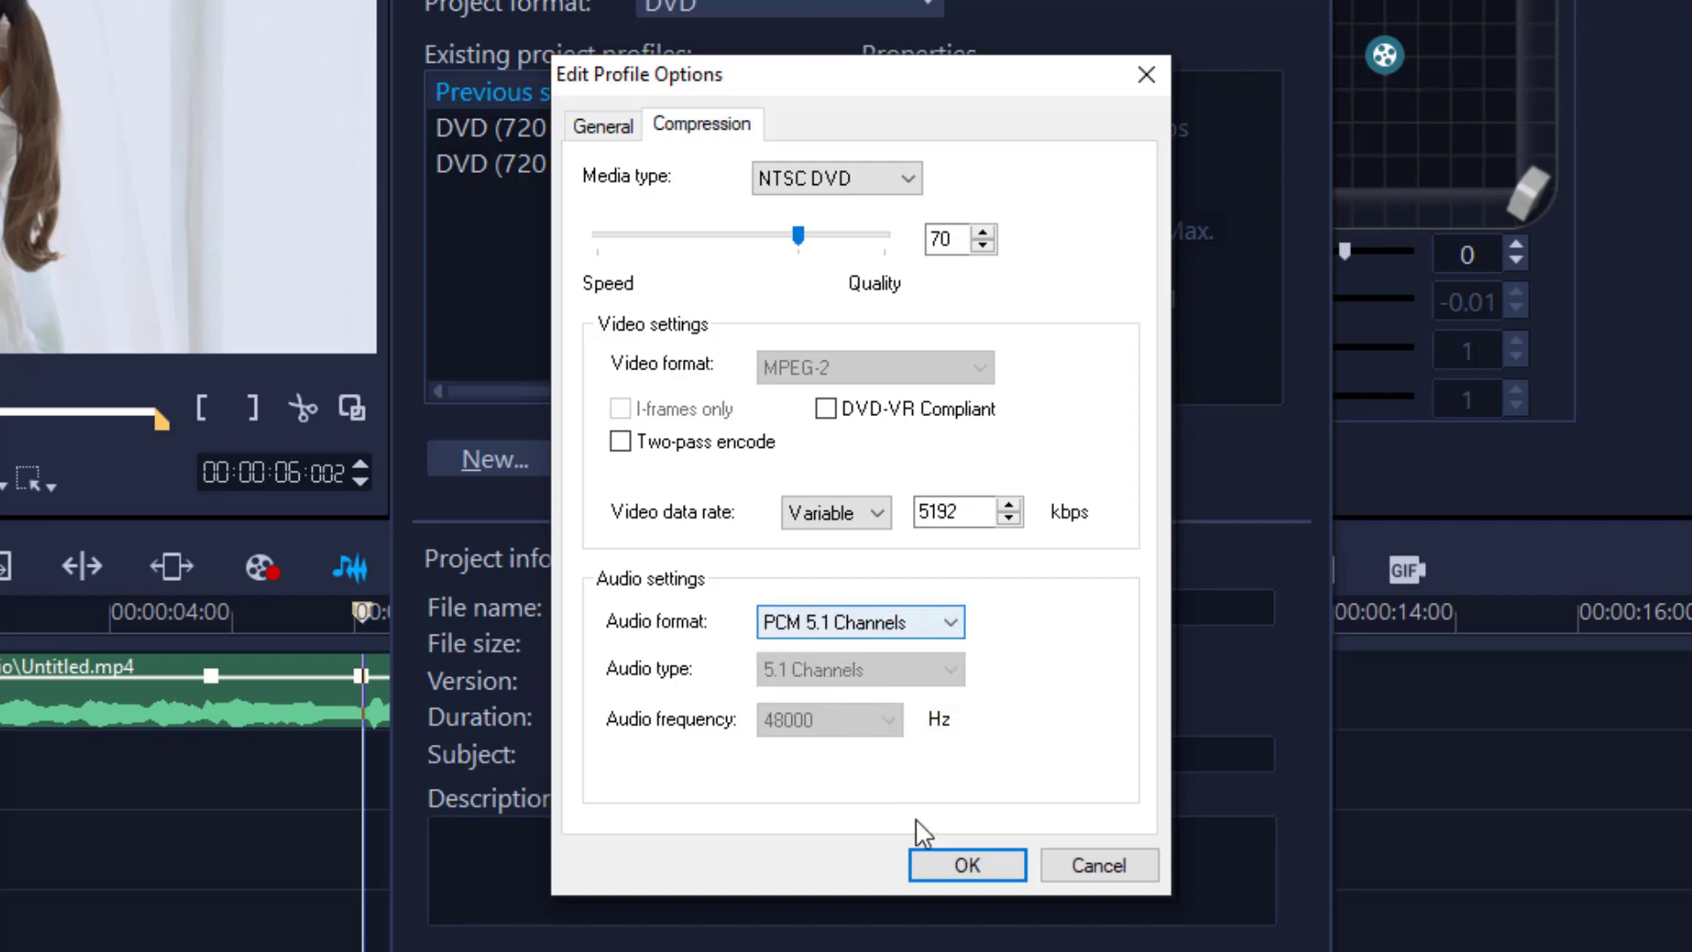
click(934, 867)
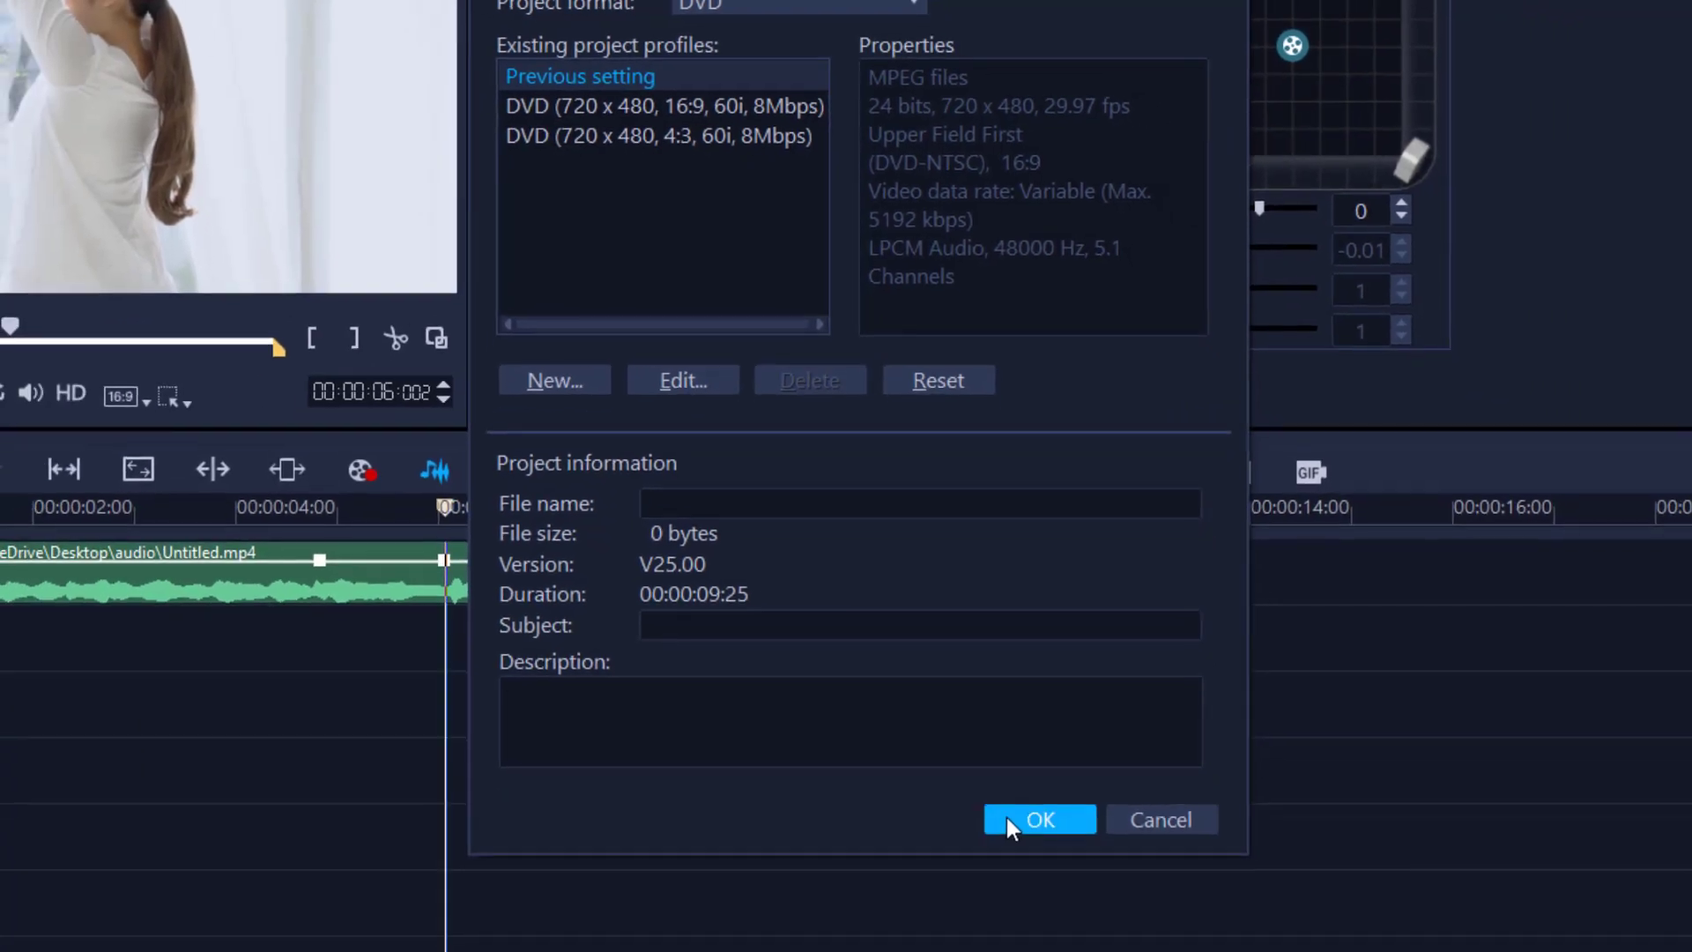
click(1007, 817)
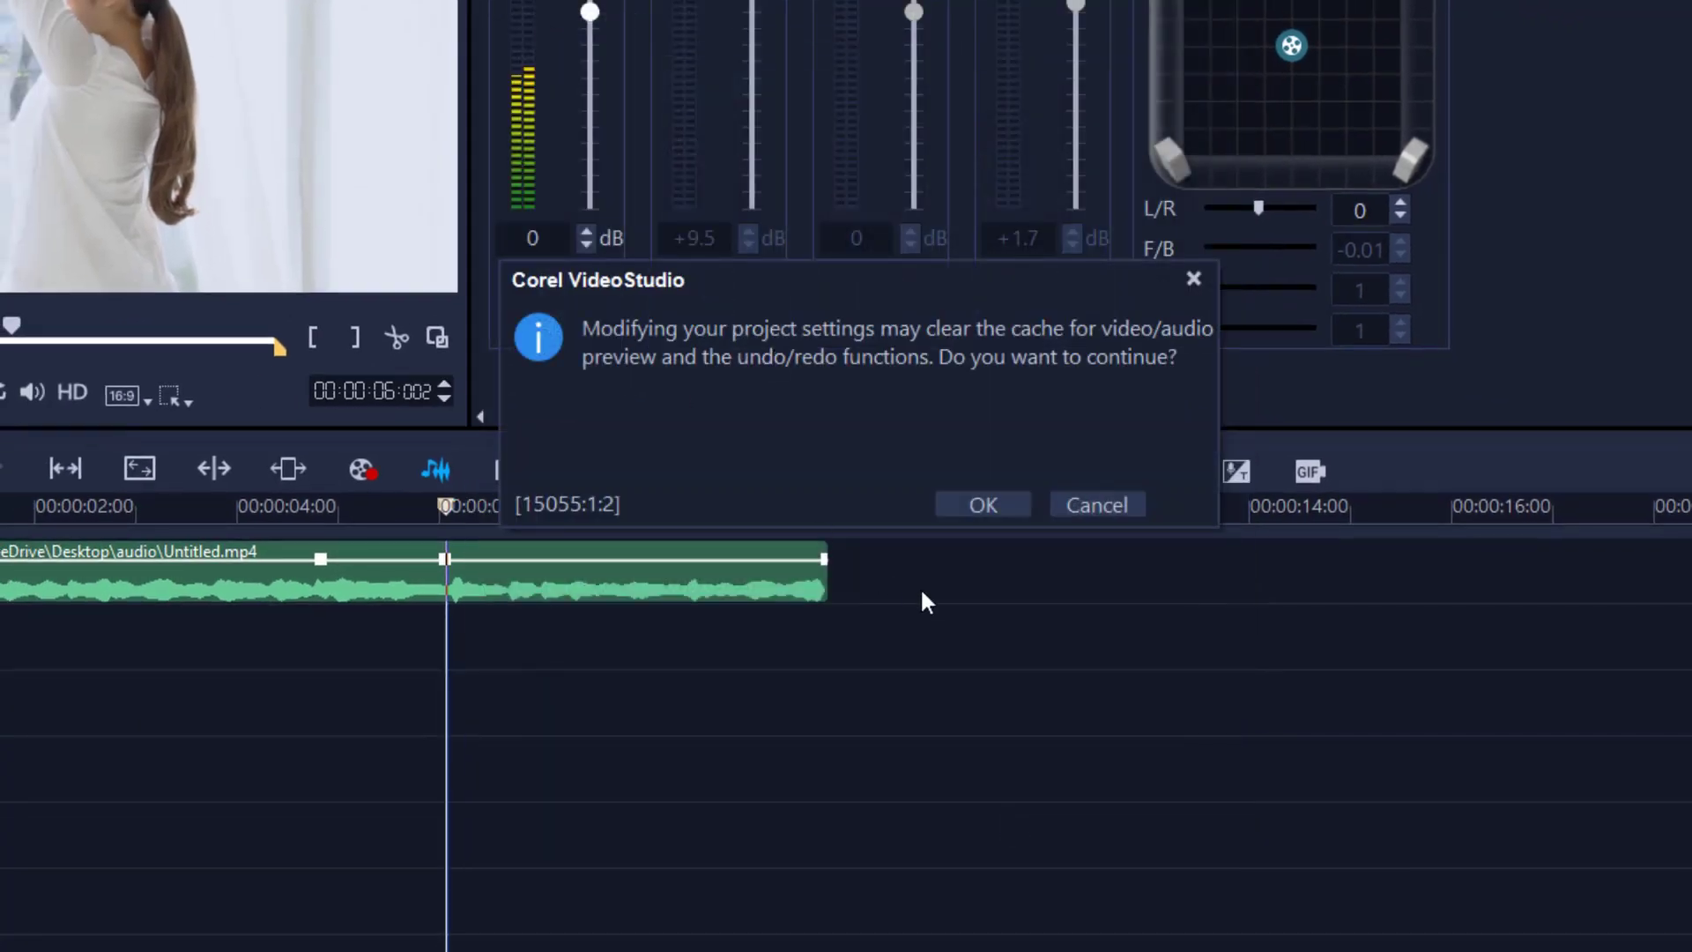
click(982, 504)
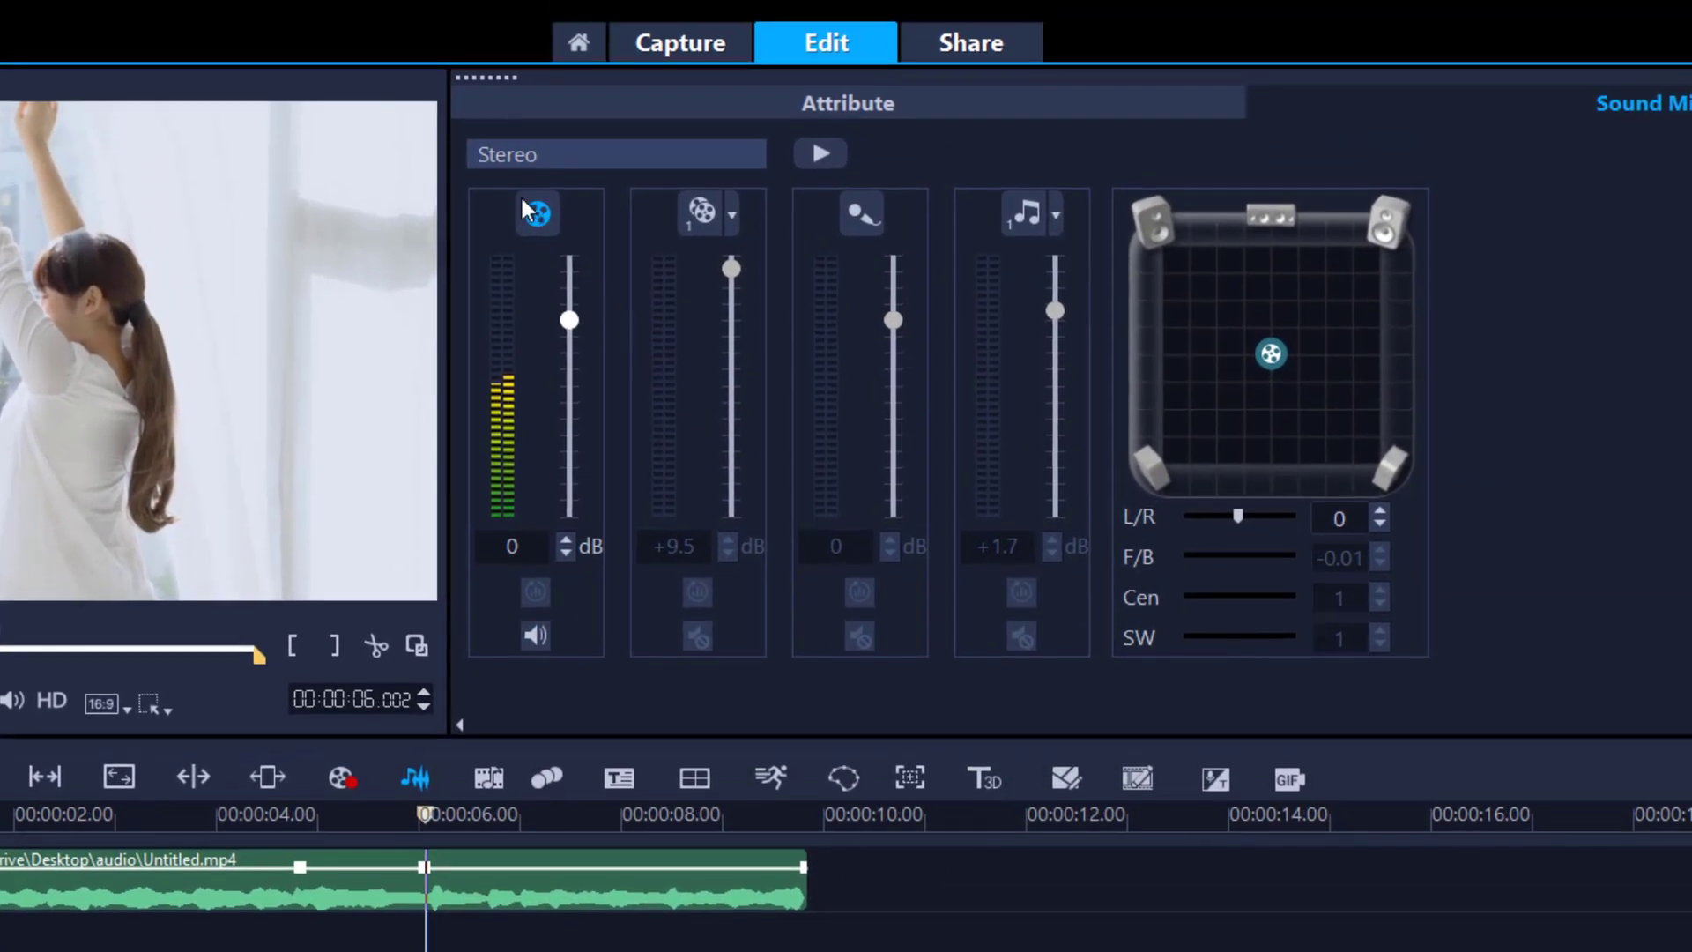
Drag the surround puck toward the rear left, to L/R -0.49 and F/B -0.82
mouse_move(1273, 357)
mouse_down()
mouse_move(1239, 388)
mouse_move(1231, 438)
mouse_move(1299, 435)
mouse_move(1334, 386)
mouse_move(1320, 347)
mouse_move(1243, 377)
mouse_move(1220, 407)
mouse_move(1216, 296)
mouse_move(1323, 306)
mouse_move(1307, 388)
mouse_move(1278, 389)
mouse_up()
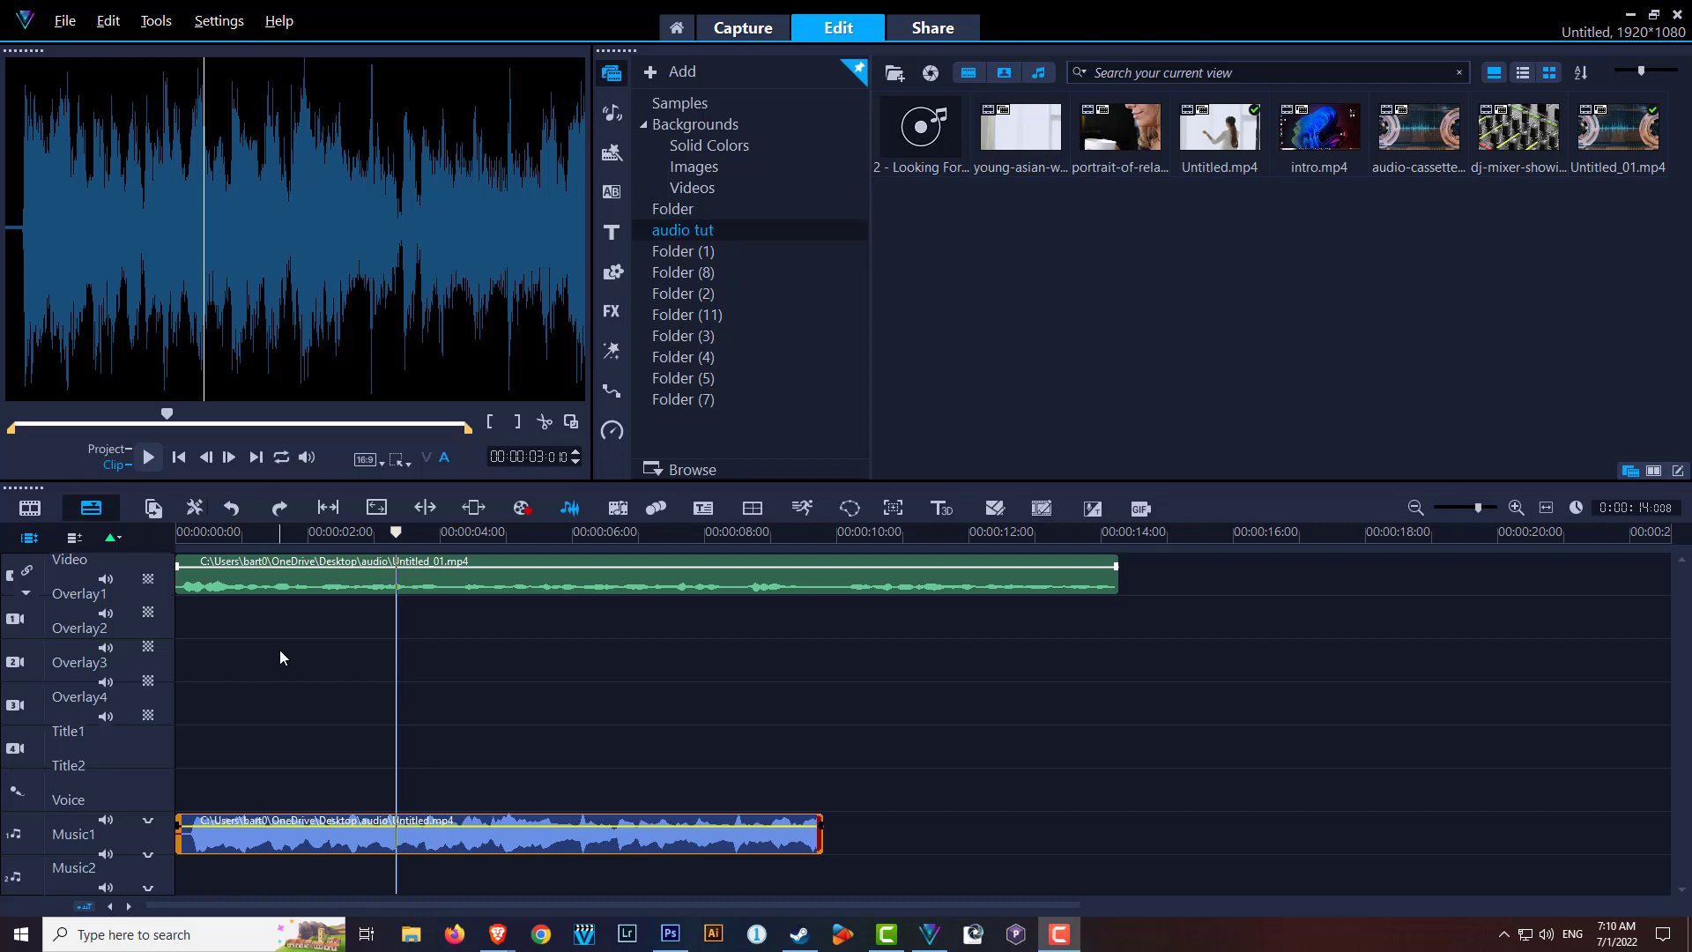
Play the project briefly from the start to preview the audio
drag(396, 532, 167, 549)
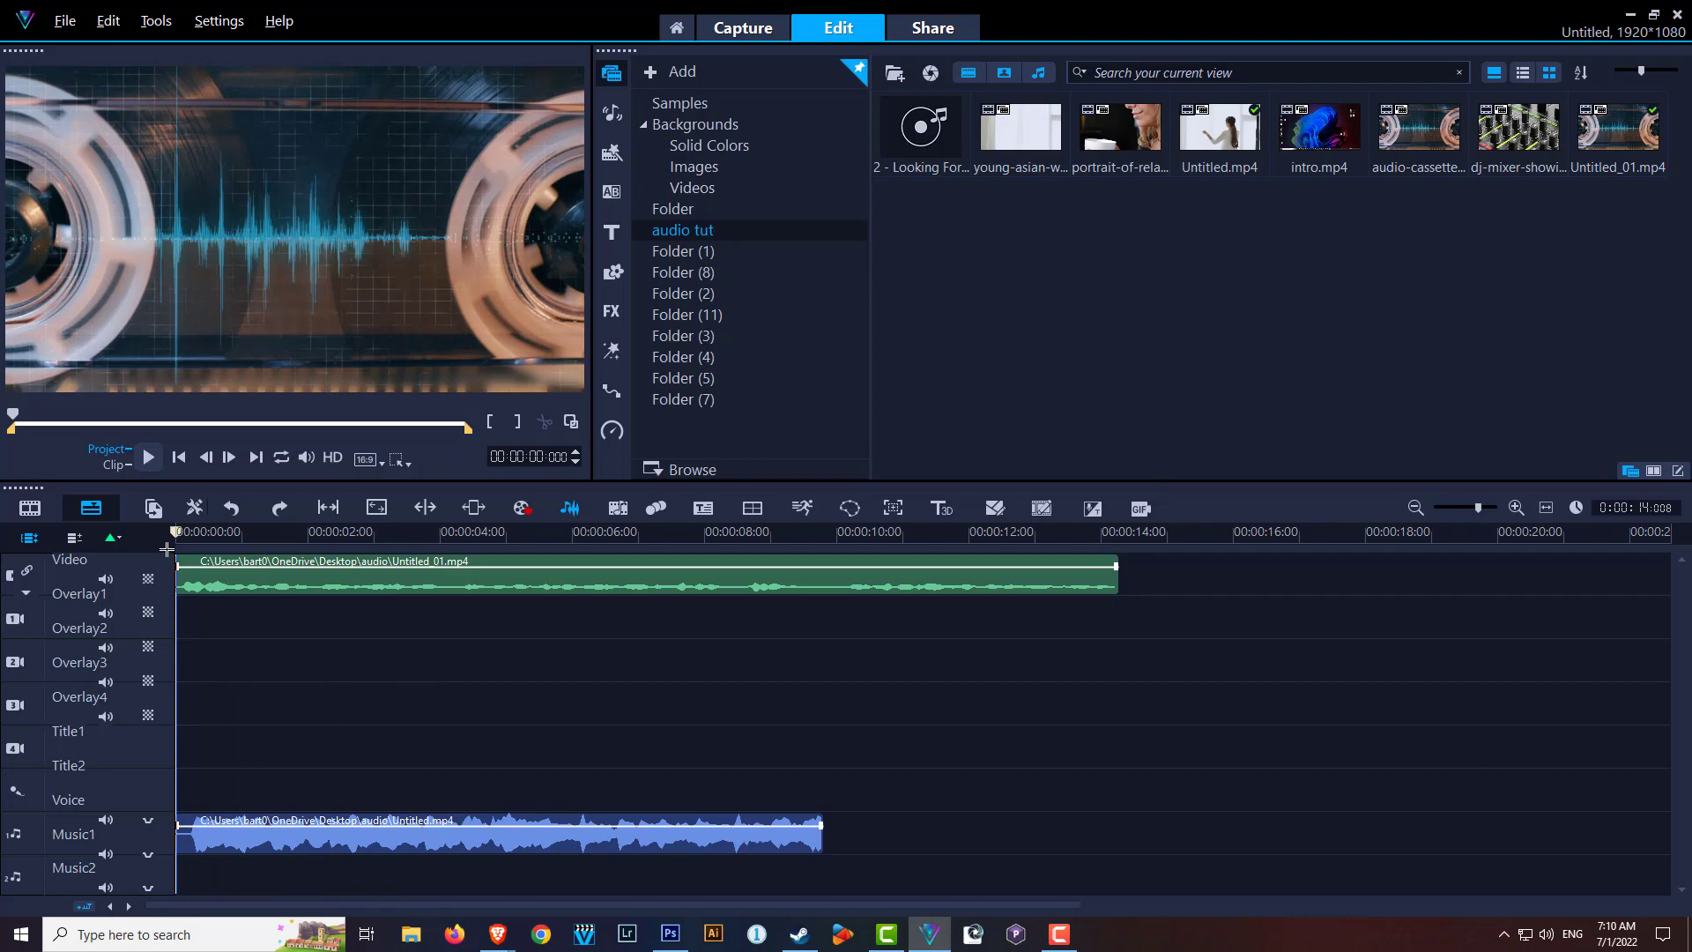
click(149, 457)
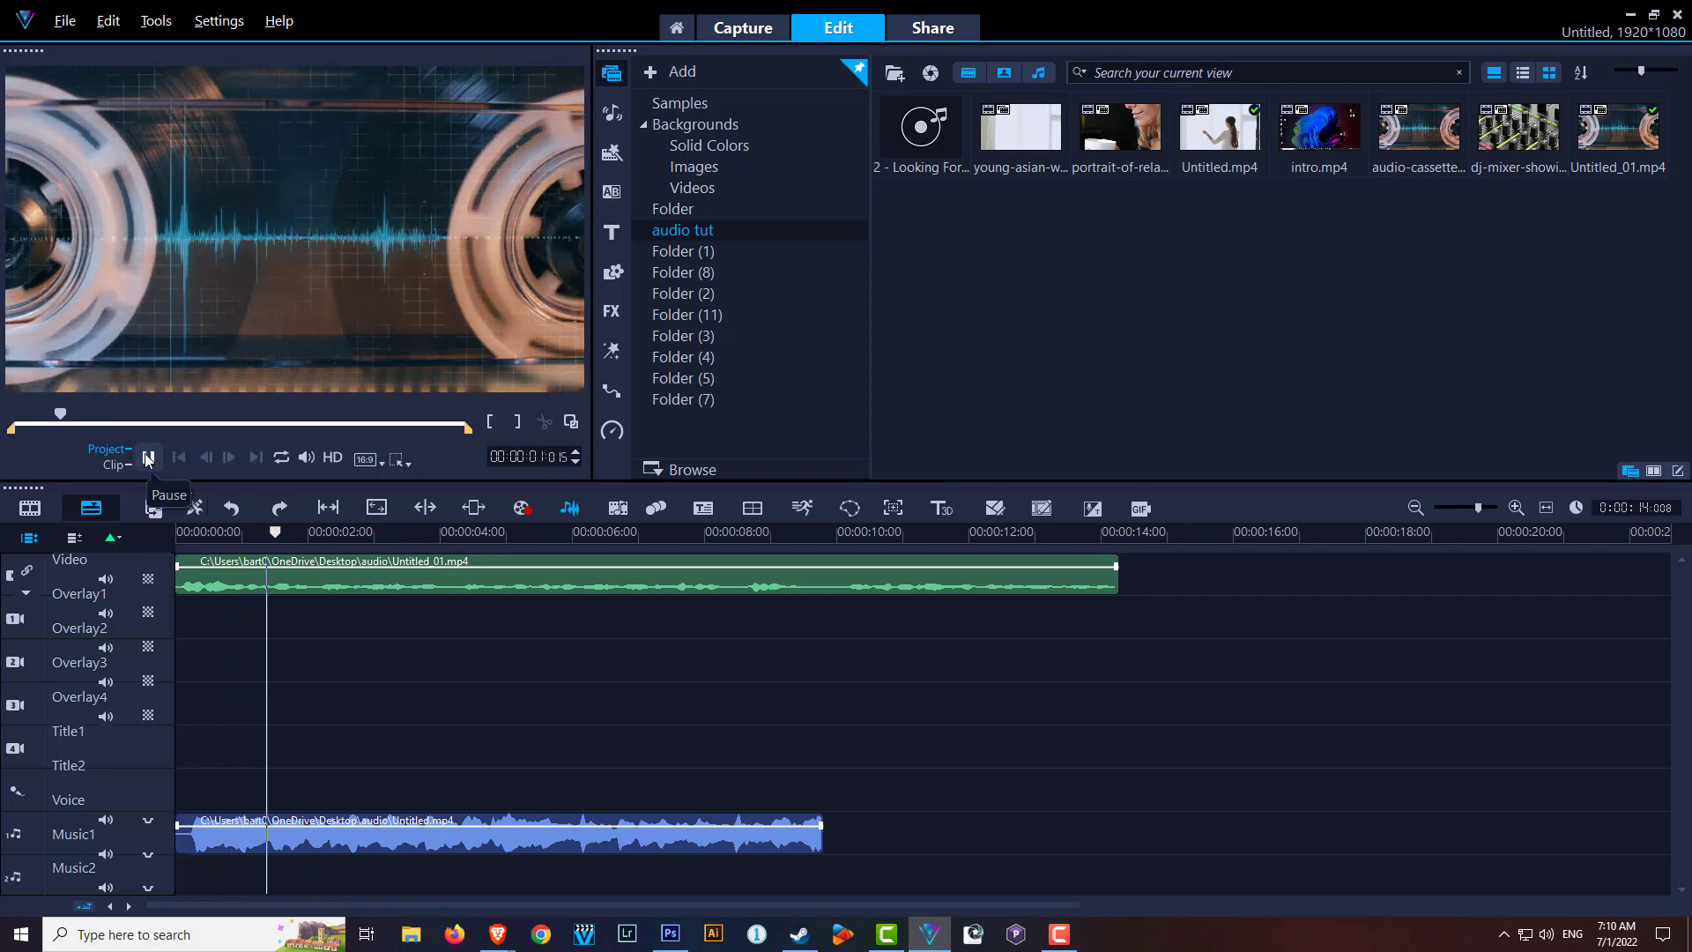
click(148, 458)
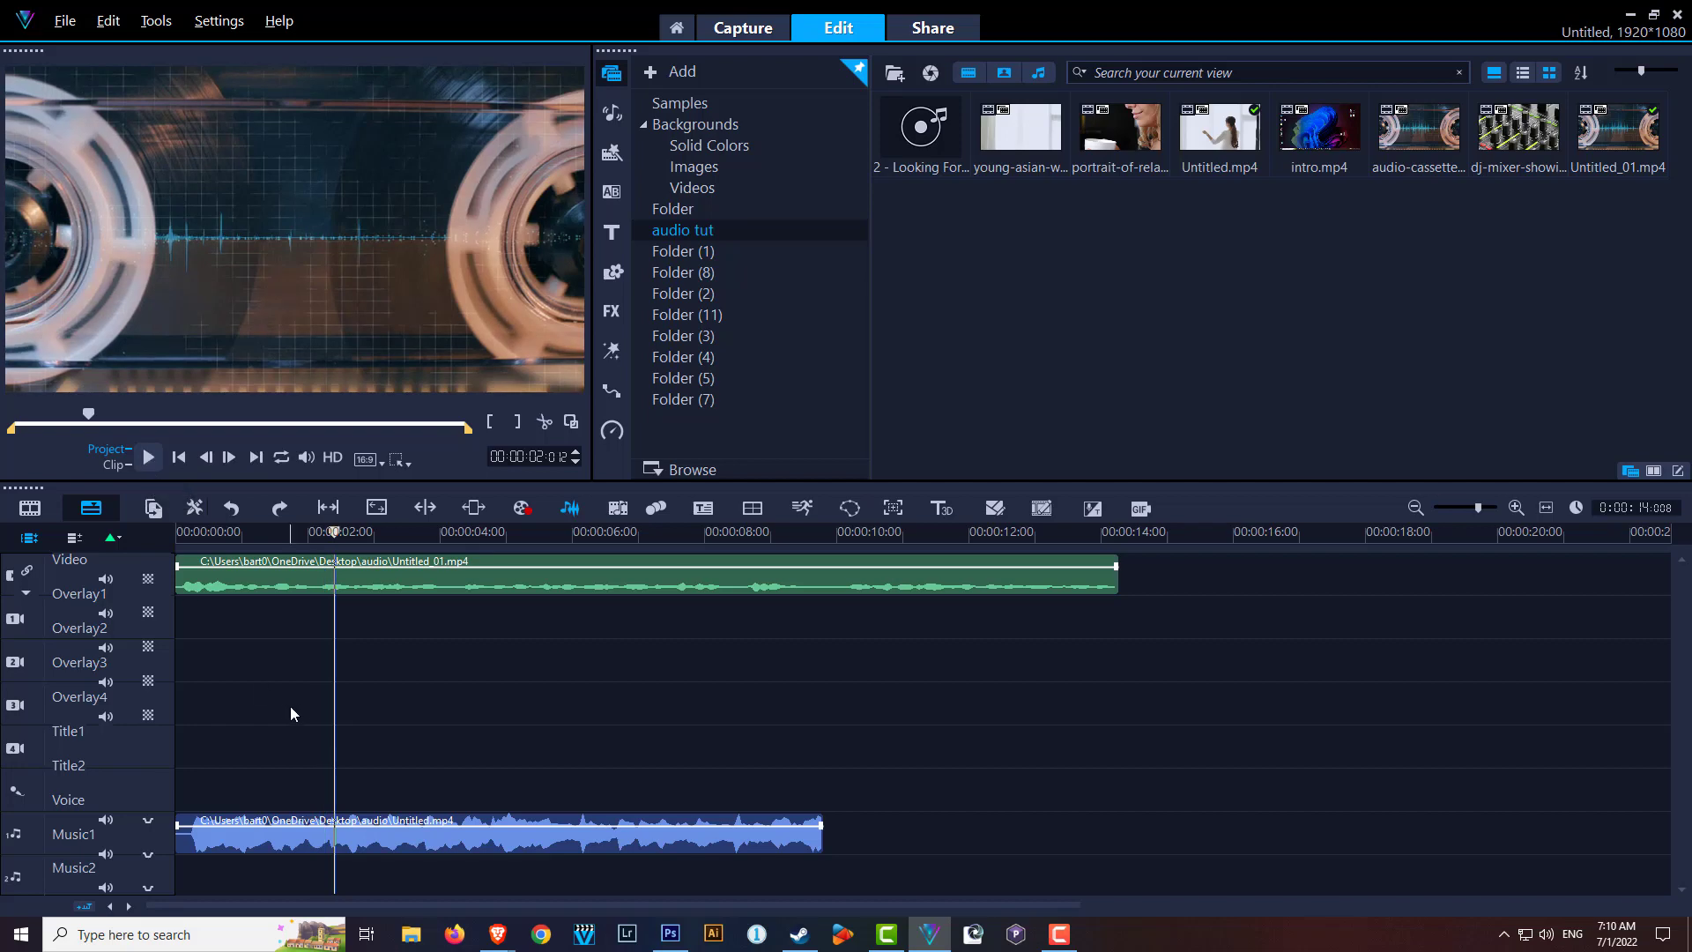
drag(345, 535, 176, 653)
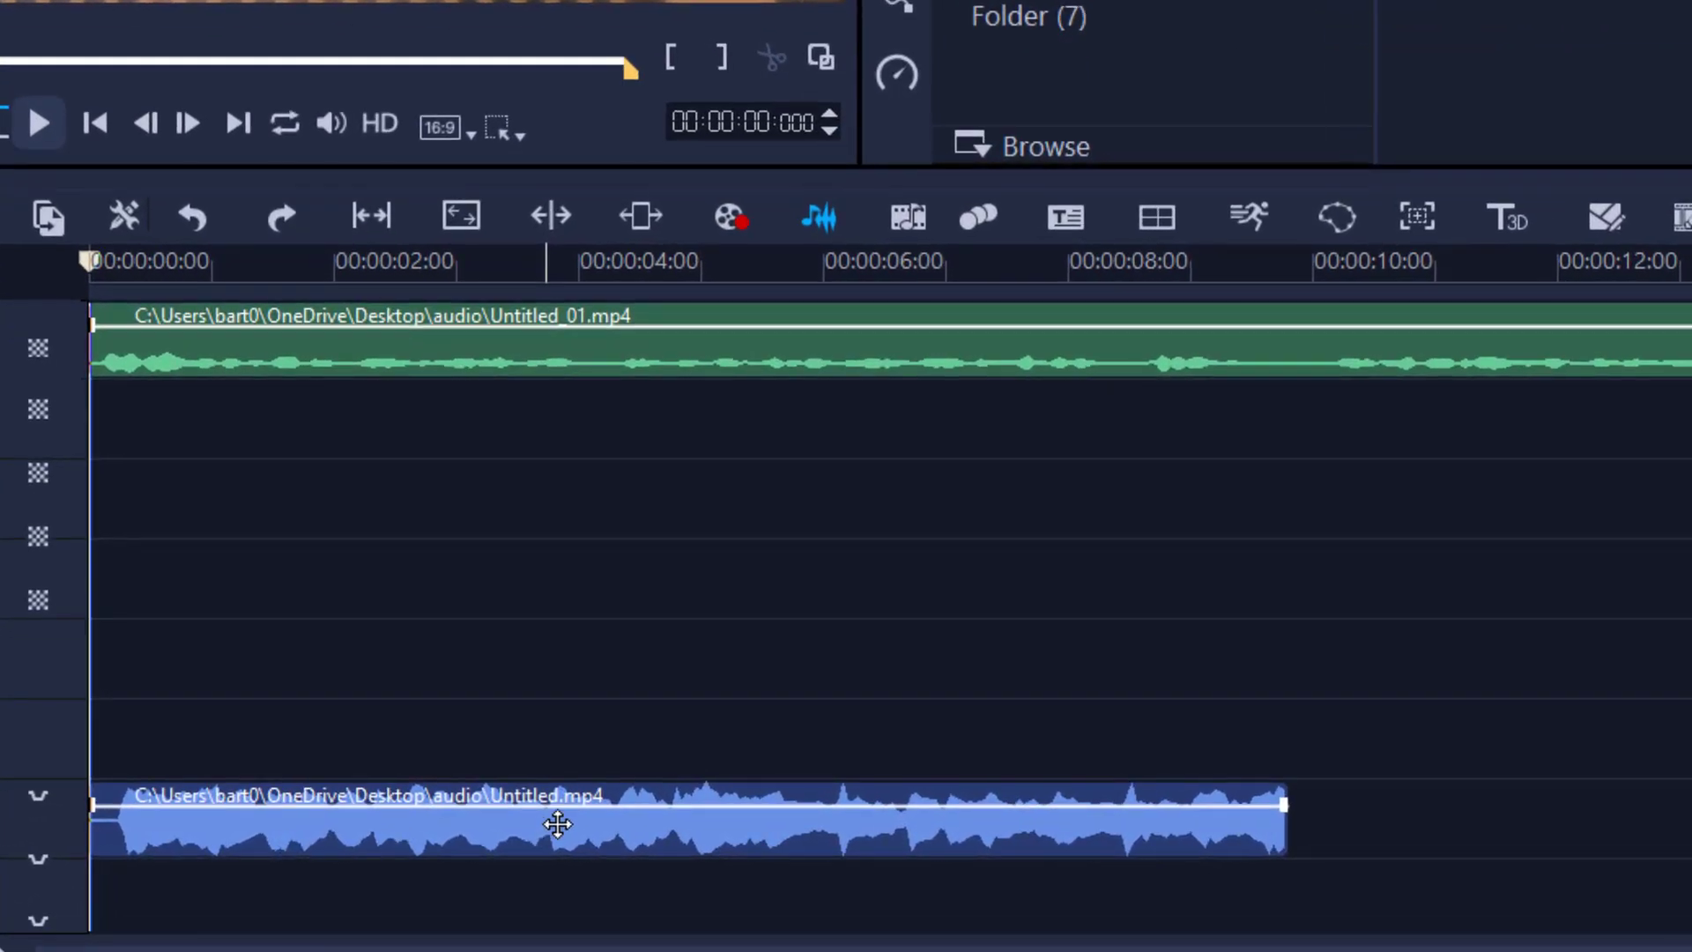
Apply Audio Ducking to the music clip with Ducking Level 70 and Sensitivity 10
click(564, 818)
right_click(569, 818)
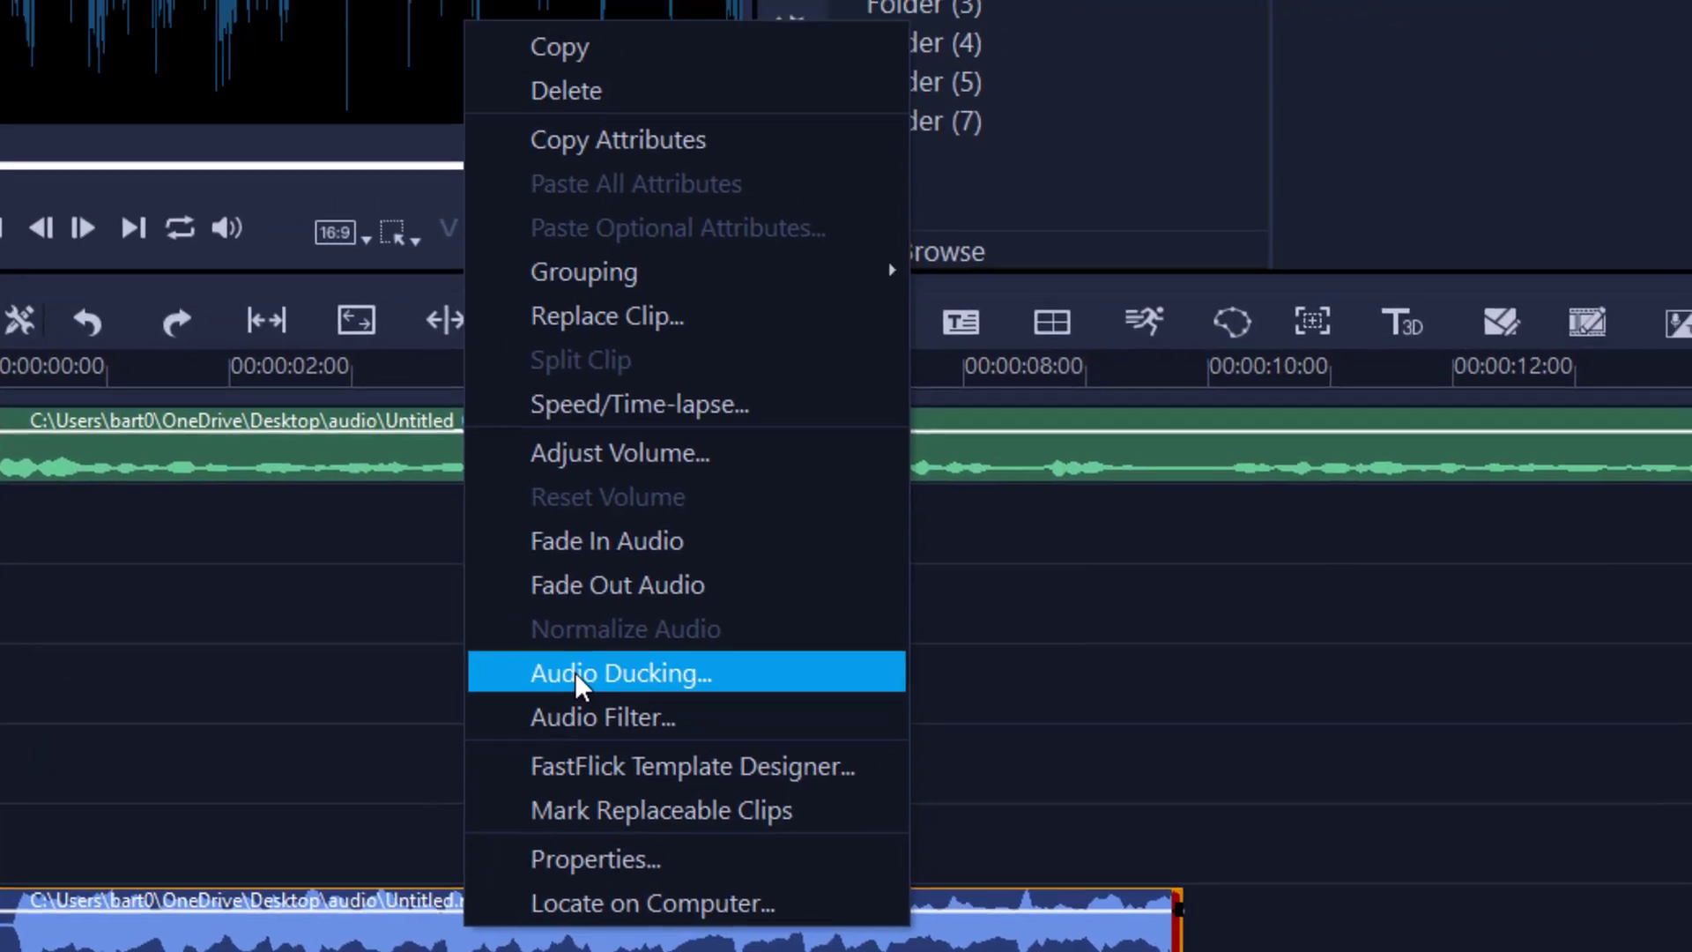
click(679, 567)
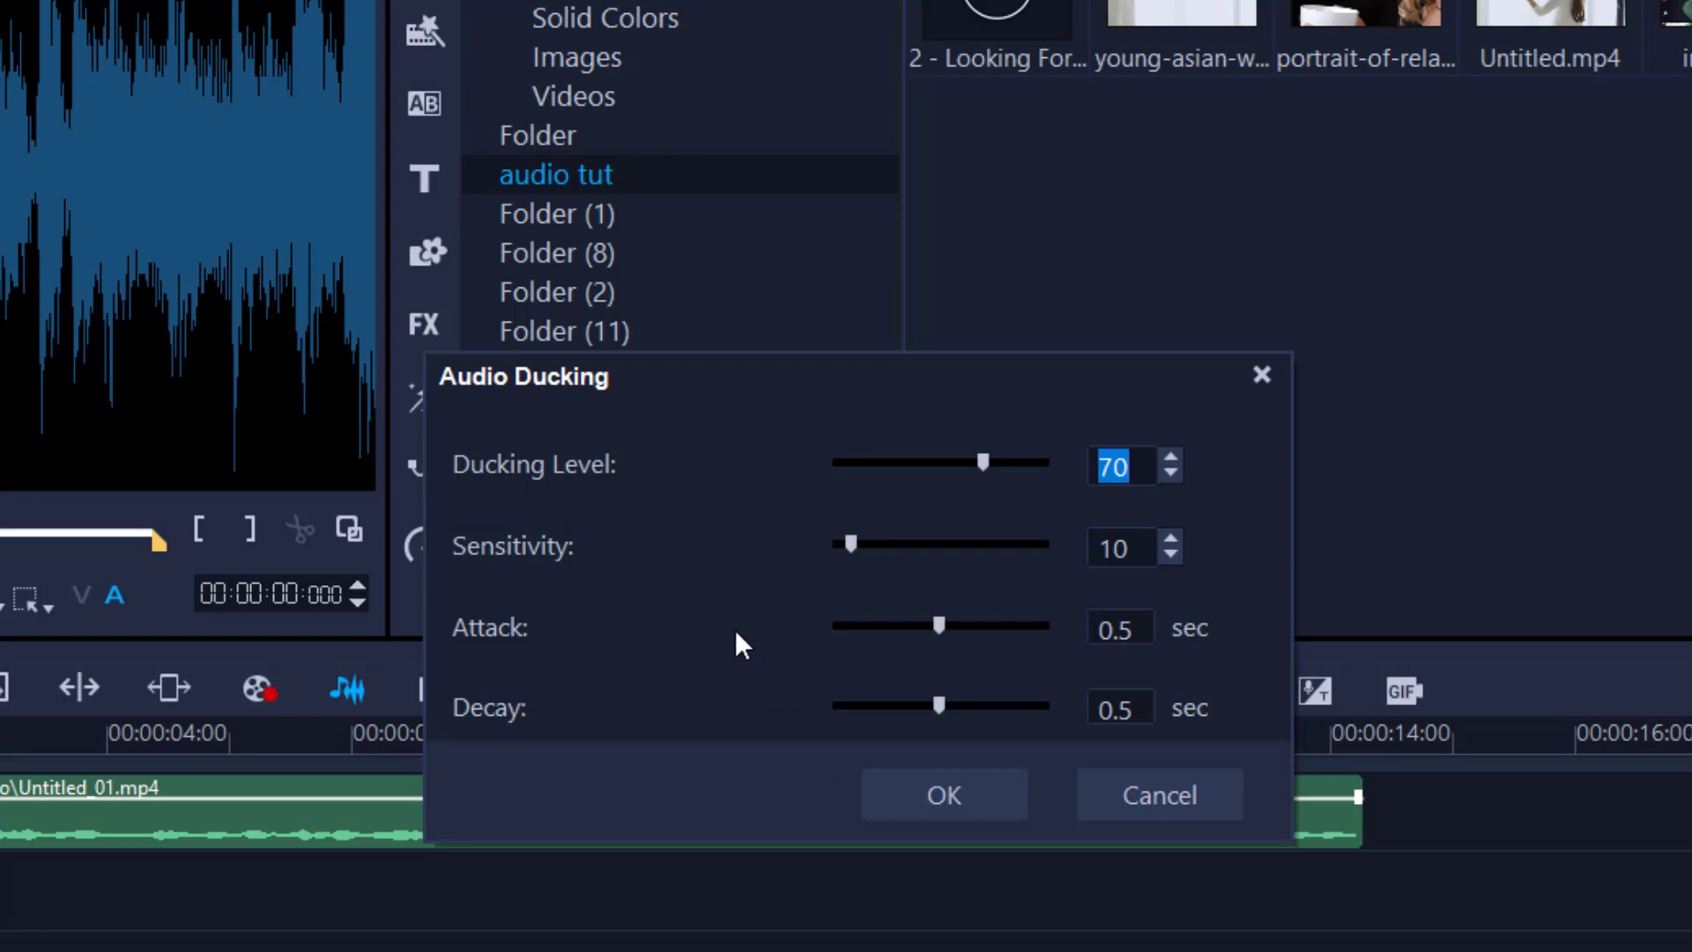
click(952, 801)
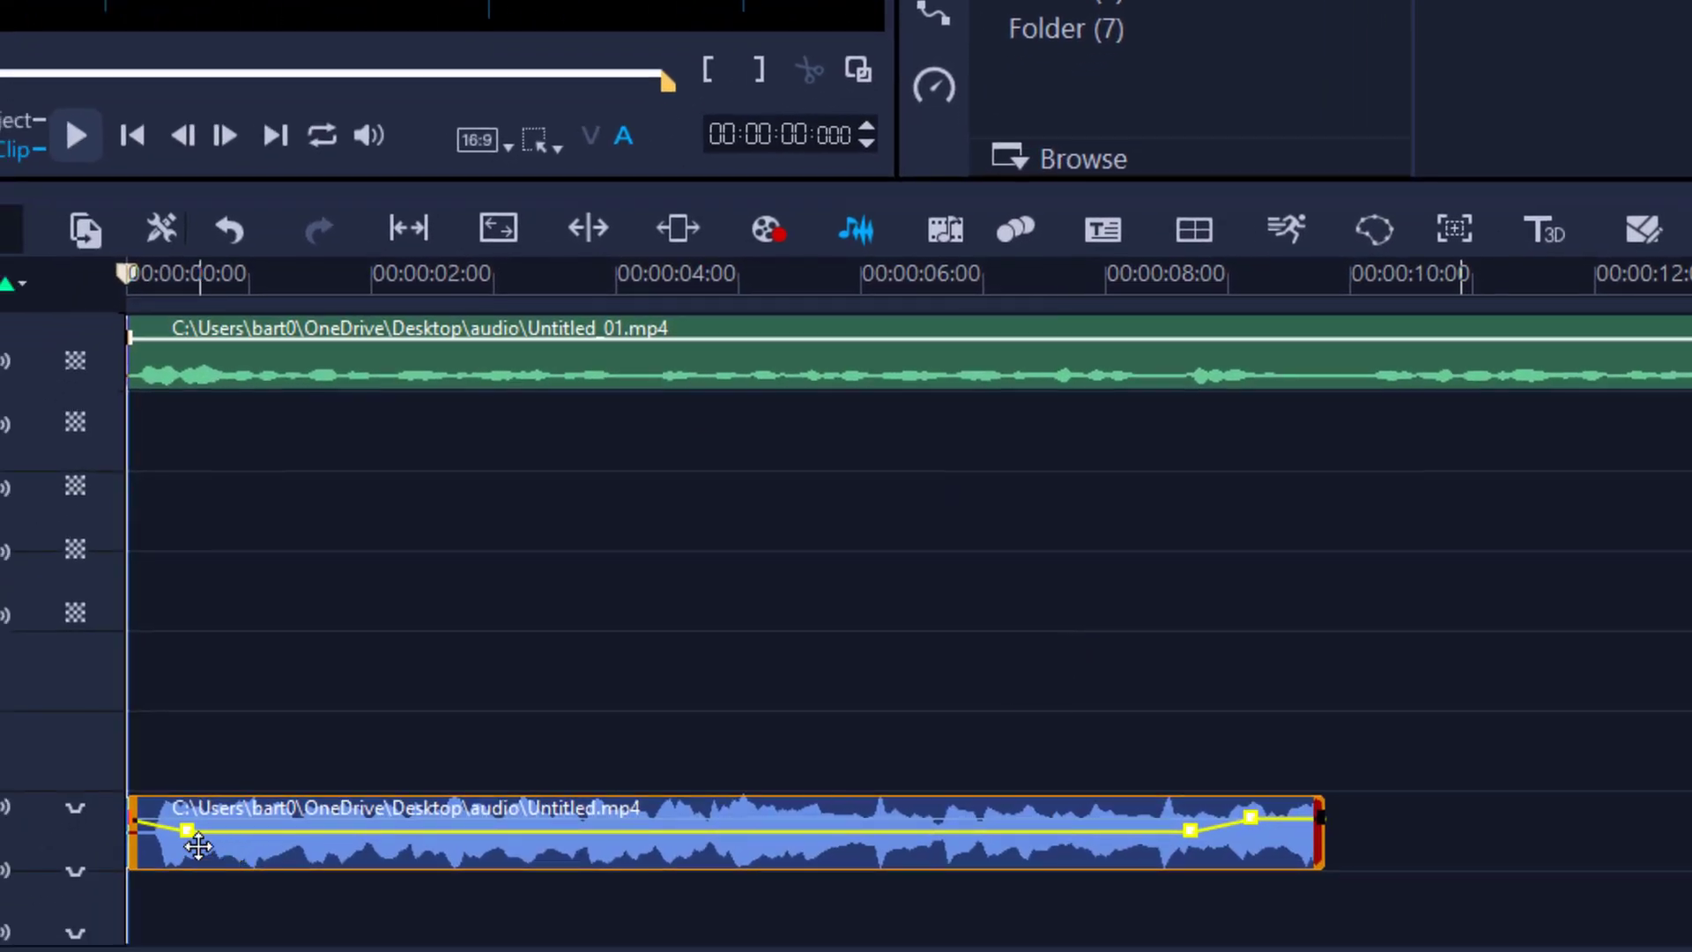
click(15, 122)
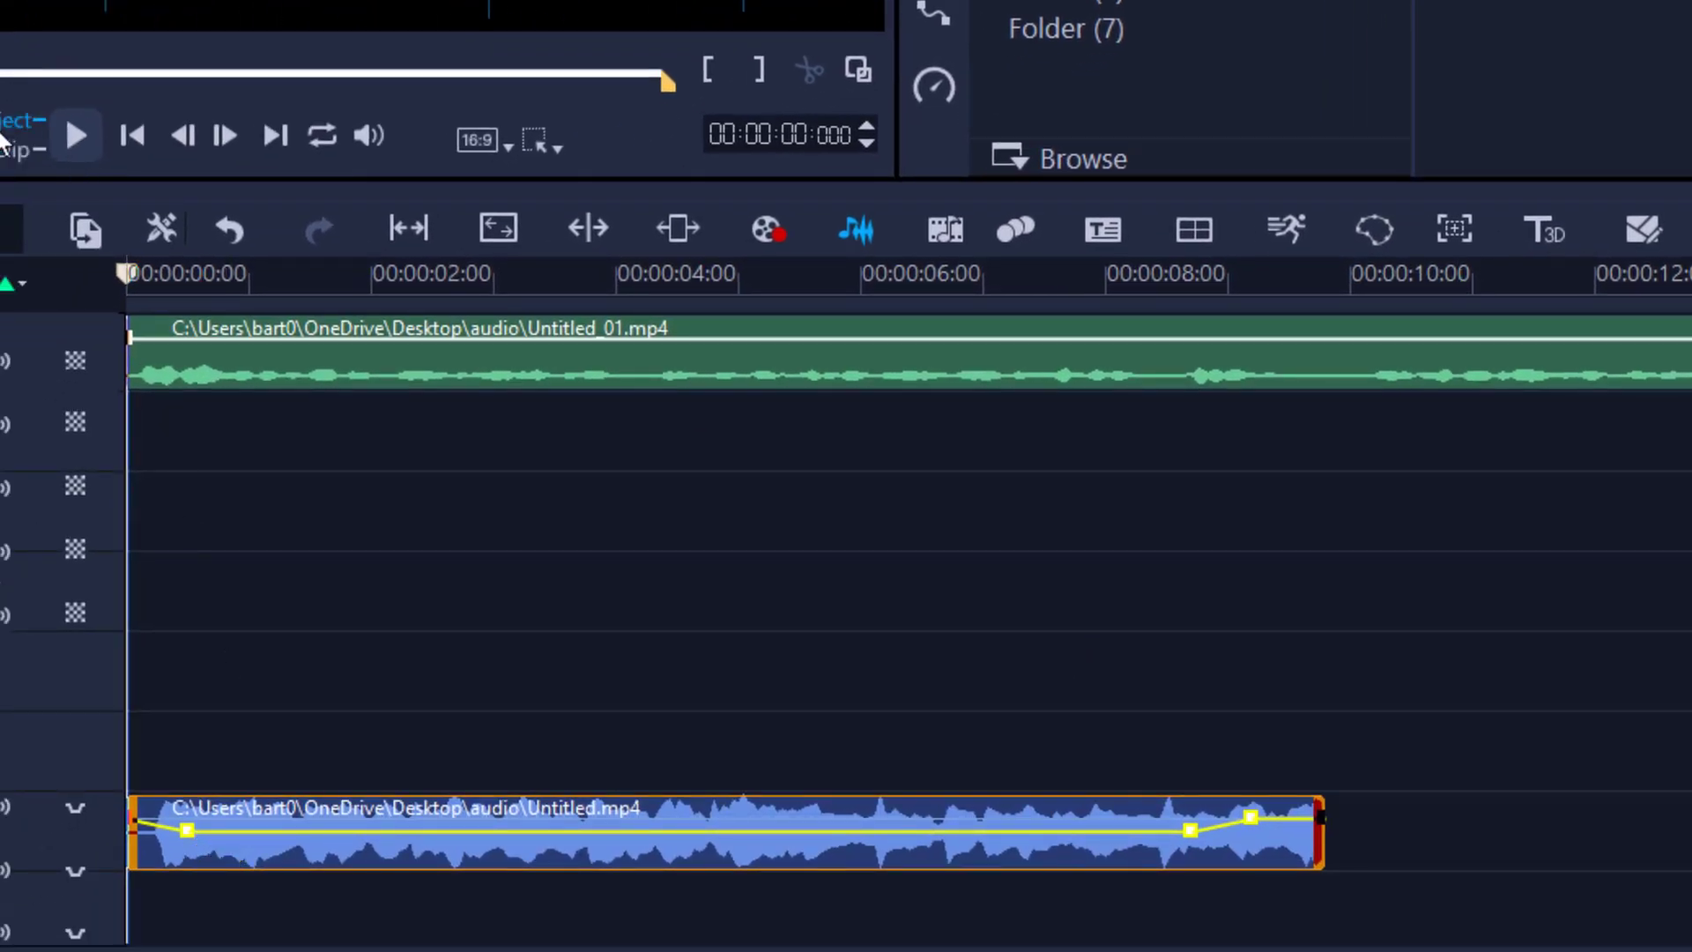
click(80, 132)
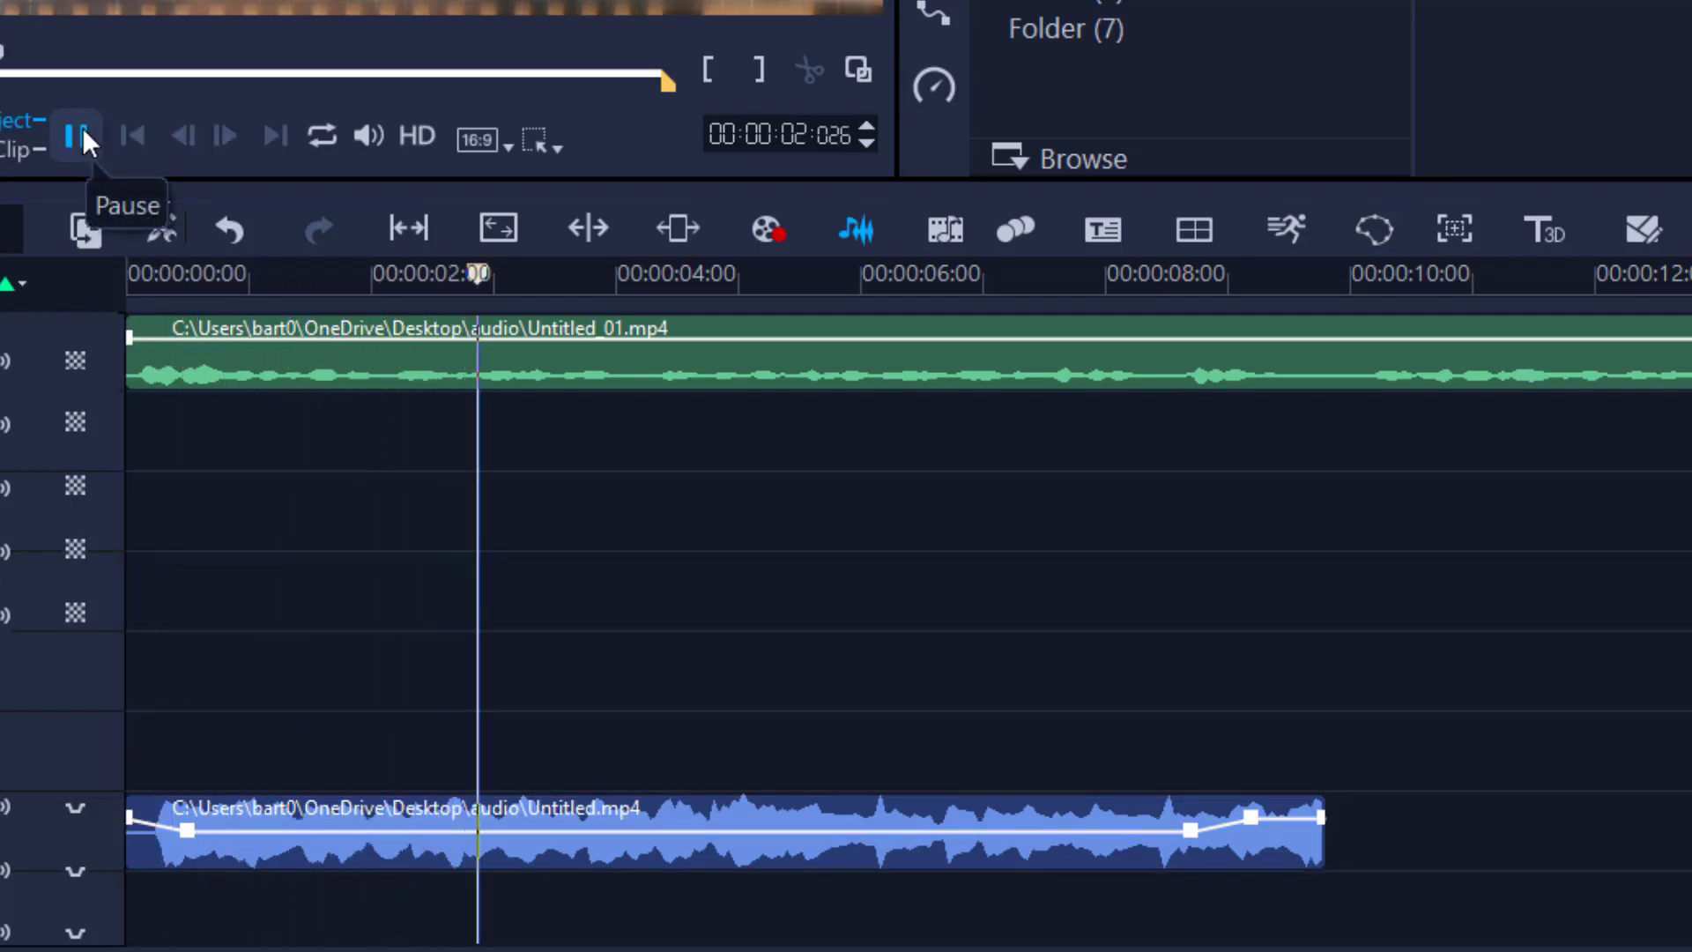
click(82, 133)
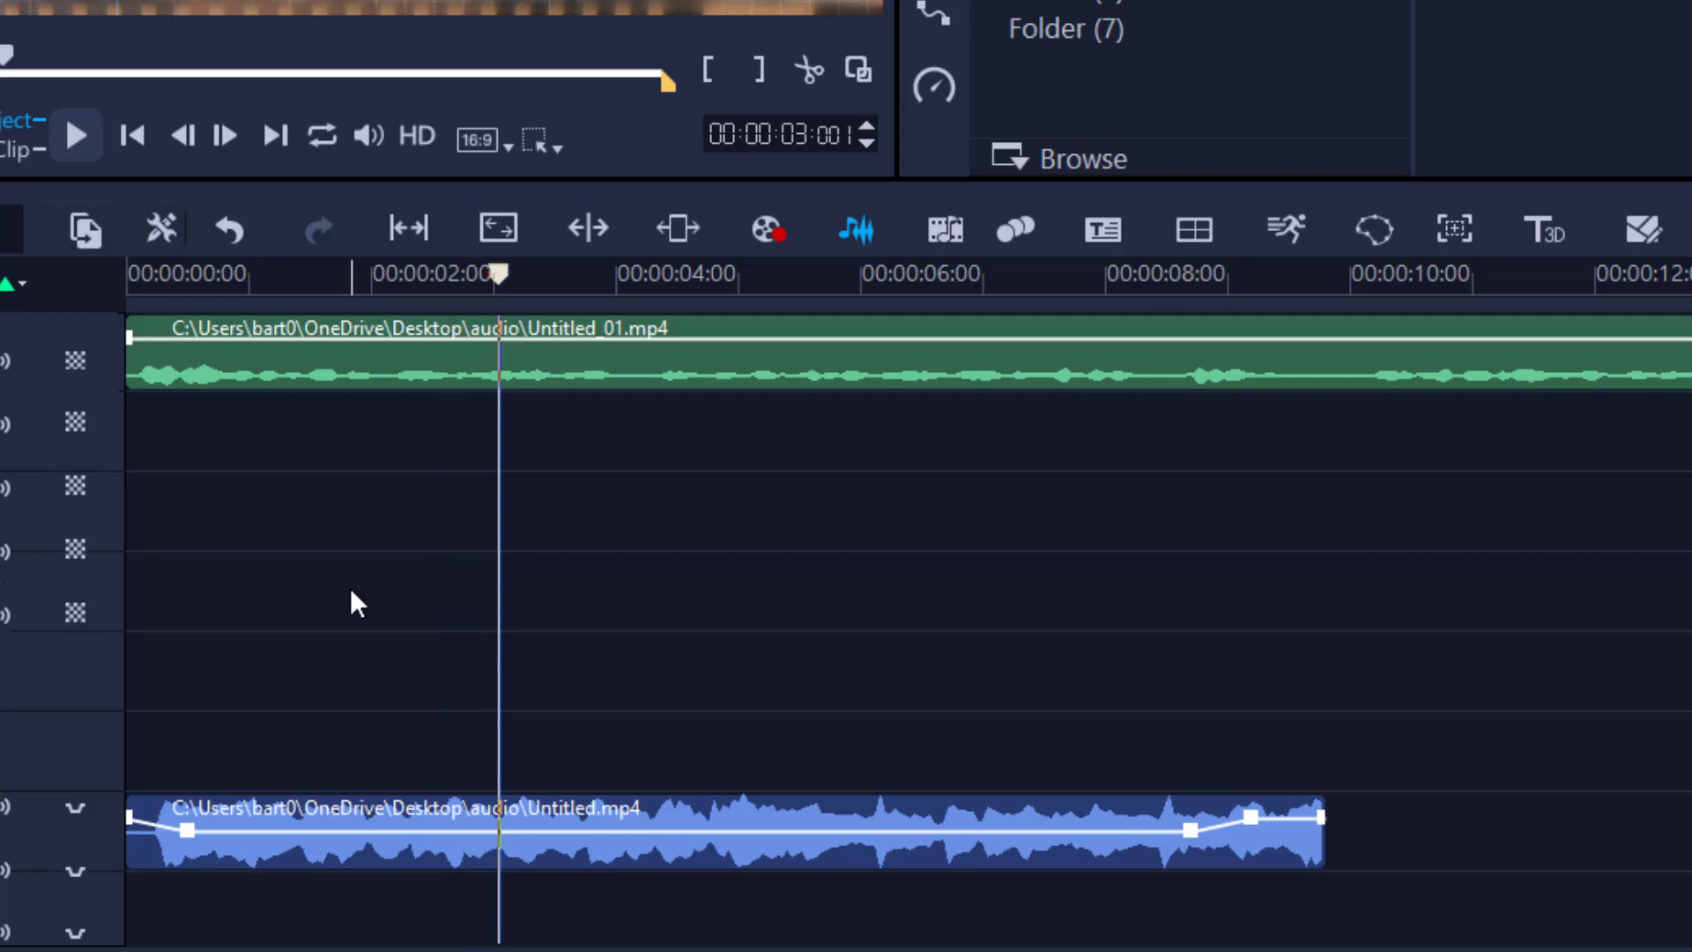
drag(499, 275, 1163, 352)
key(space)
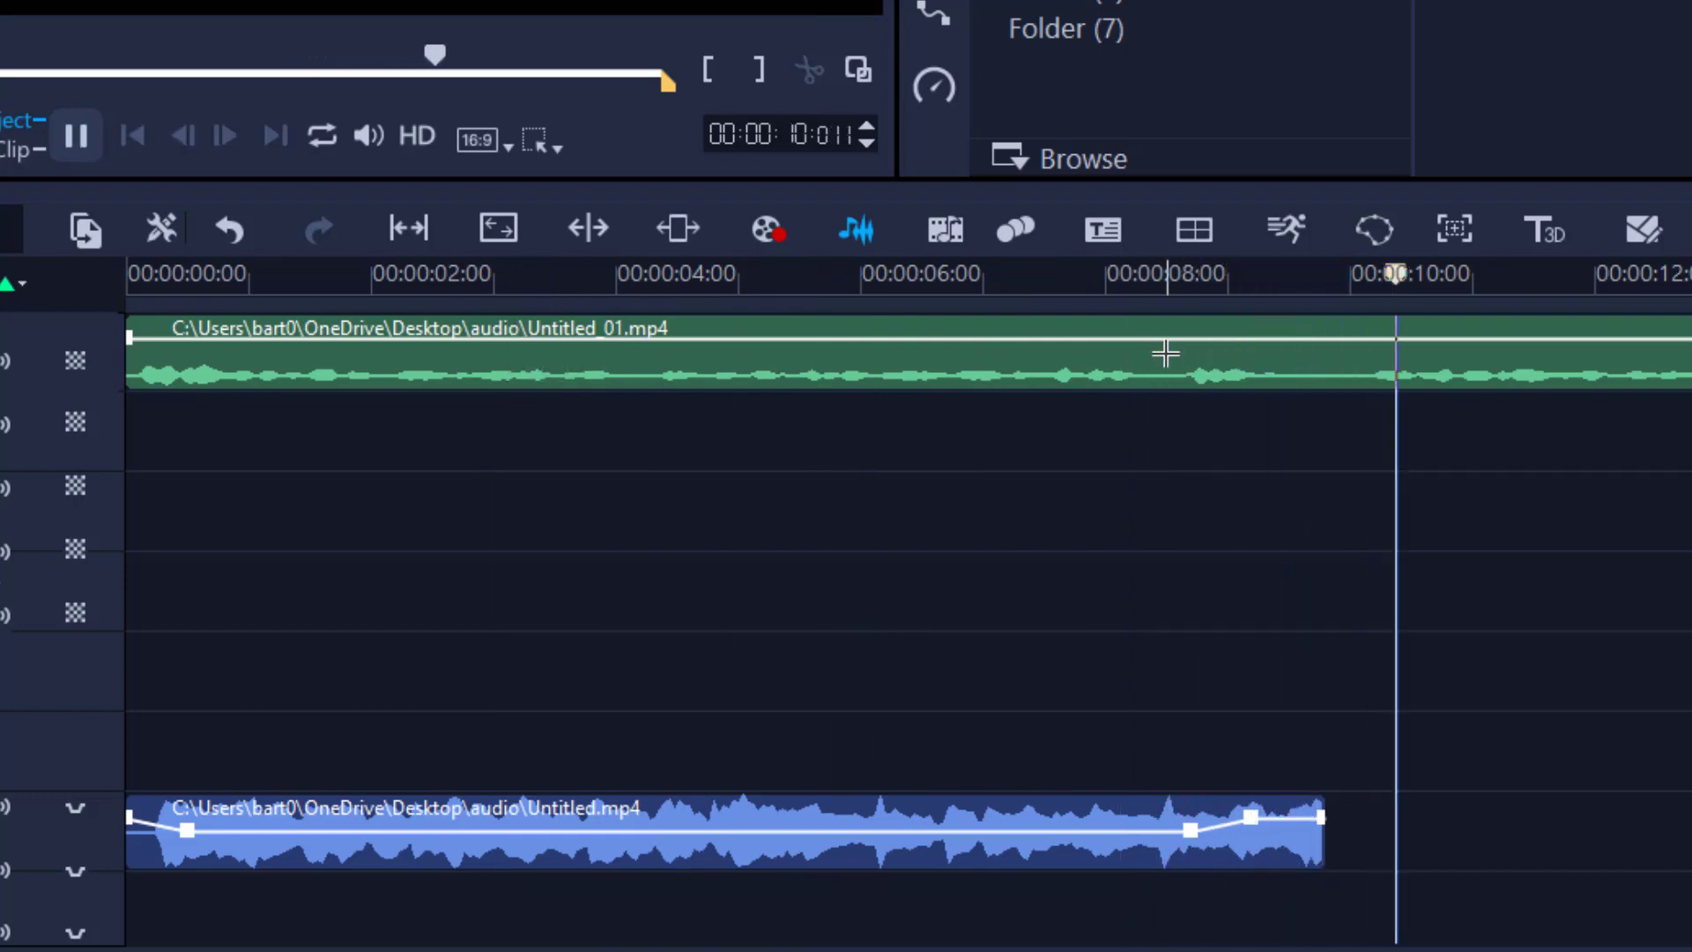
key(space)
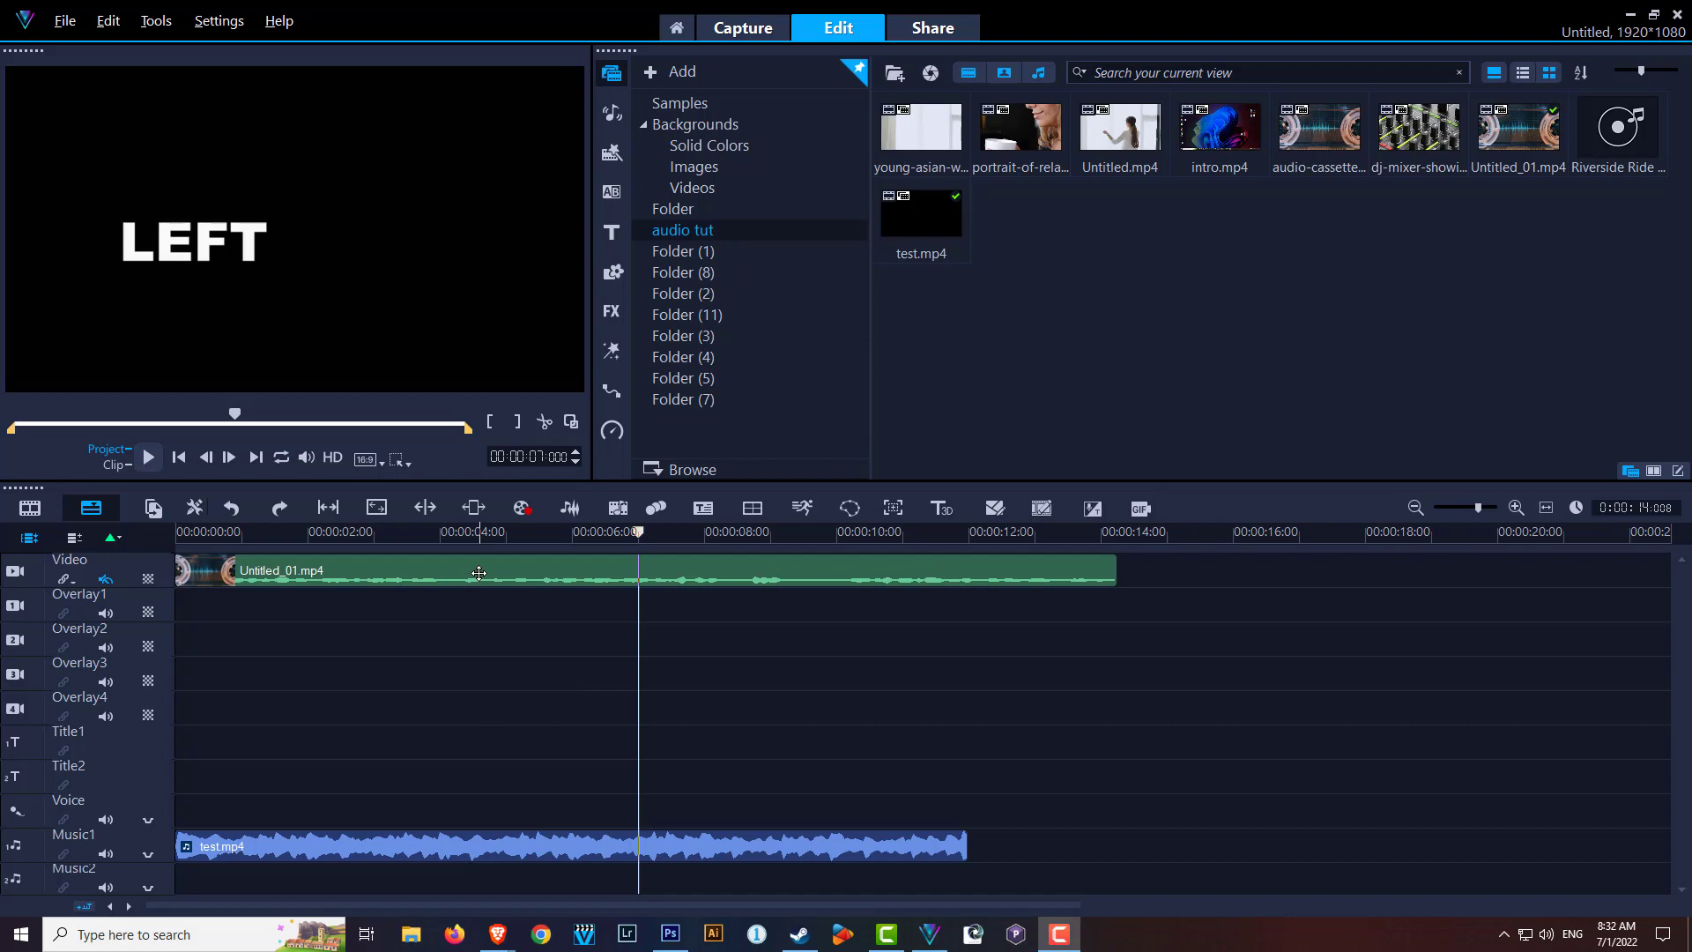
Lower the test.mp4 music clip's speed to 0.81 in Music & Voice
click(511, 782)
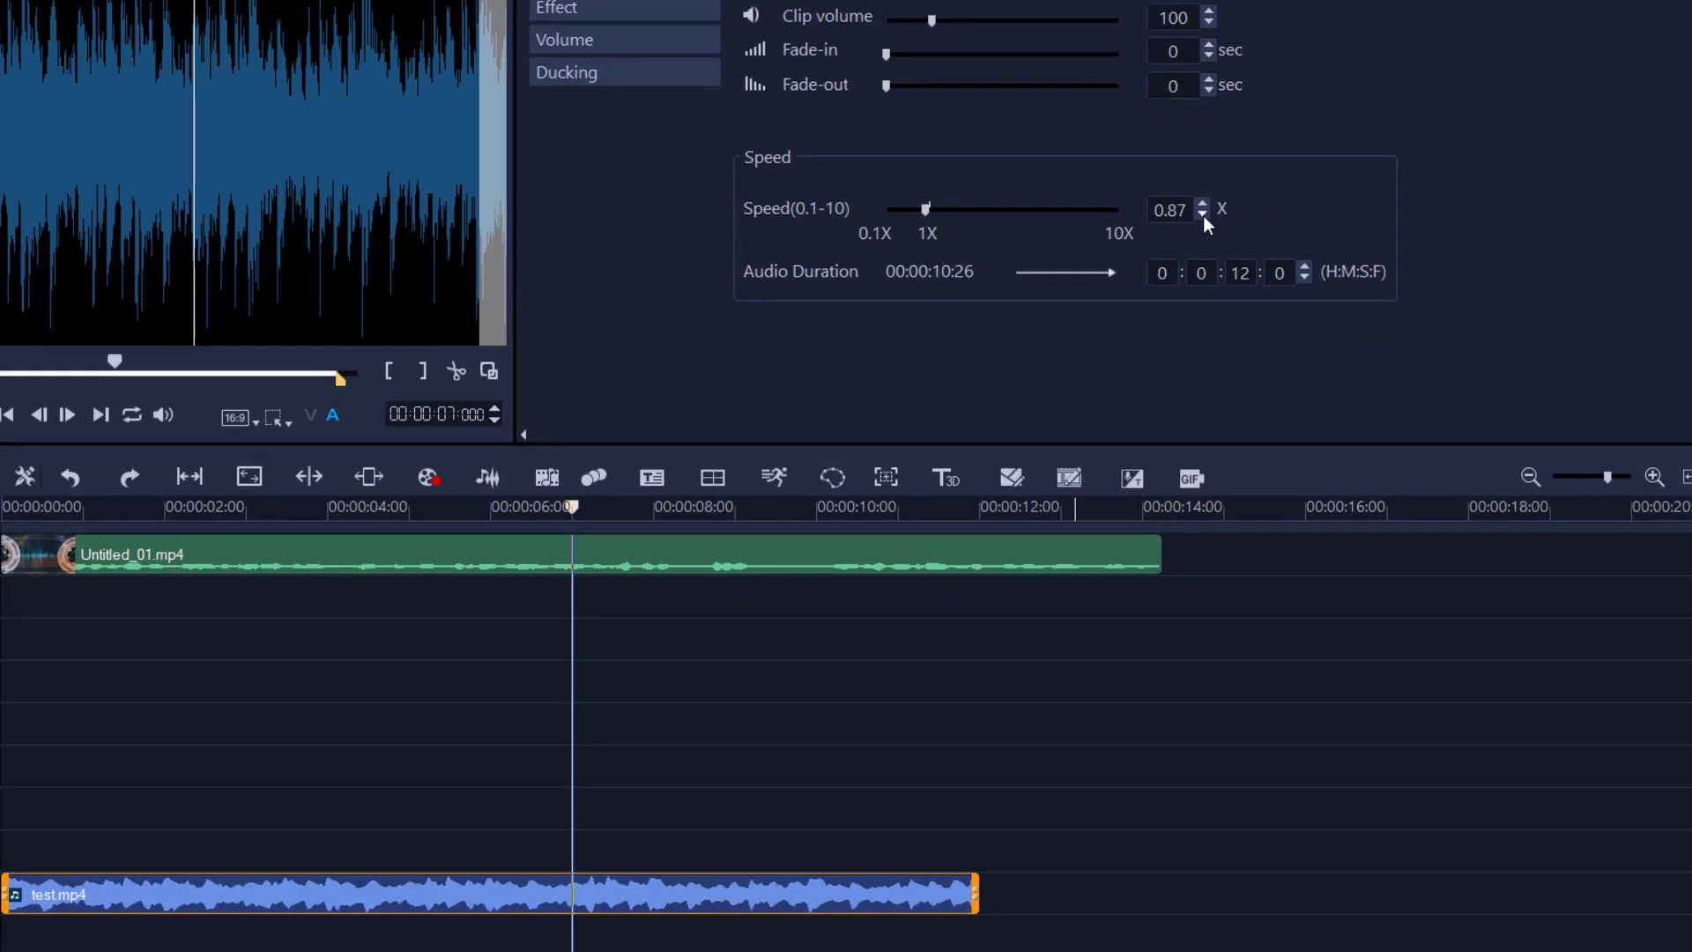
click(1360, 445)
click(1203, 214)
click(1203, 215)
click(1203, 215)
click(1203, 214)
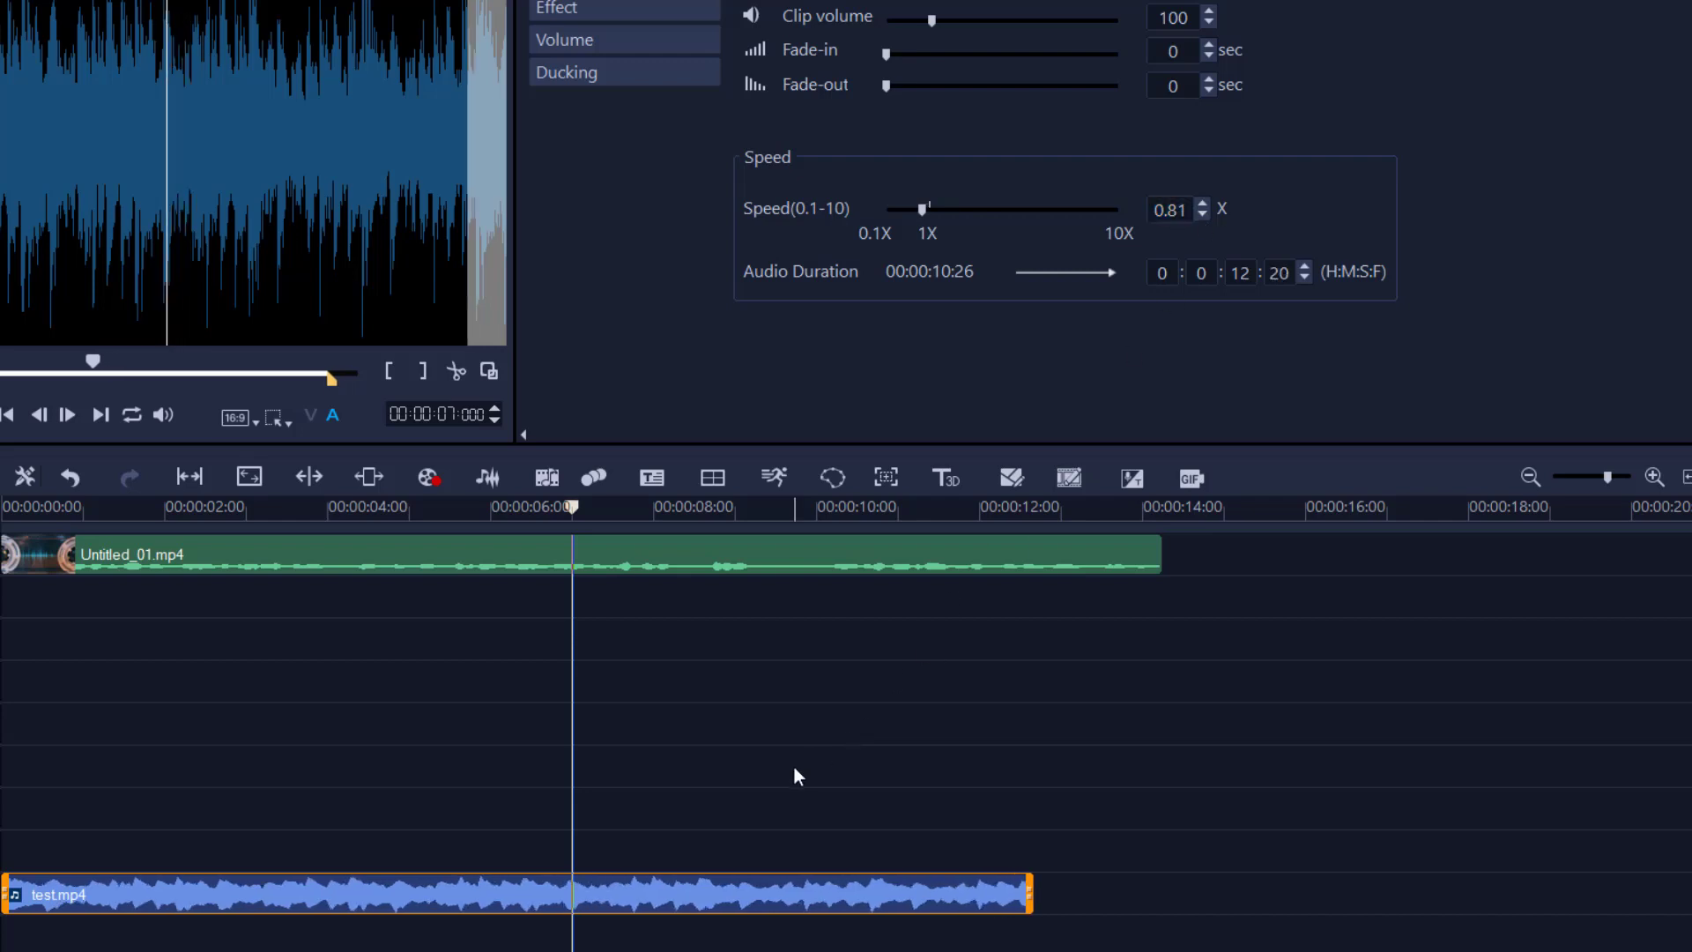
Shift-drag test.mp4's right edge to stretch it to about 13 seconds
click(795, 767)
click(843, 898)
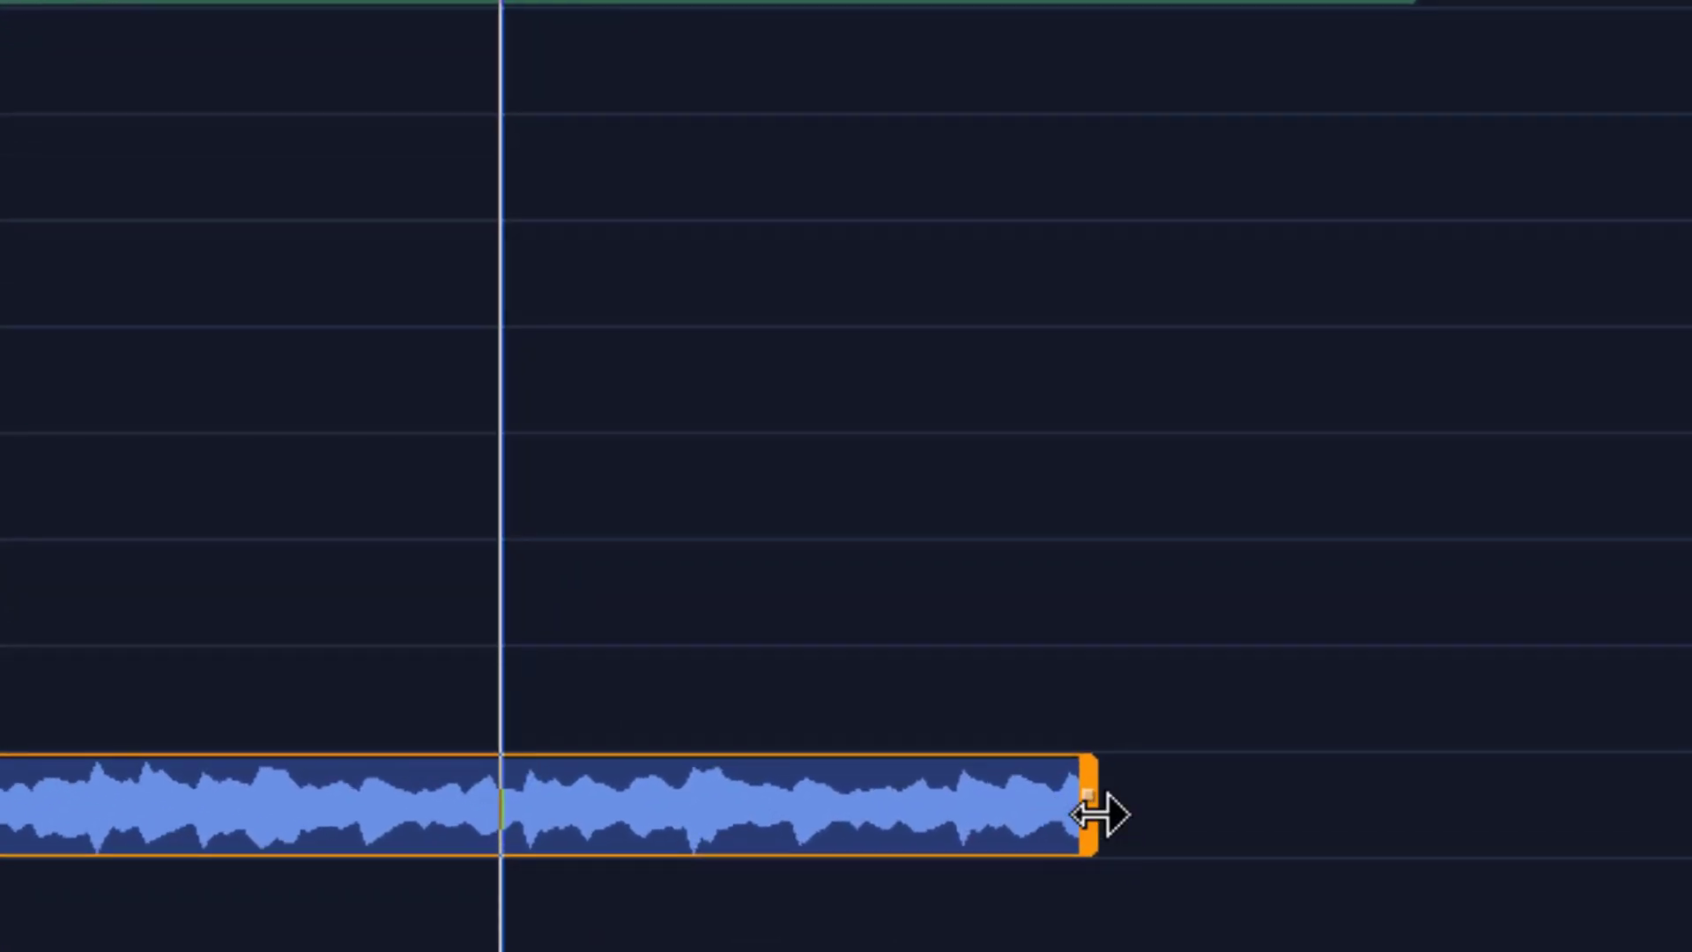
drag(1098, 808, 1435, 801)
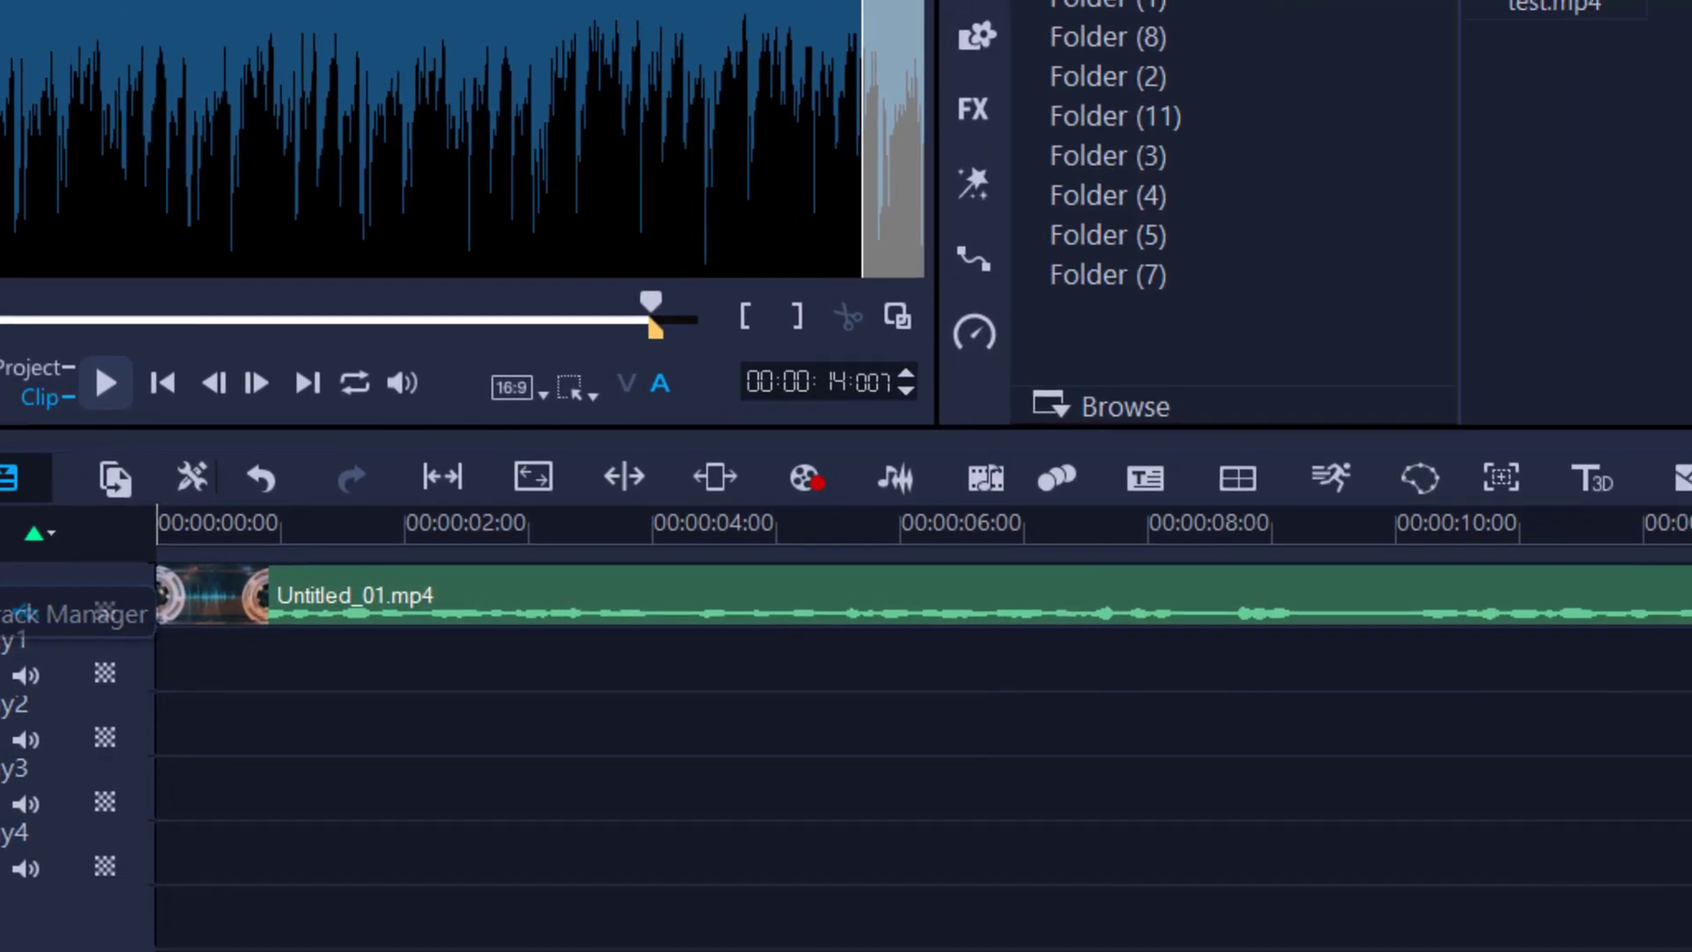
click(127, 518)
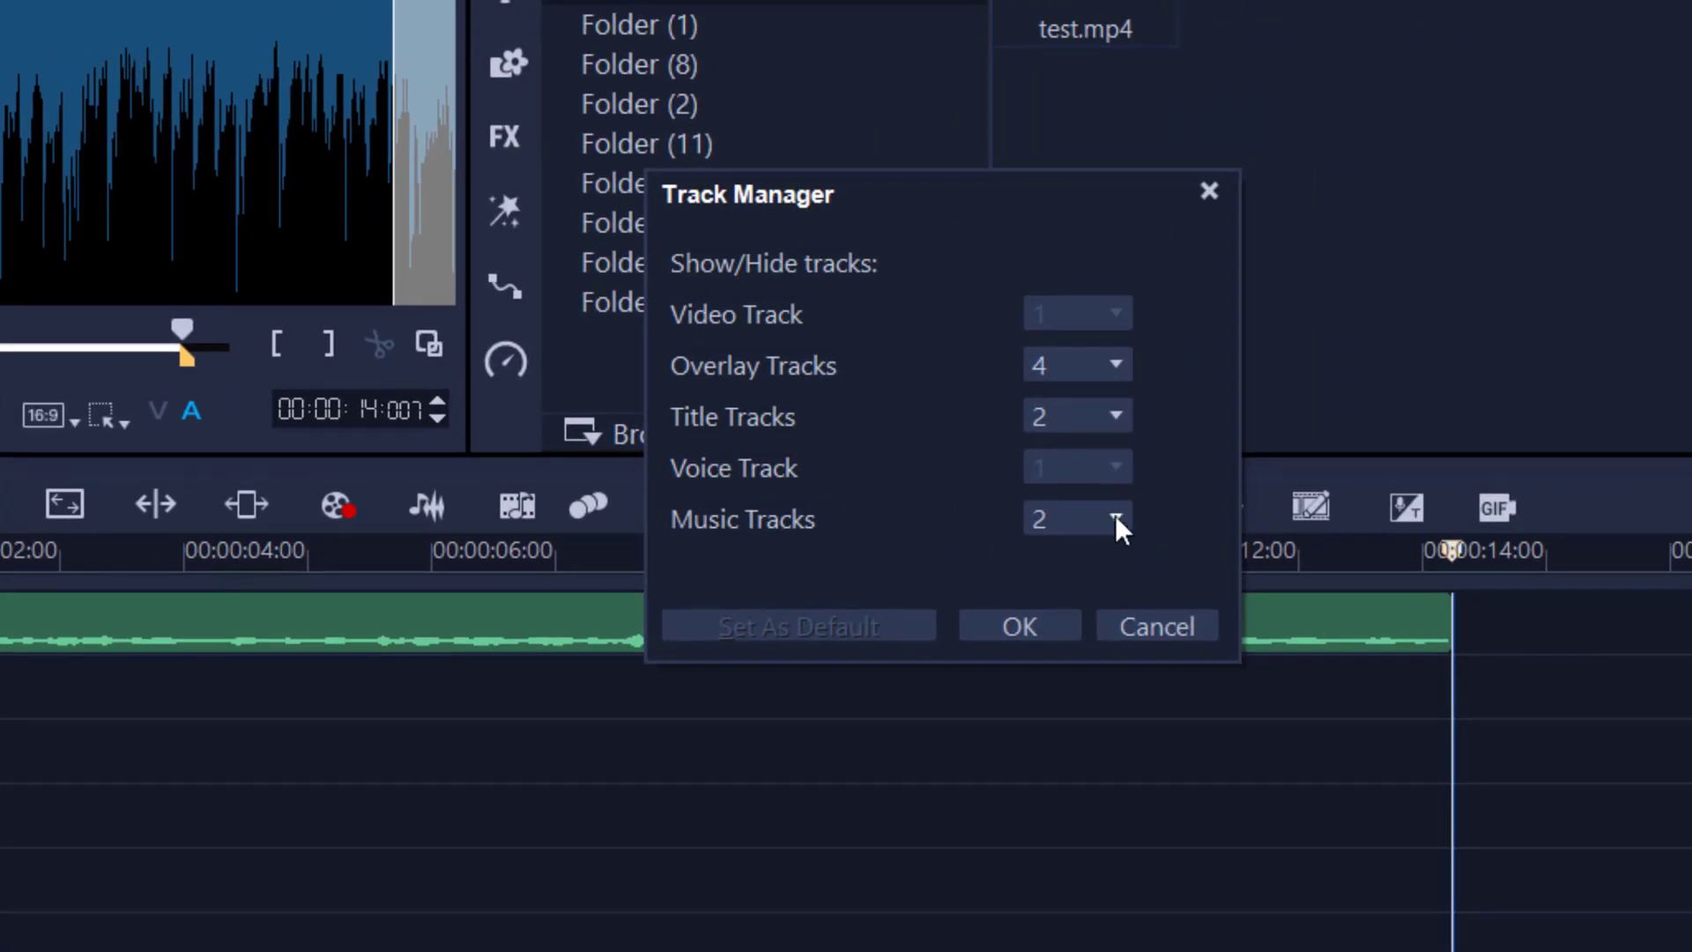
Keep two music tracks in Track Manager and drag test.mp4 off the Music1 track
click(1114, 517)
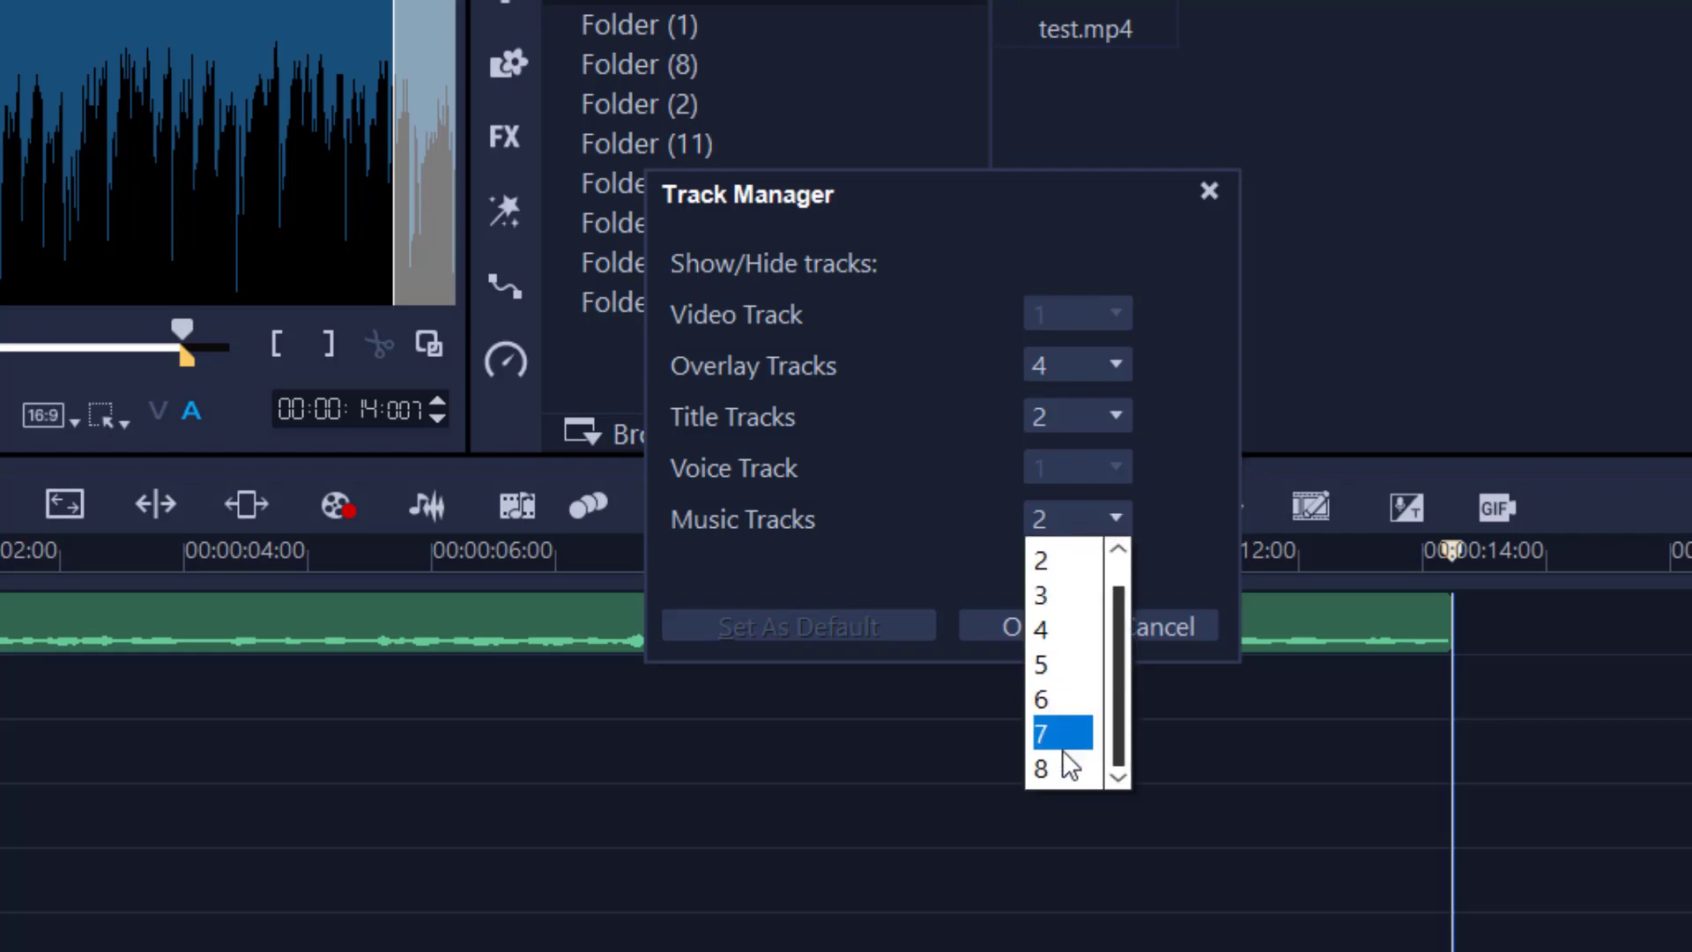
click(796, 799)
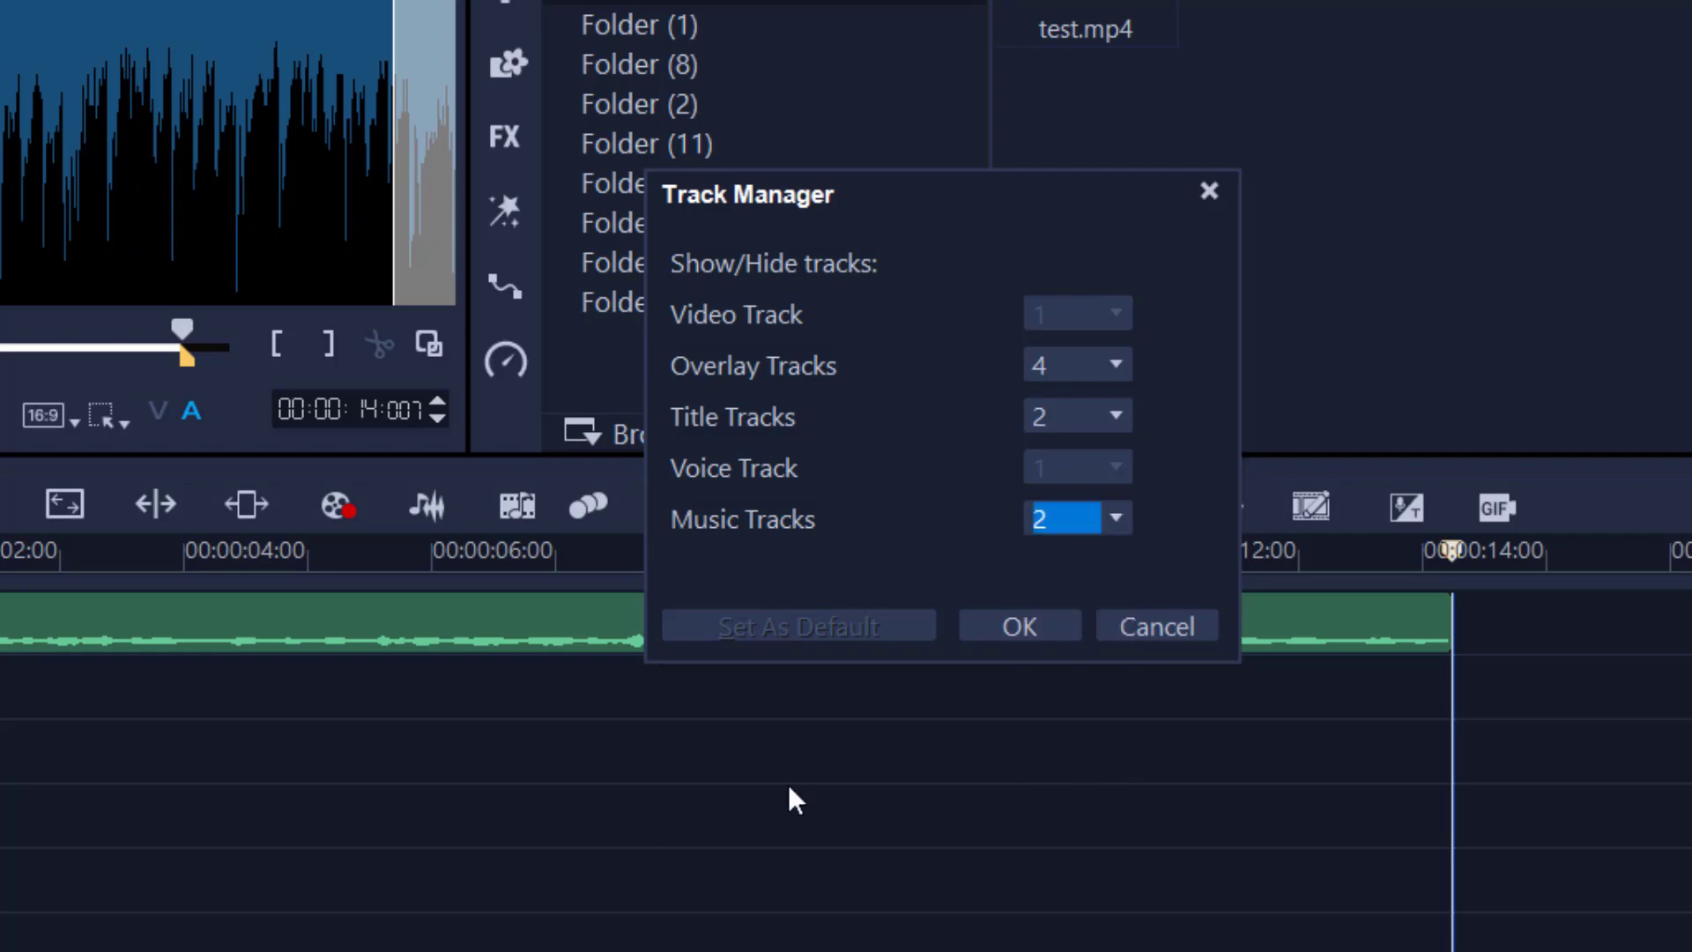
click(989, 633)
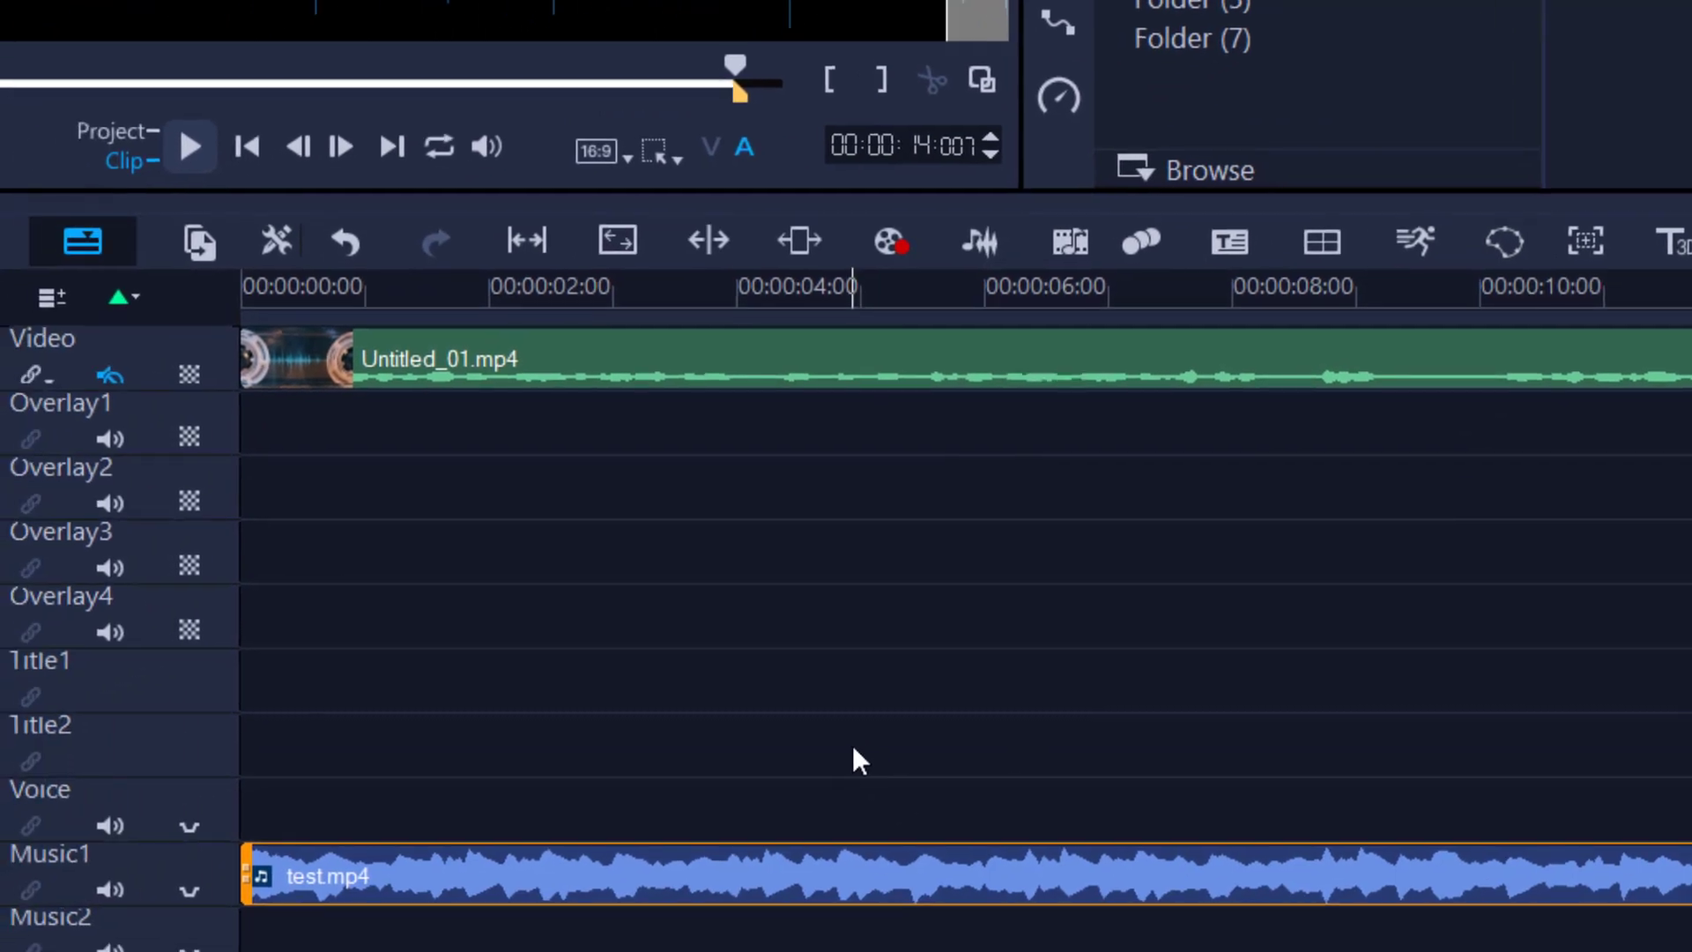
drag(750, 876, 753, 823)
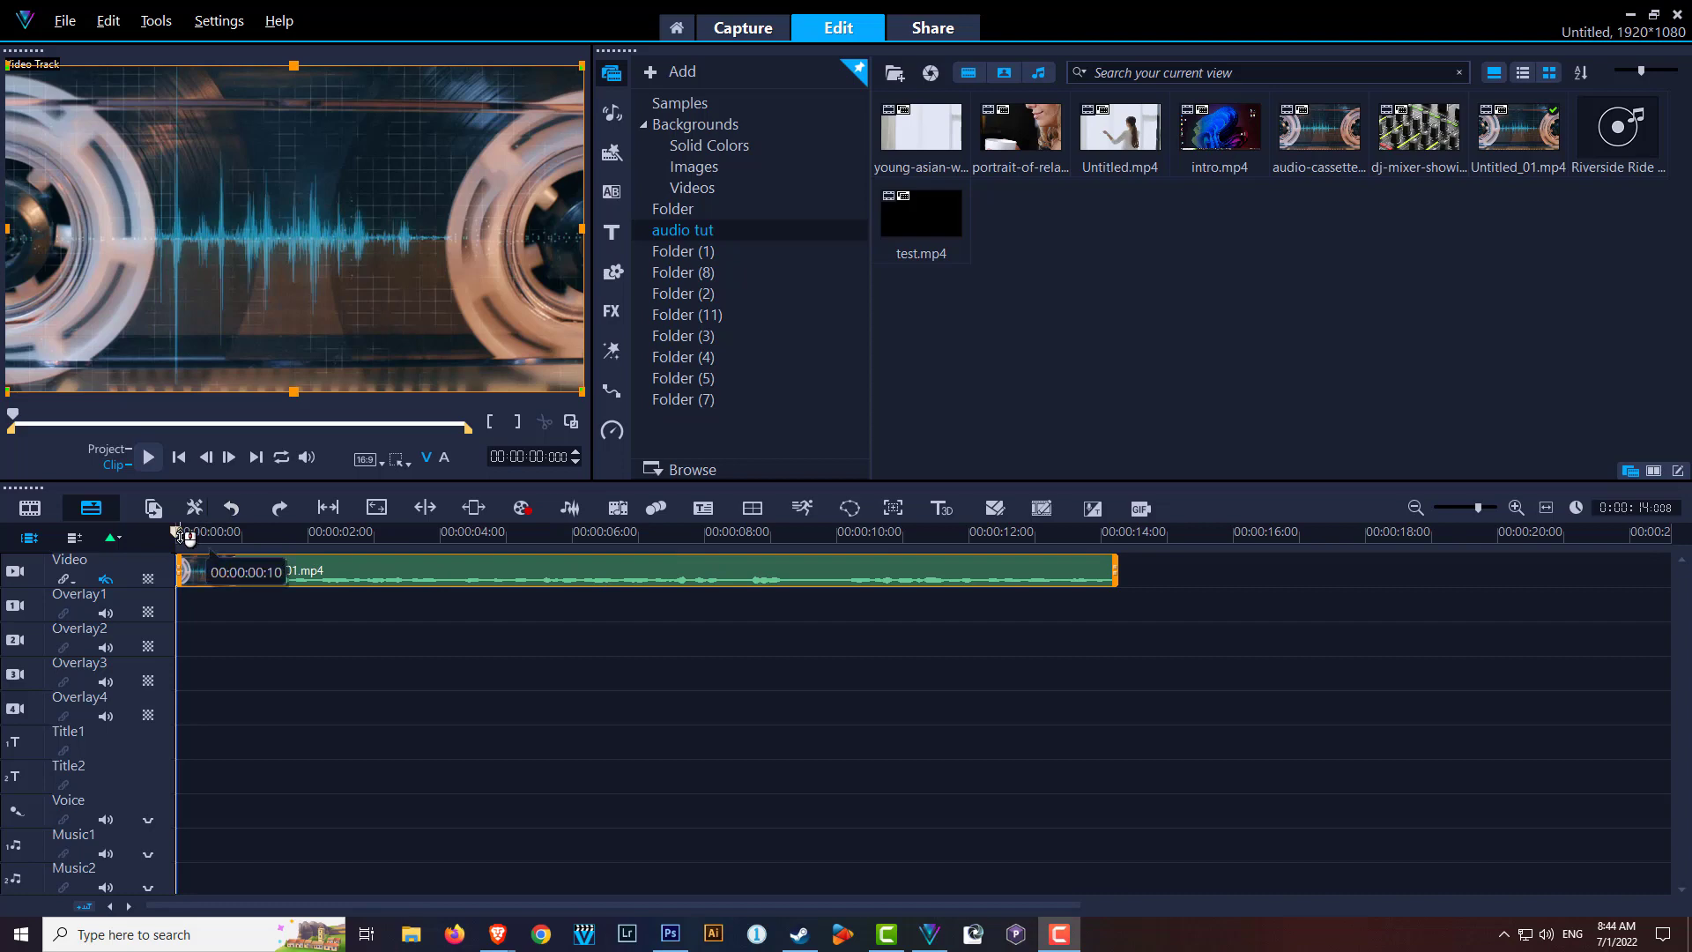
drag(212, 532, 598, 577)
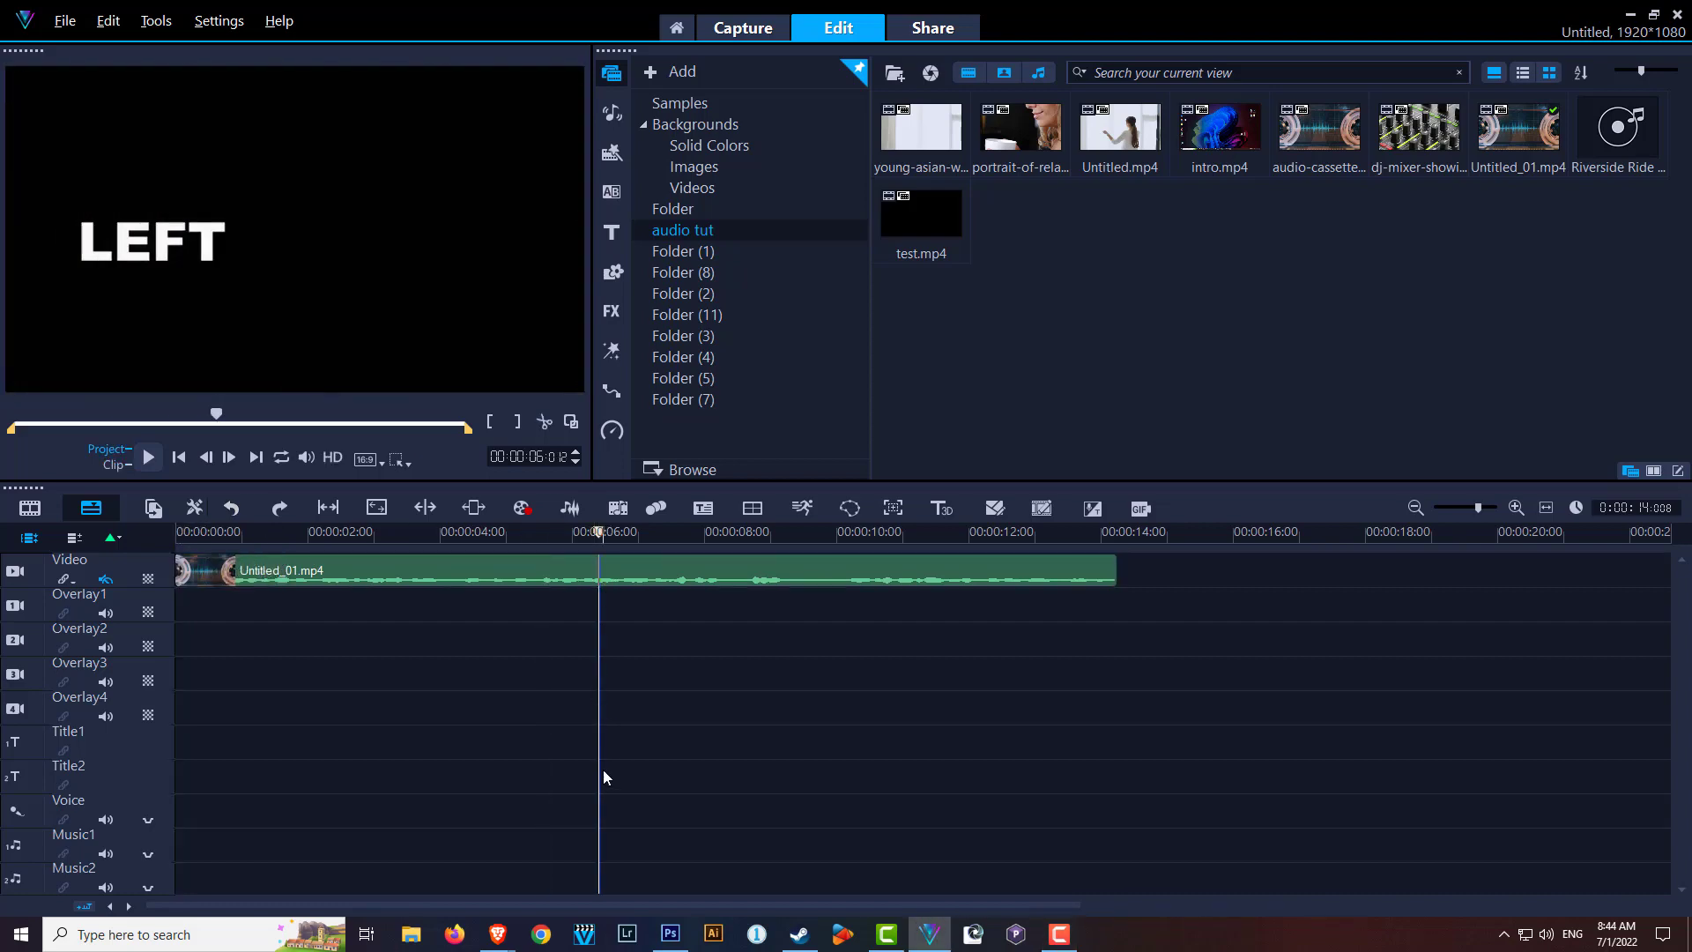
drag(605, 527, 127, 547)
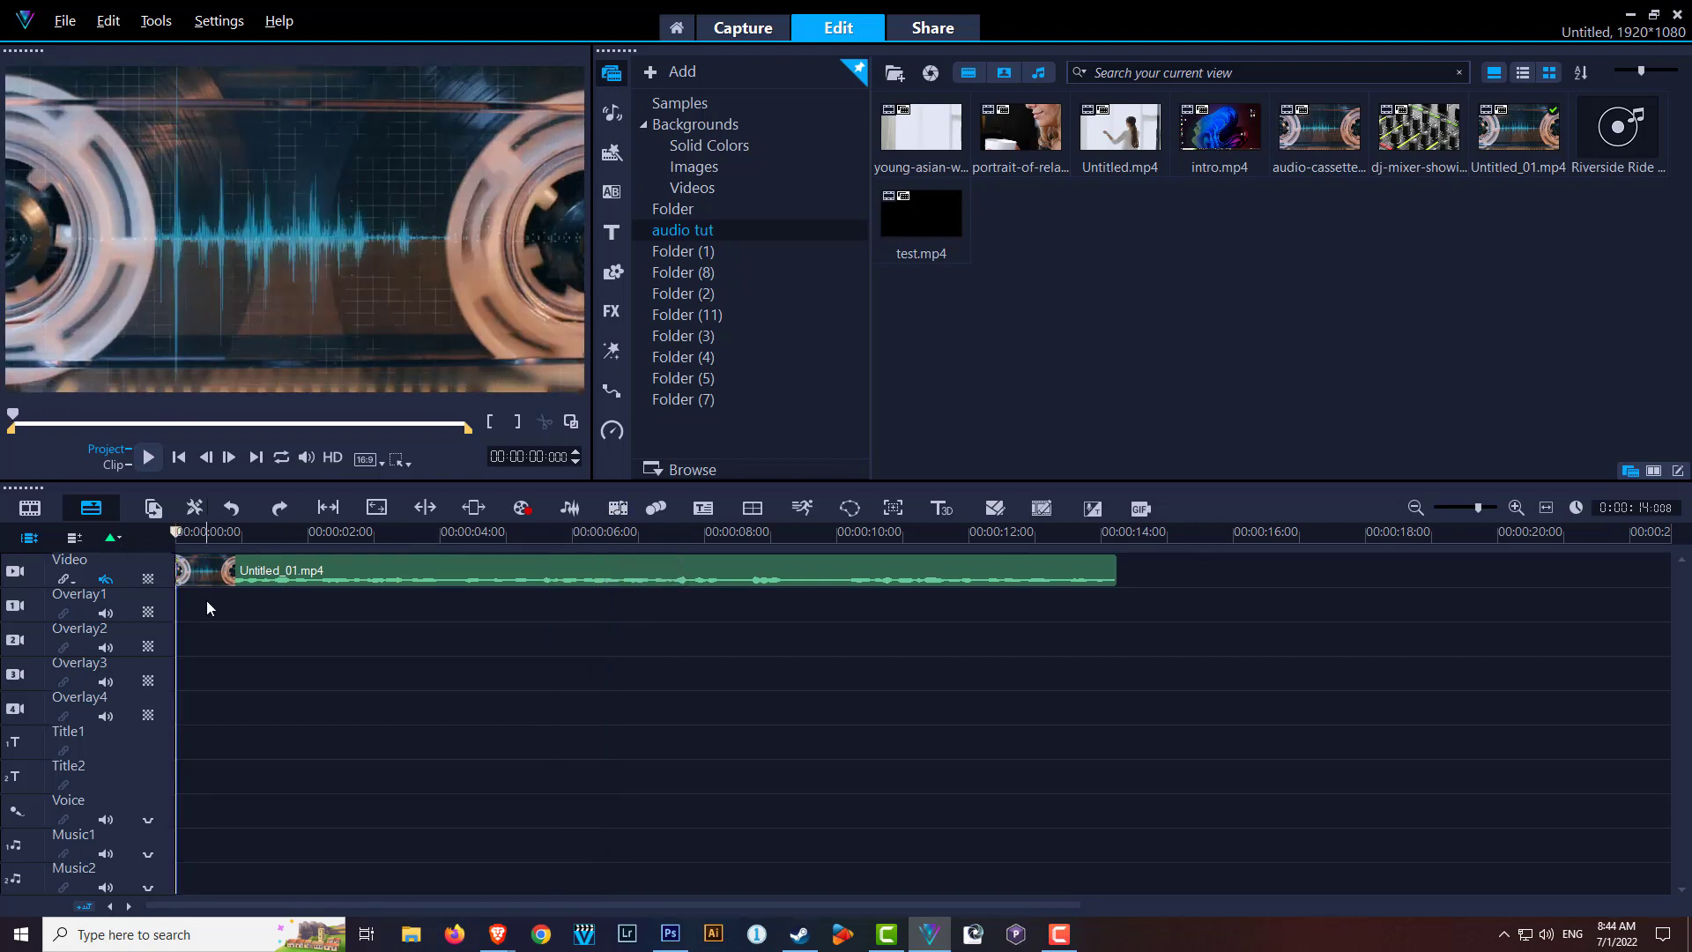
click(327, 571)
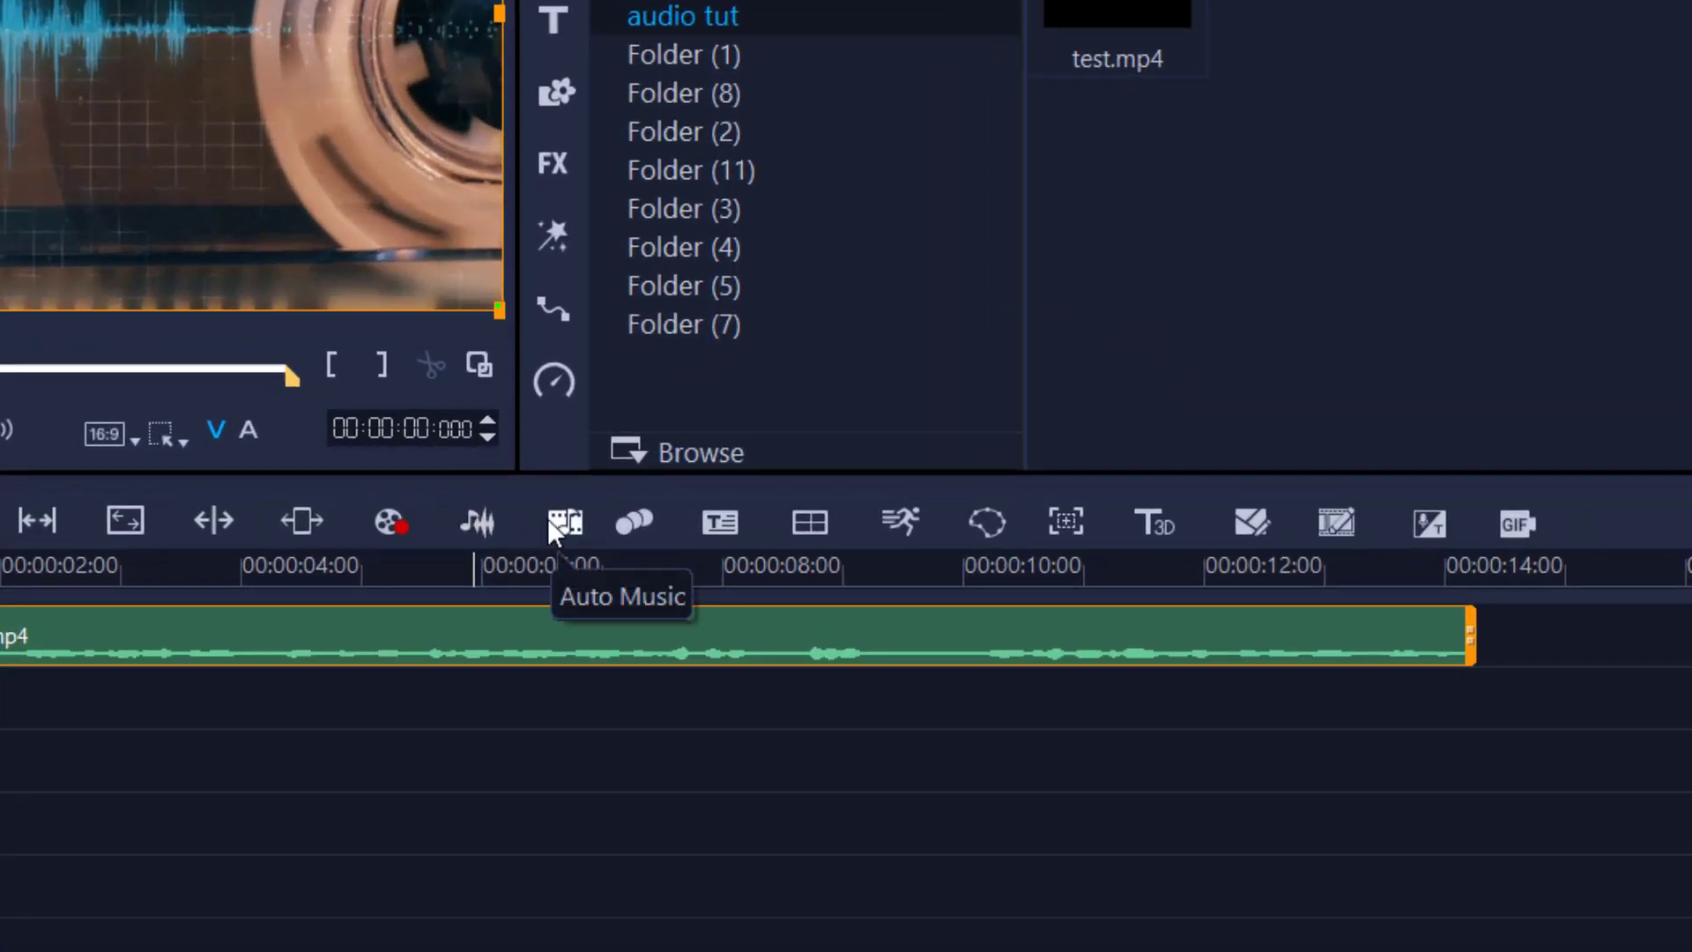
Choose the Electronica song City Night Groove, Private Party version, in Auto Music
click(548, 519)
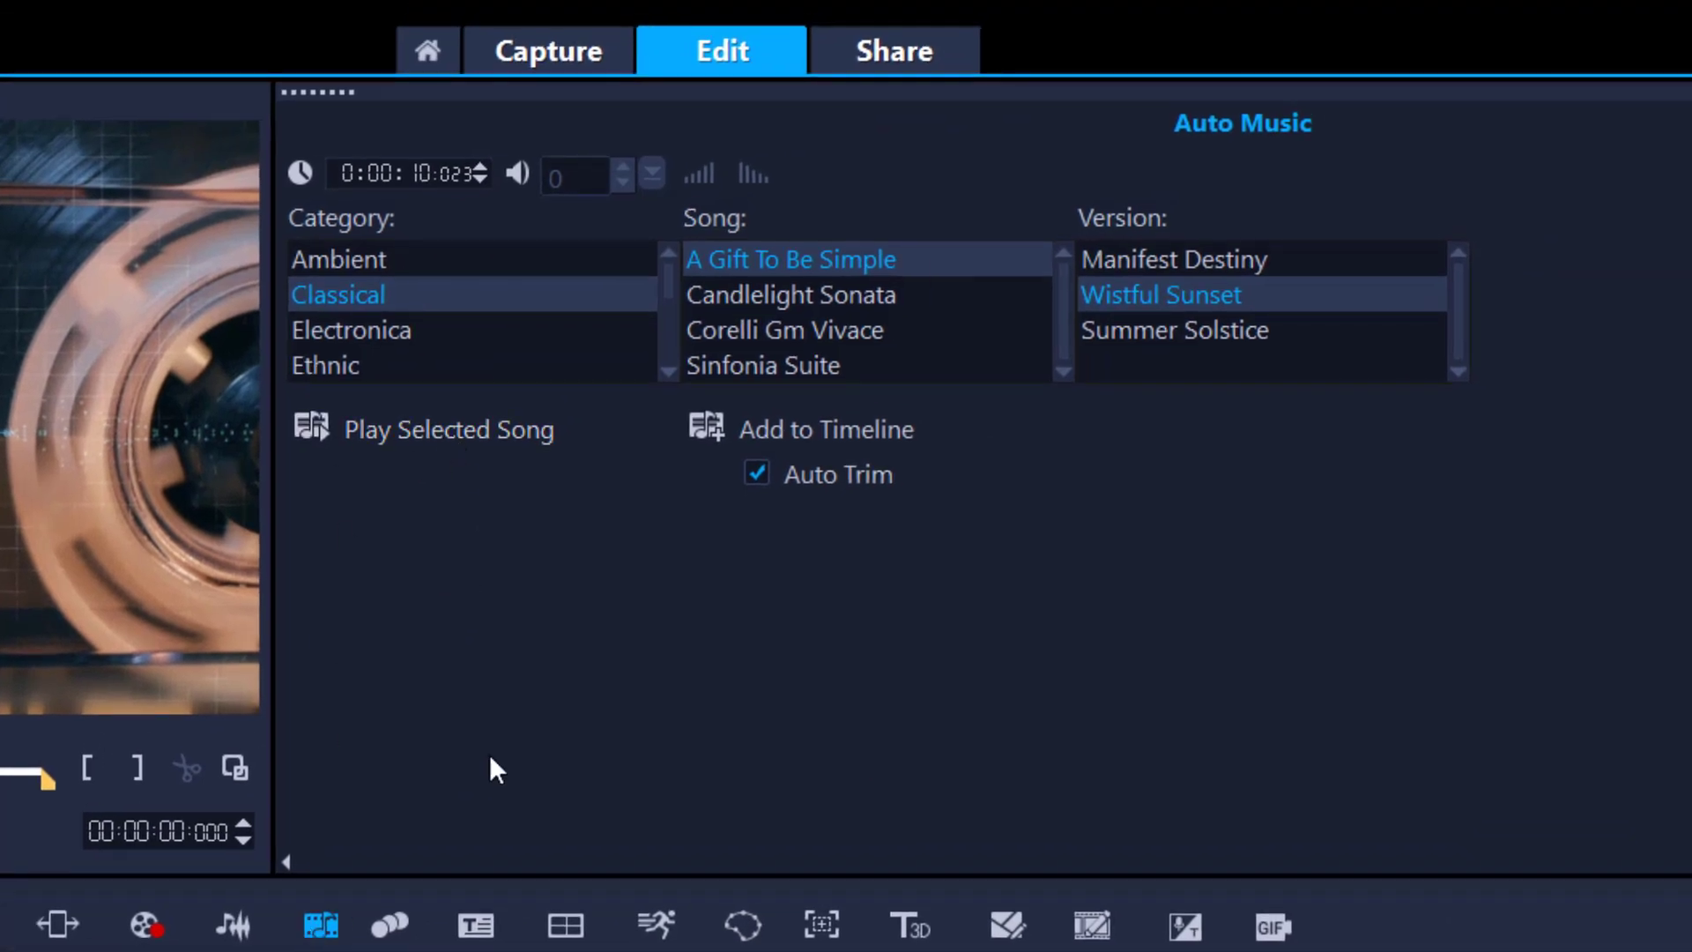
click(370, 332)
click(791, 262)
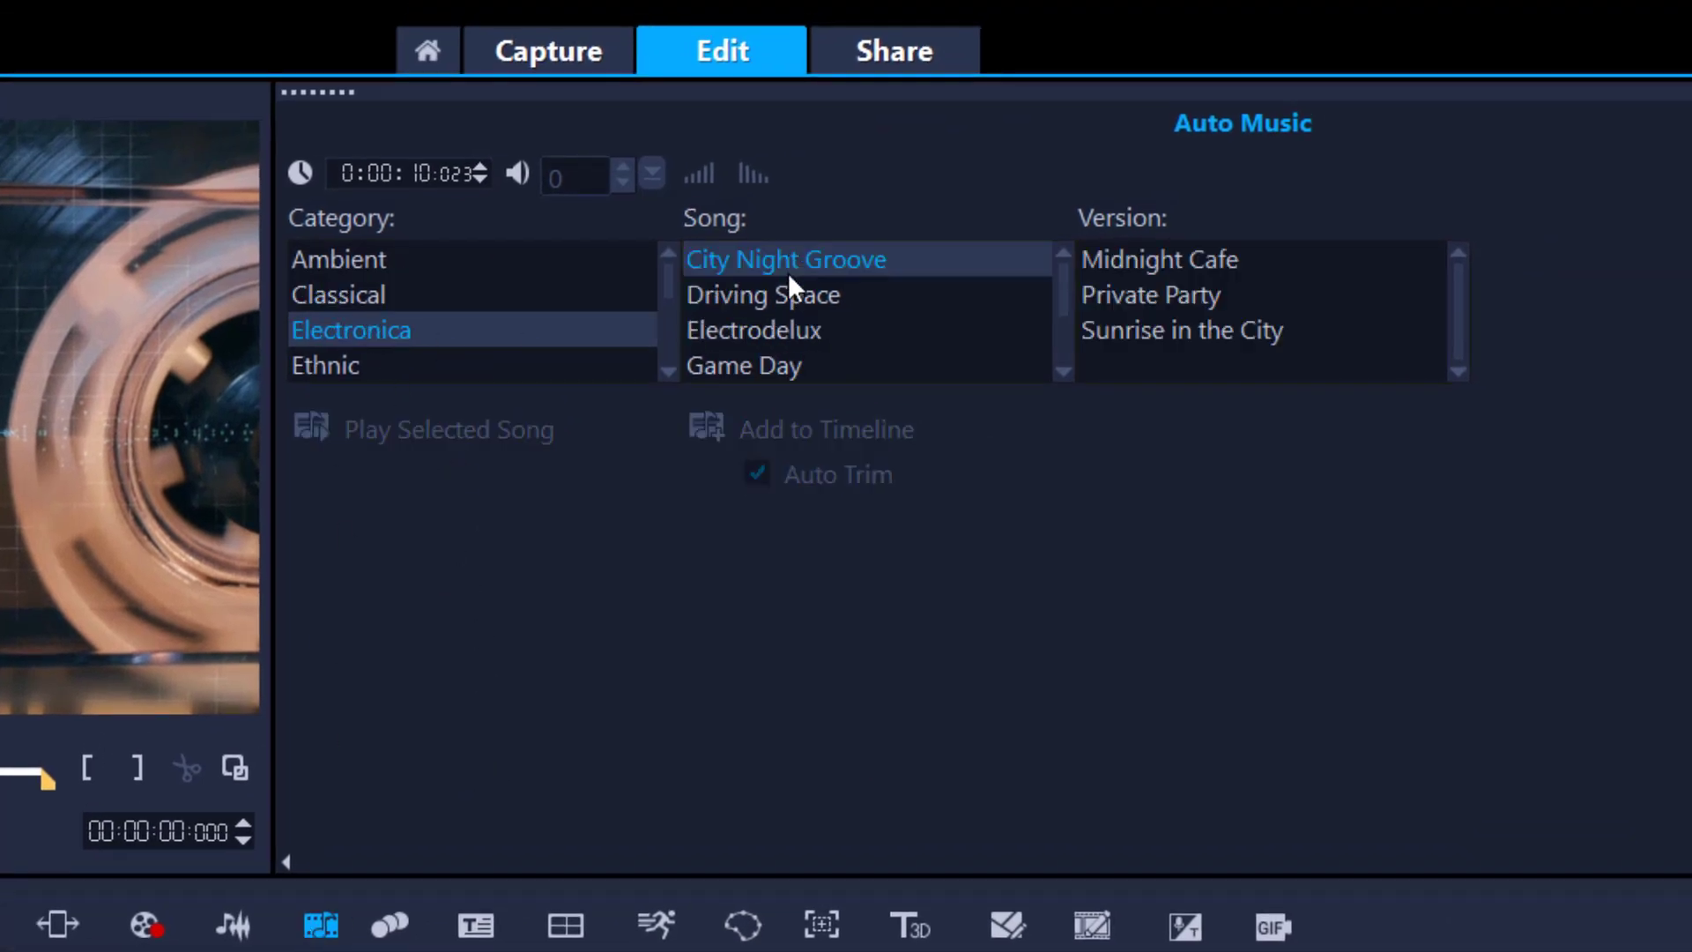
click(1135, 306)
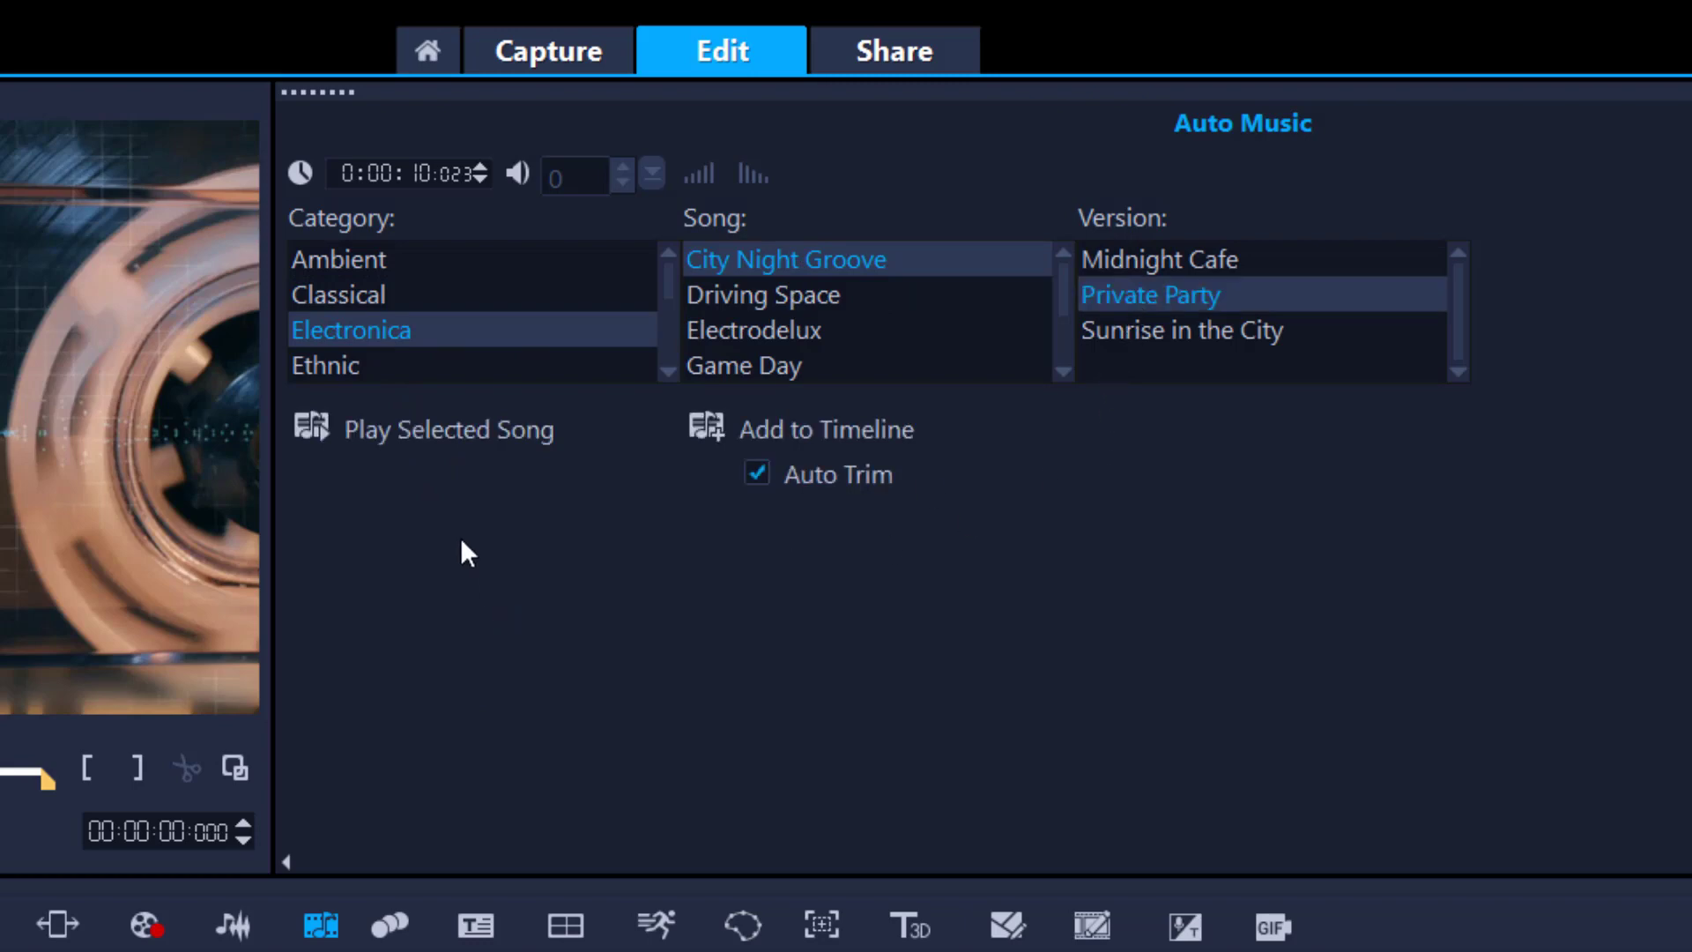
Preview the song, then add it to the Music1 track and return to the library
click(398, 426)
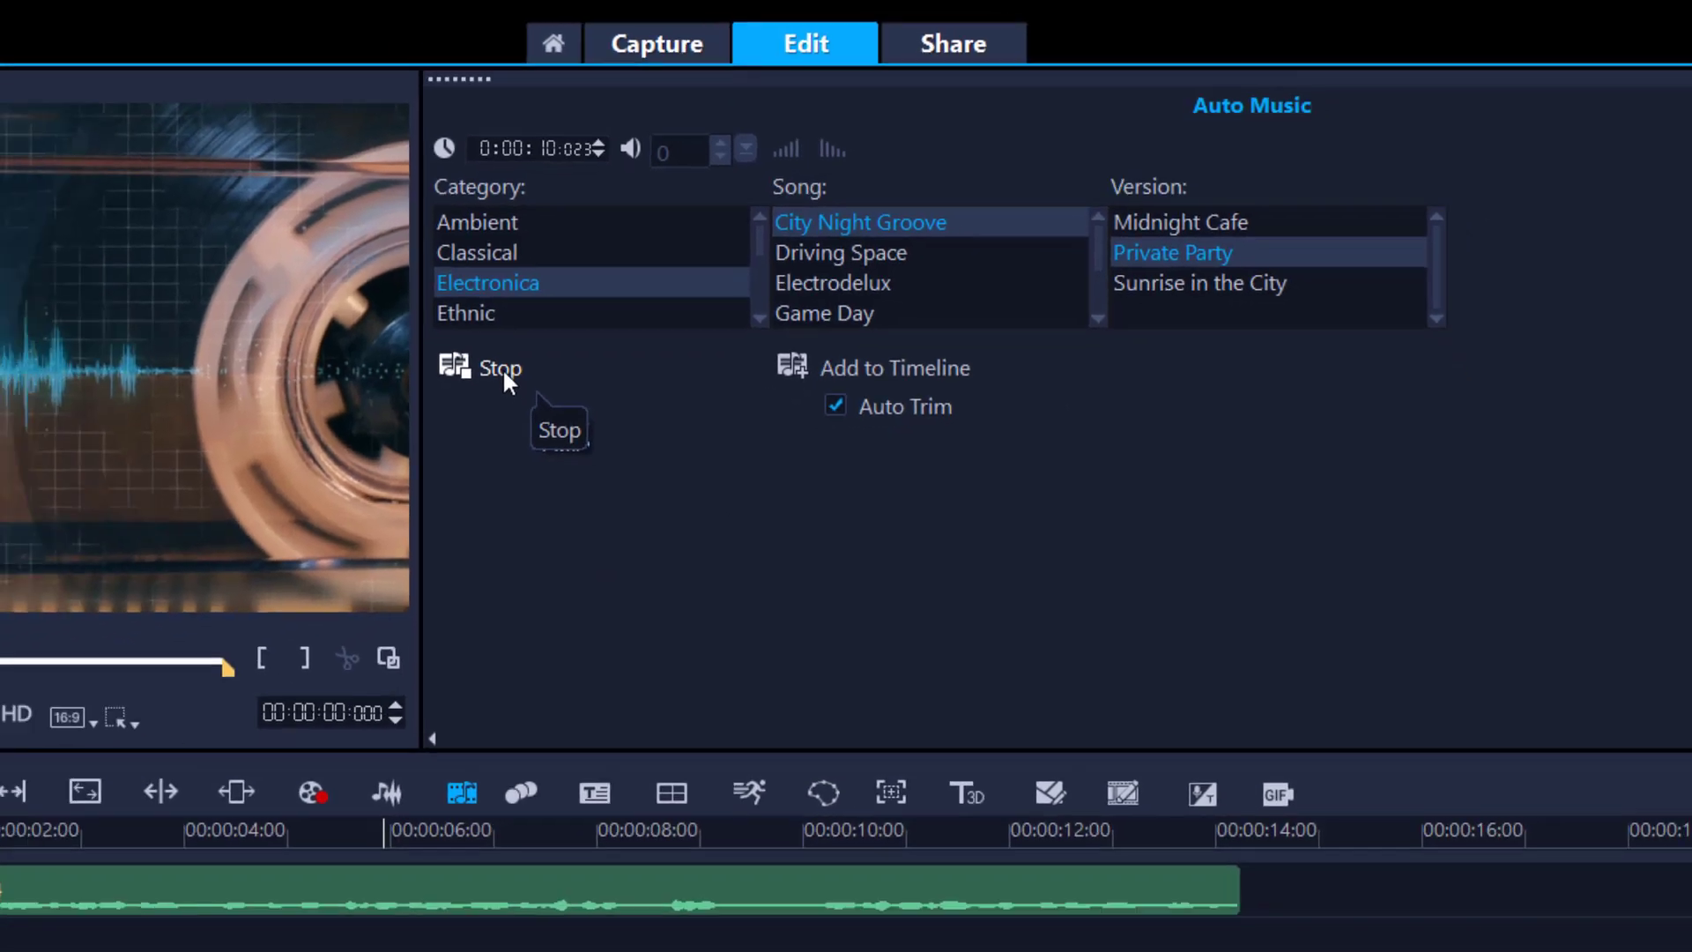
click(500, 368)
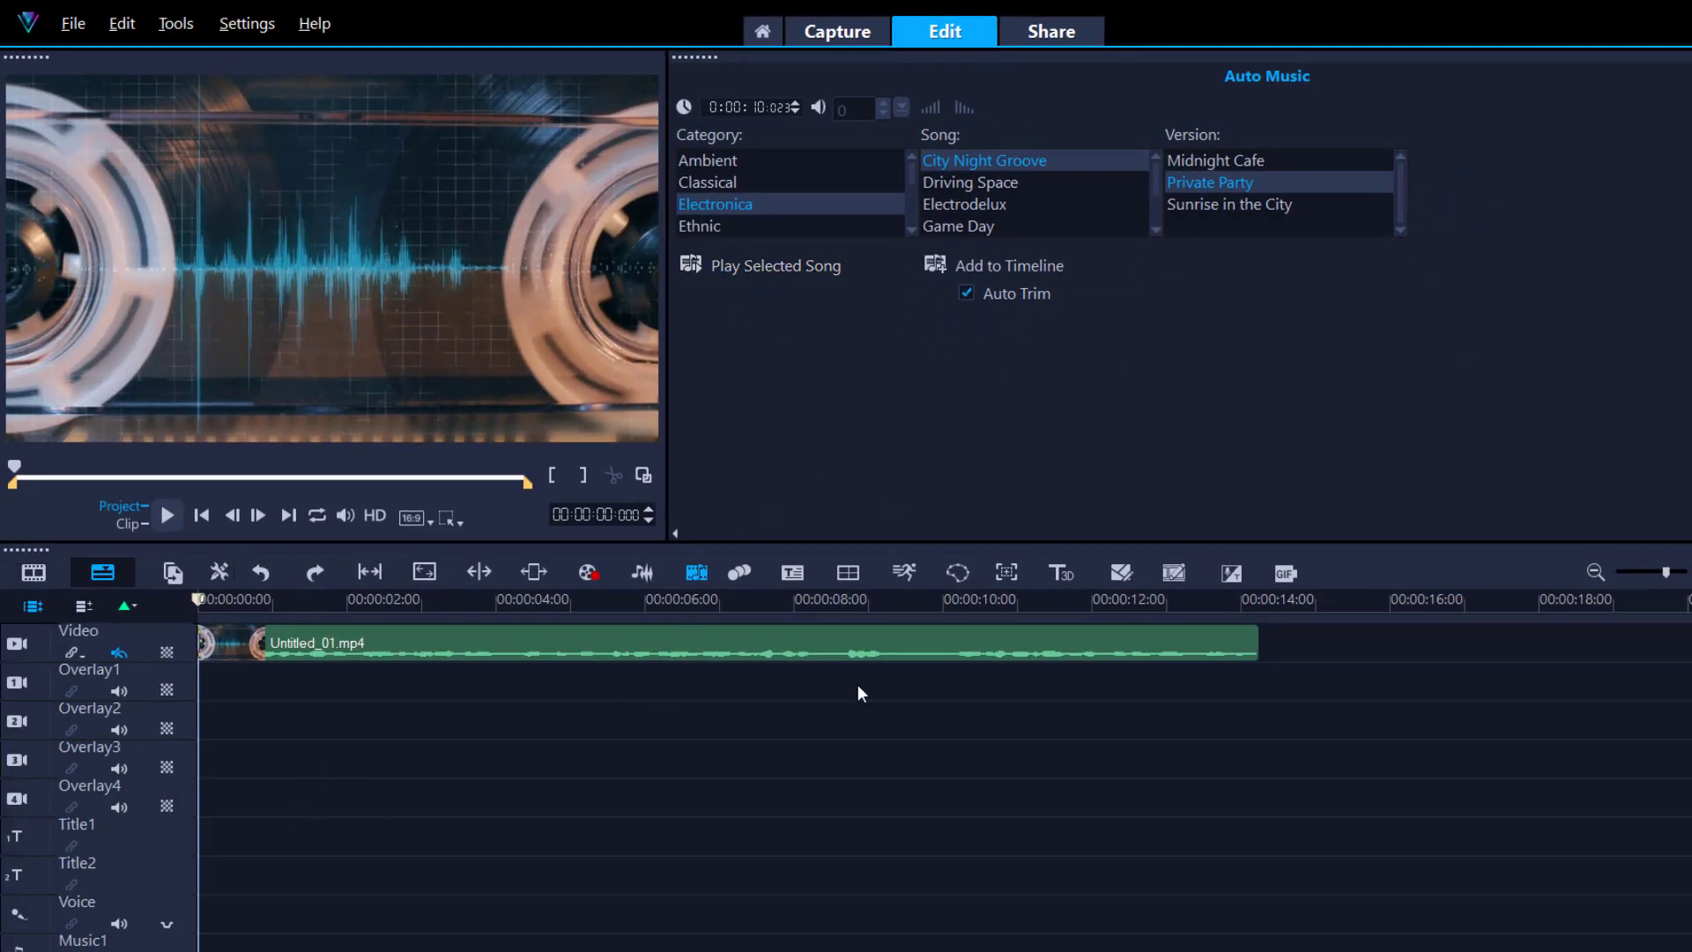
click(993, 267)
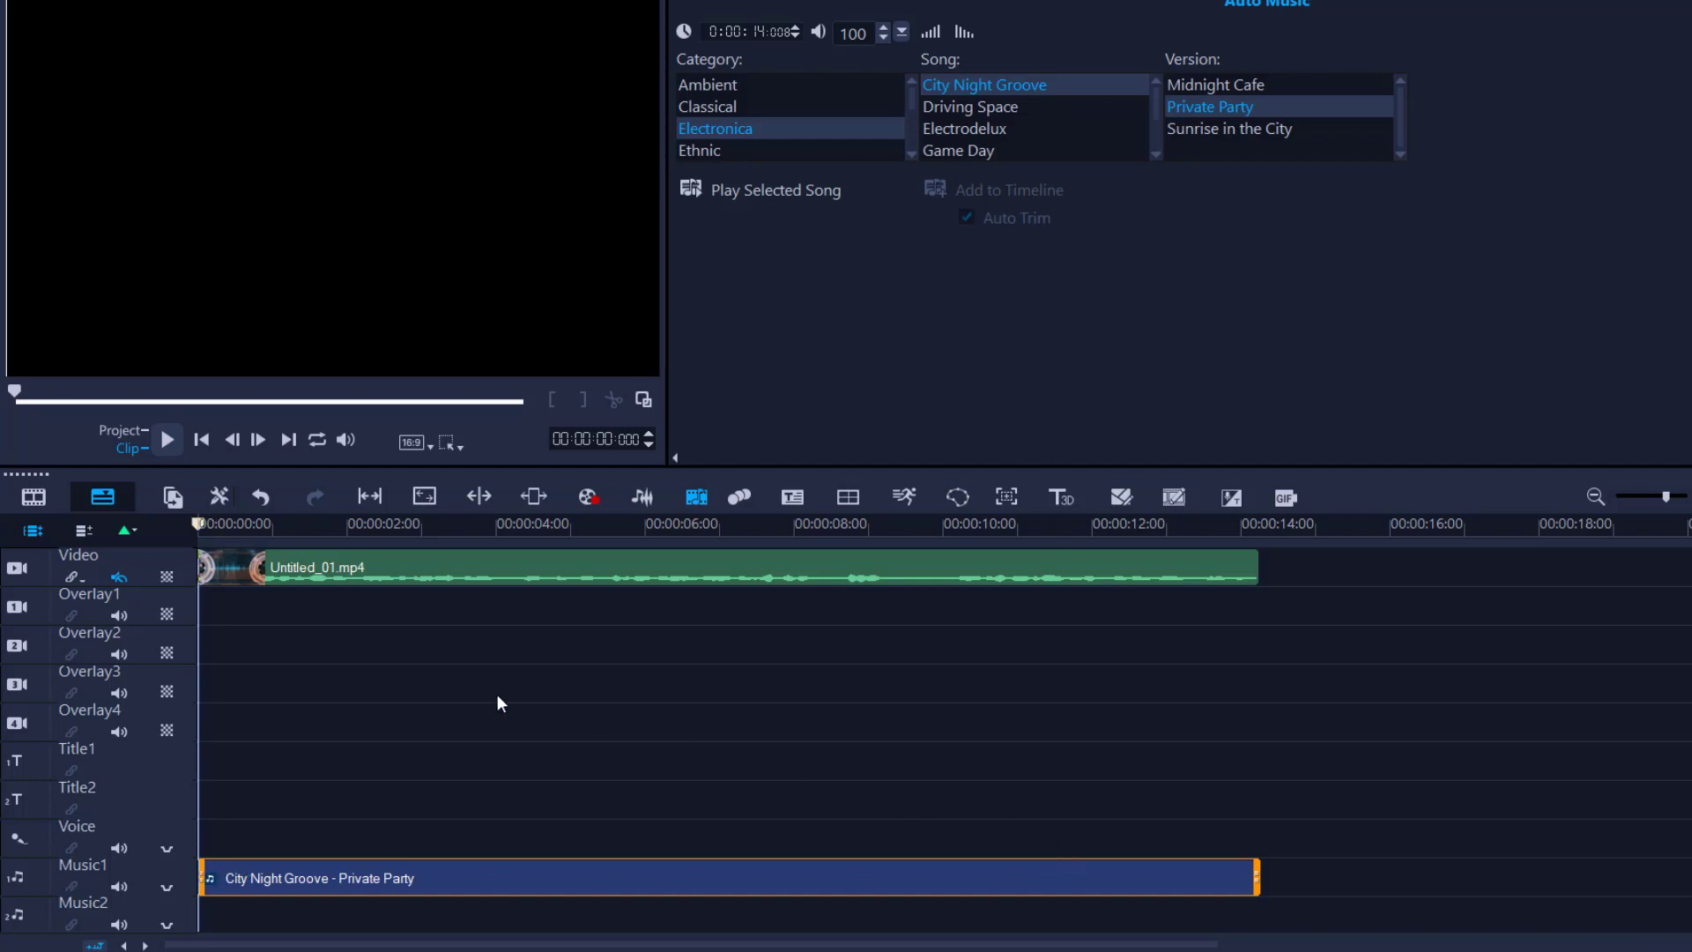
click(895, 707)
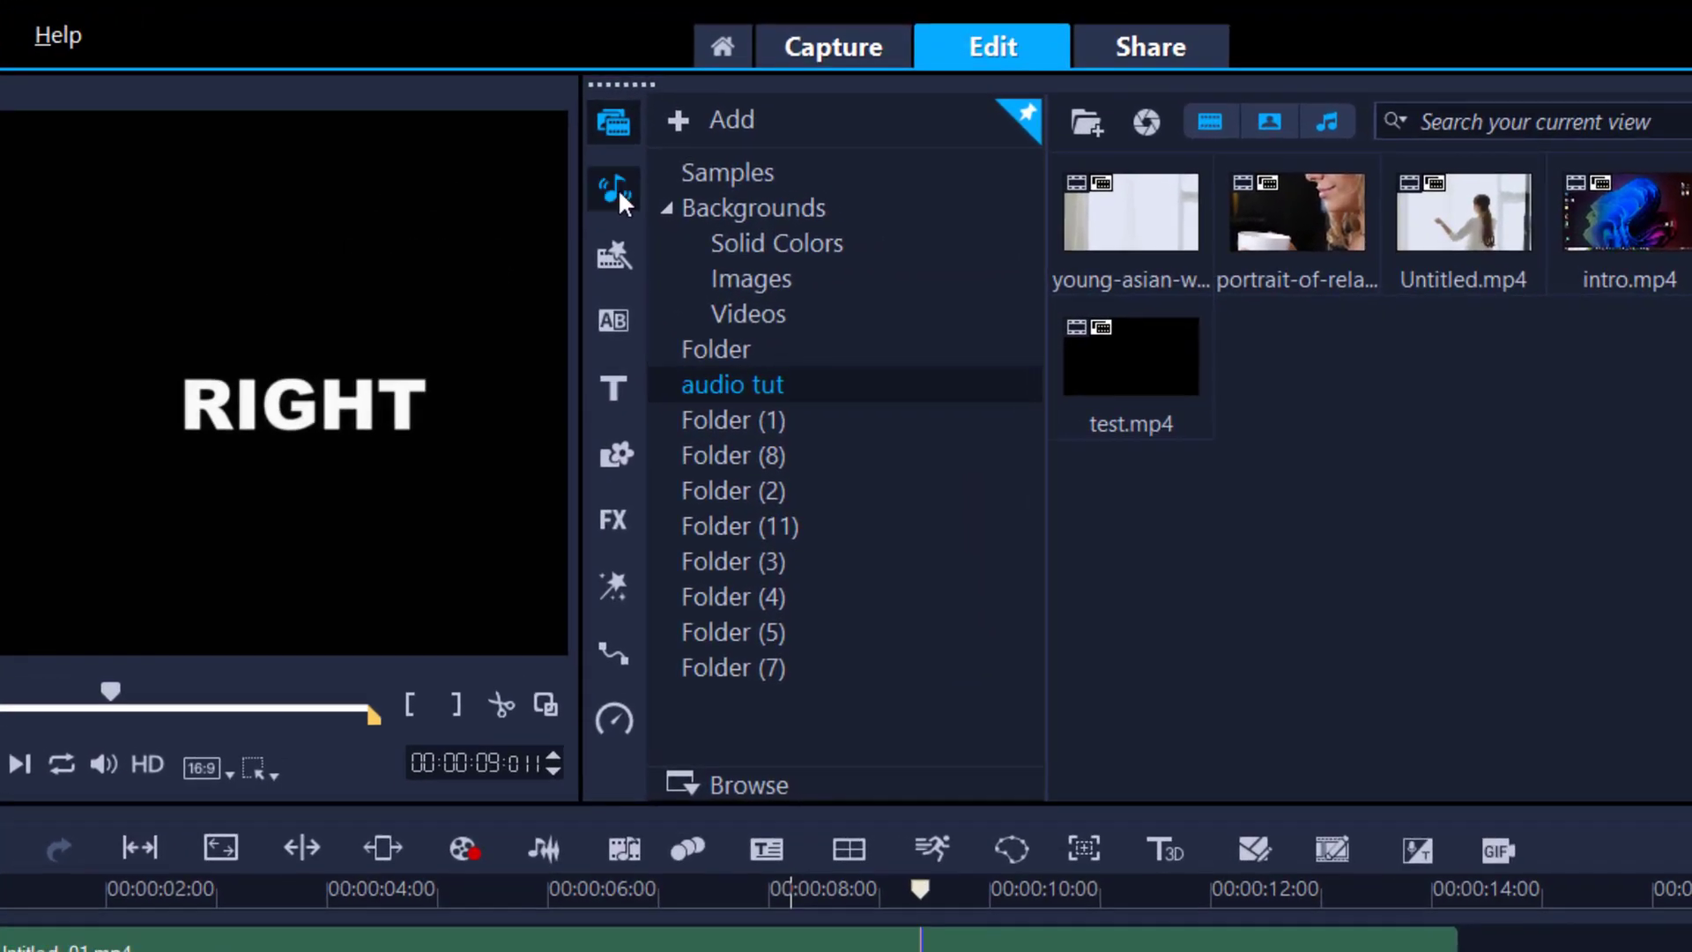
Browse the Sound Effects and Triple Scoop Music folders in the audio library
click(617, 189)
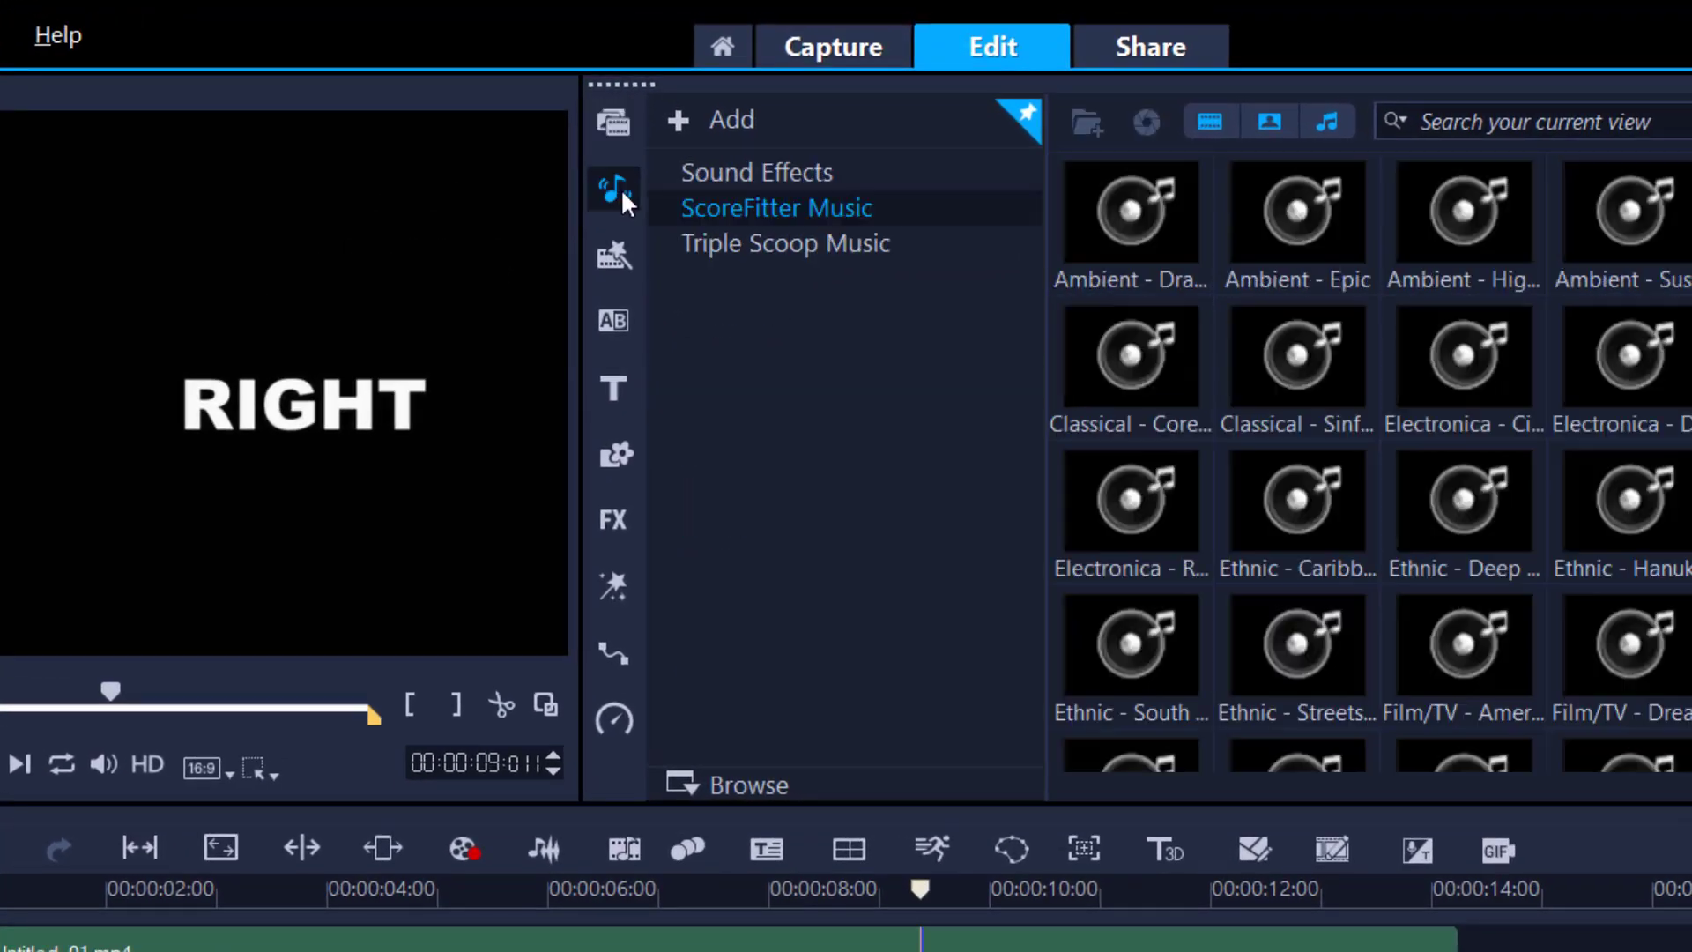
click(717, 174)
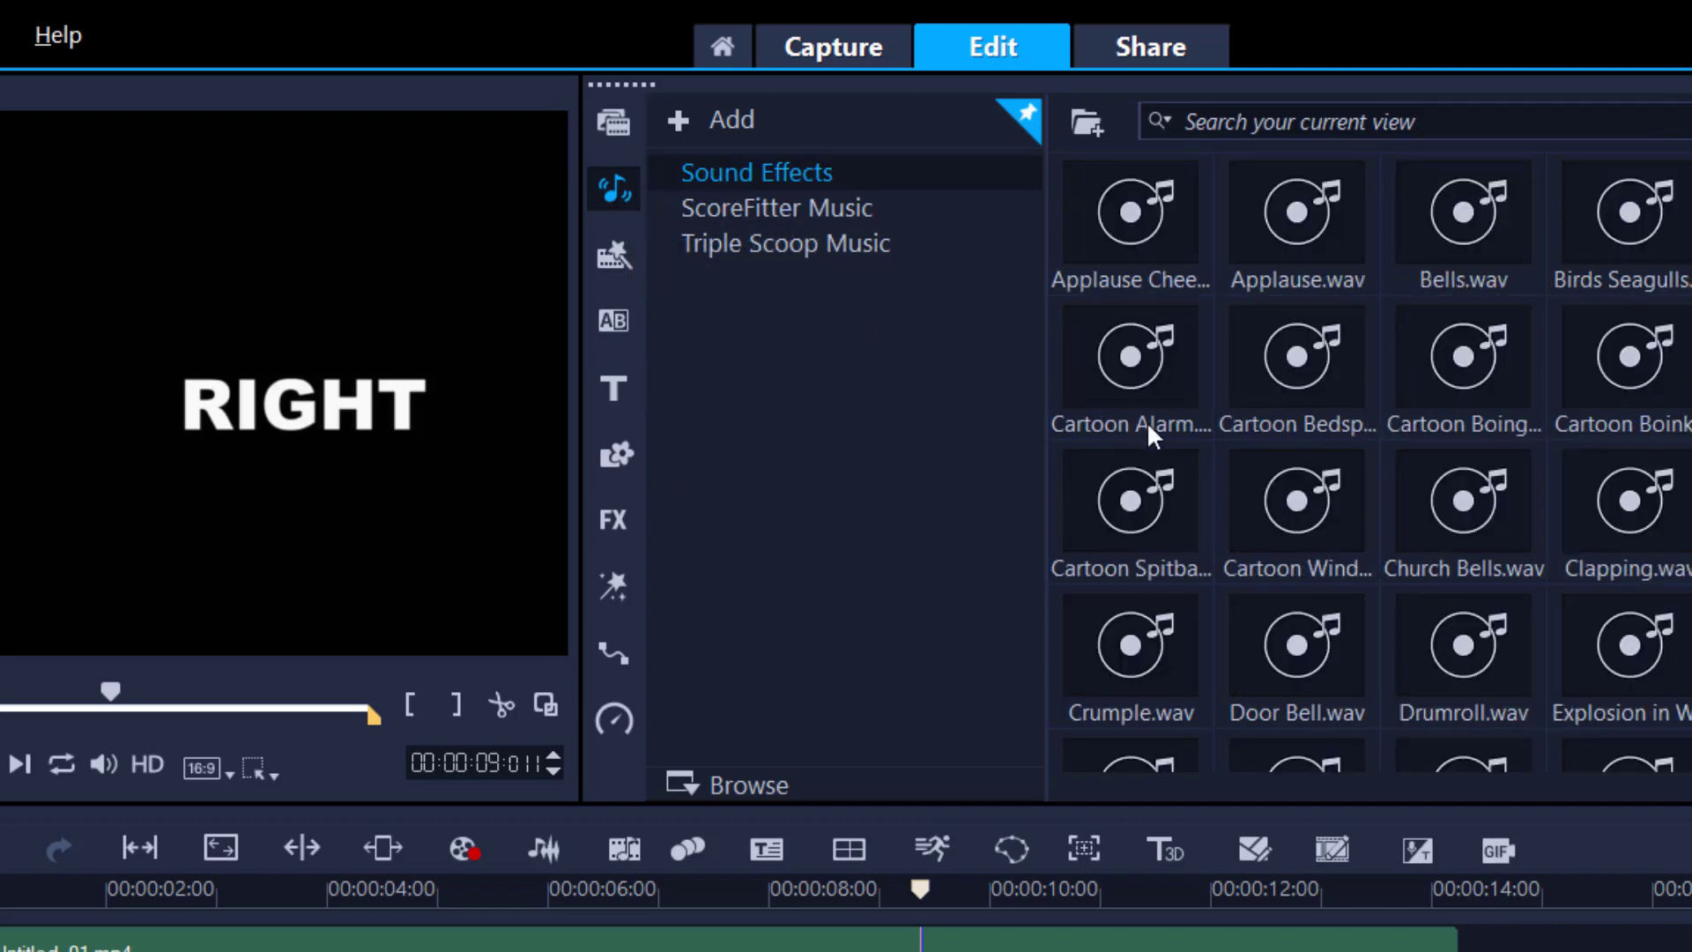
mouse_move(1146, 422)
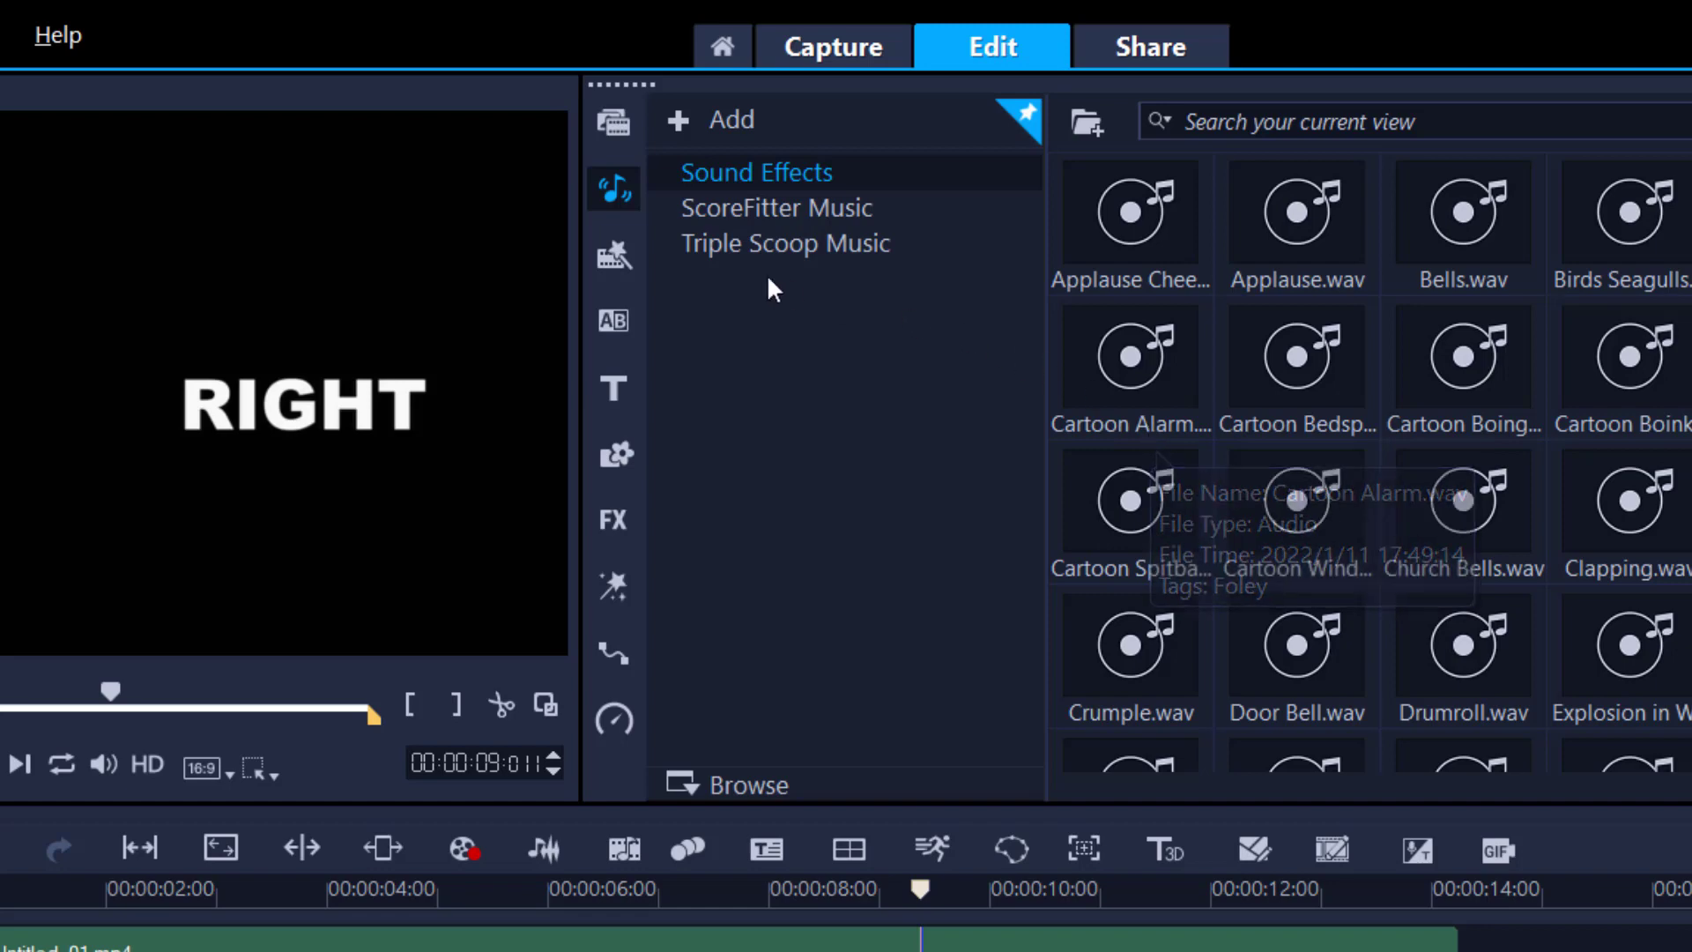
click(758, 246)
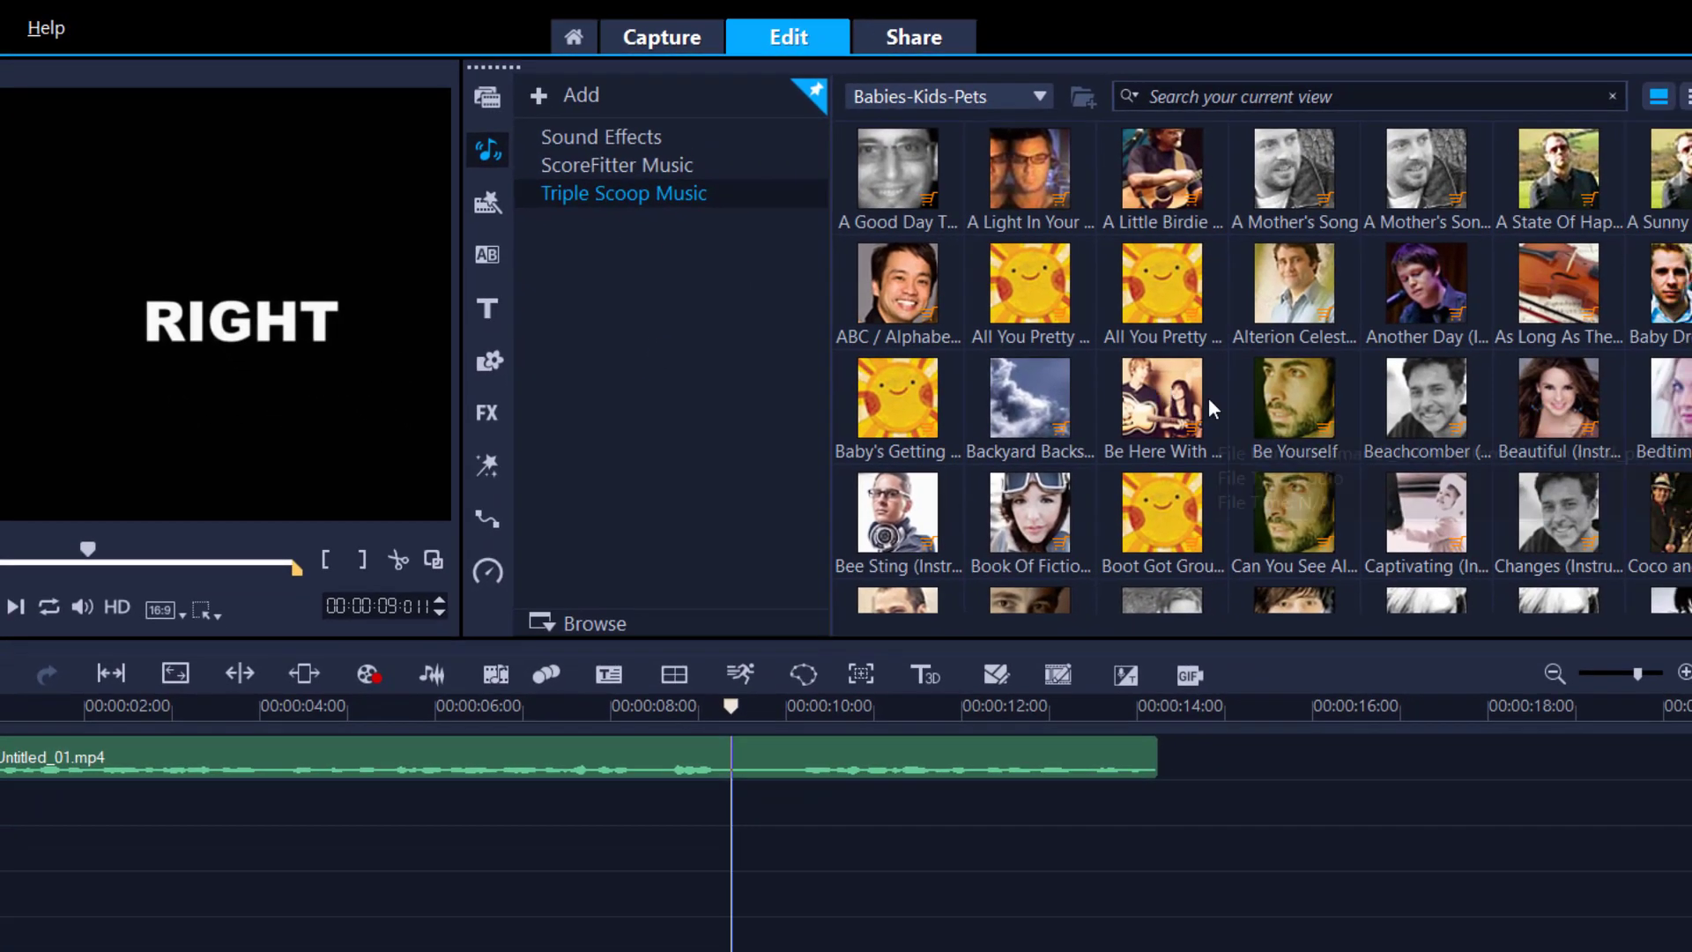
mouse_move(1209, 399)
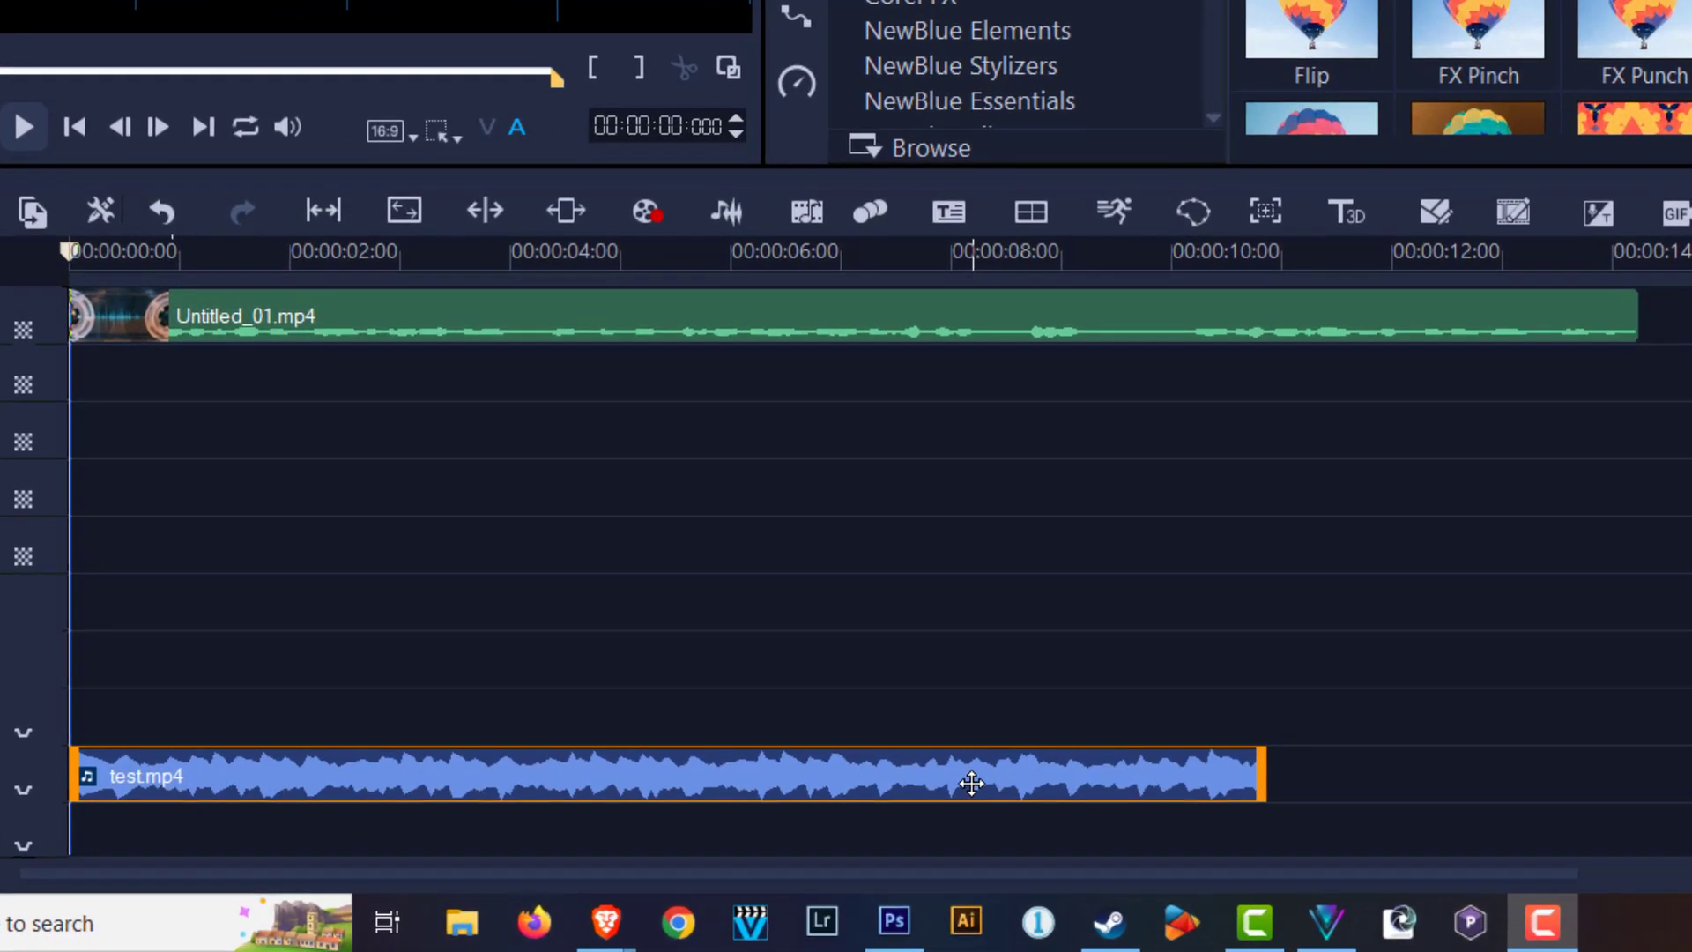
right_click(973, 793)
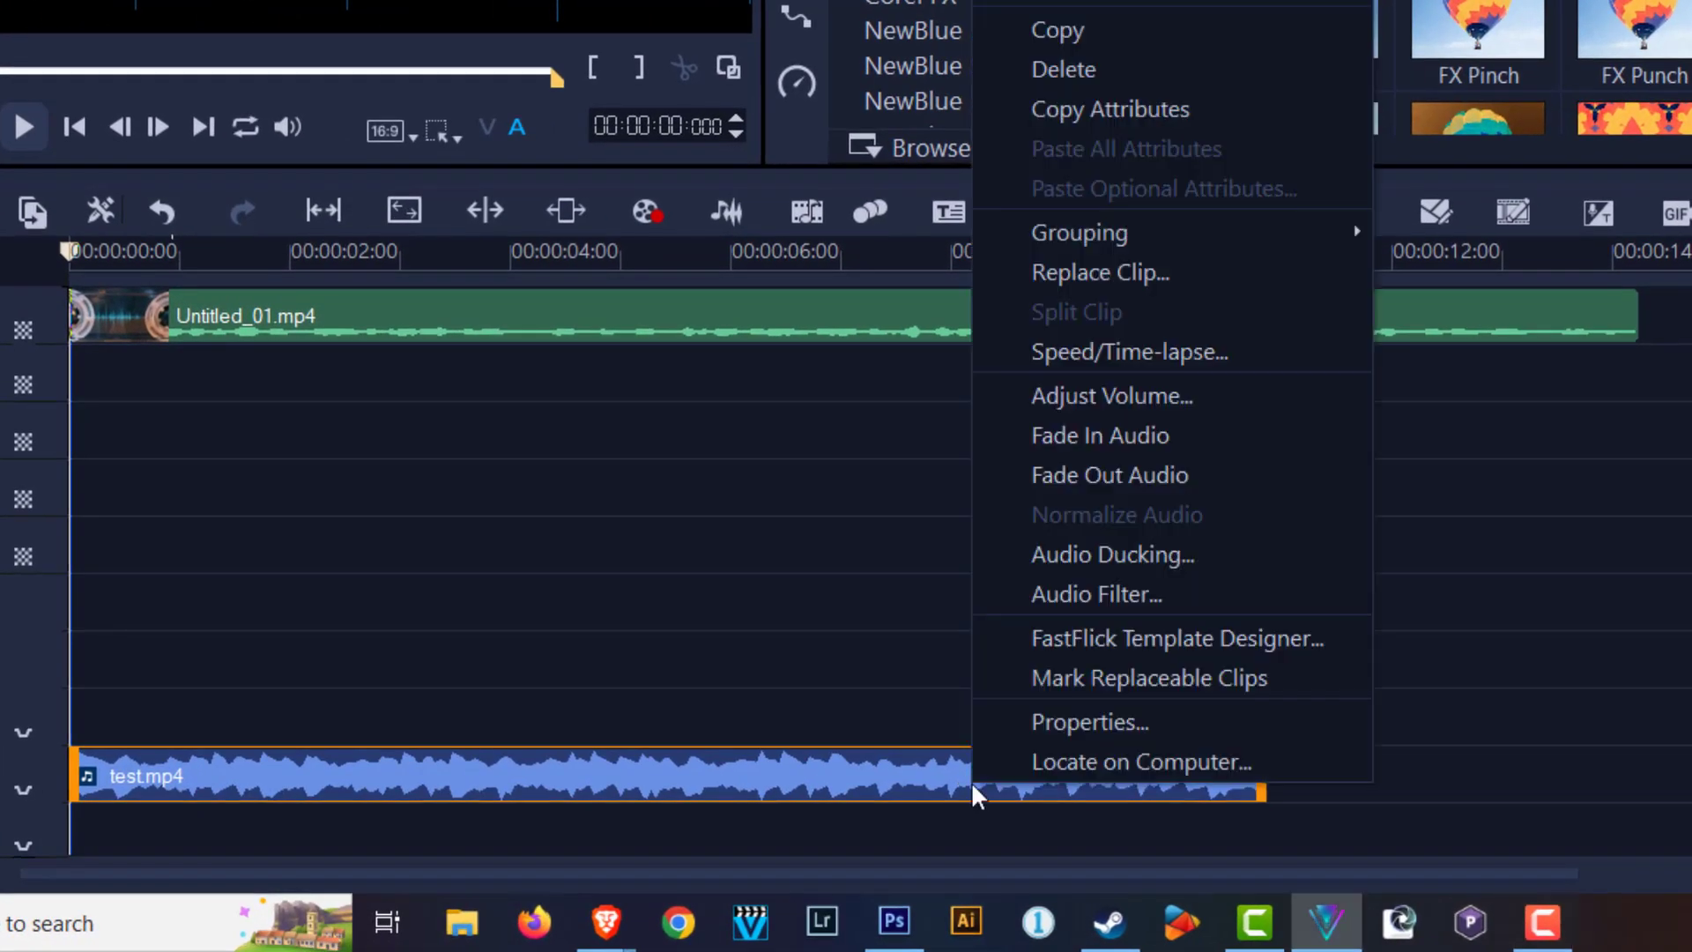
click(1168, 608)
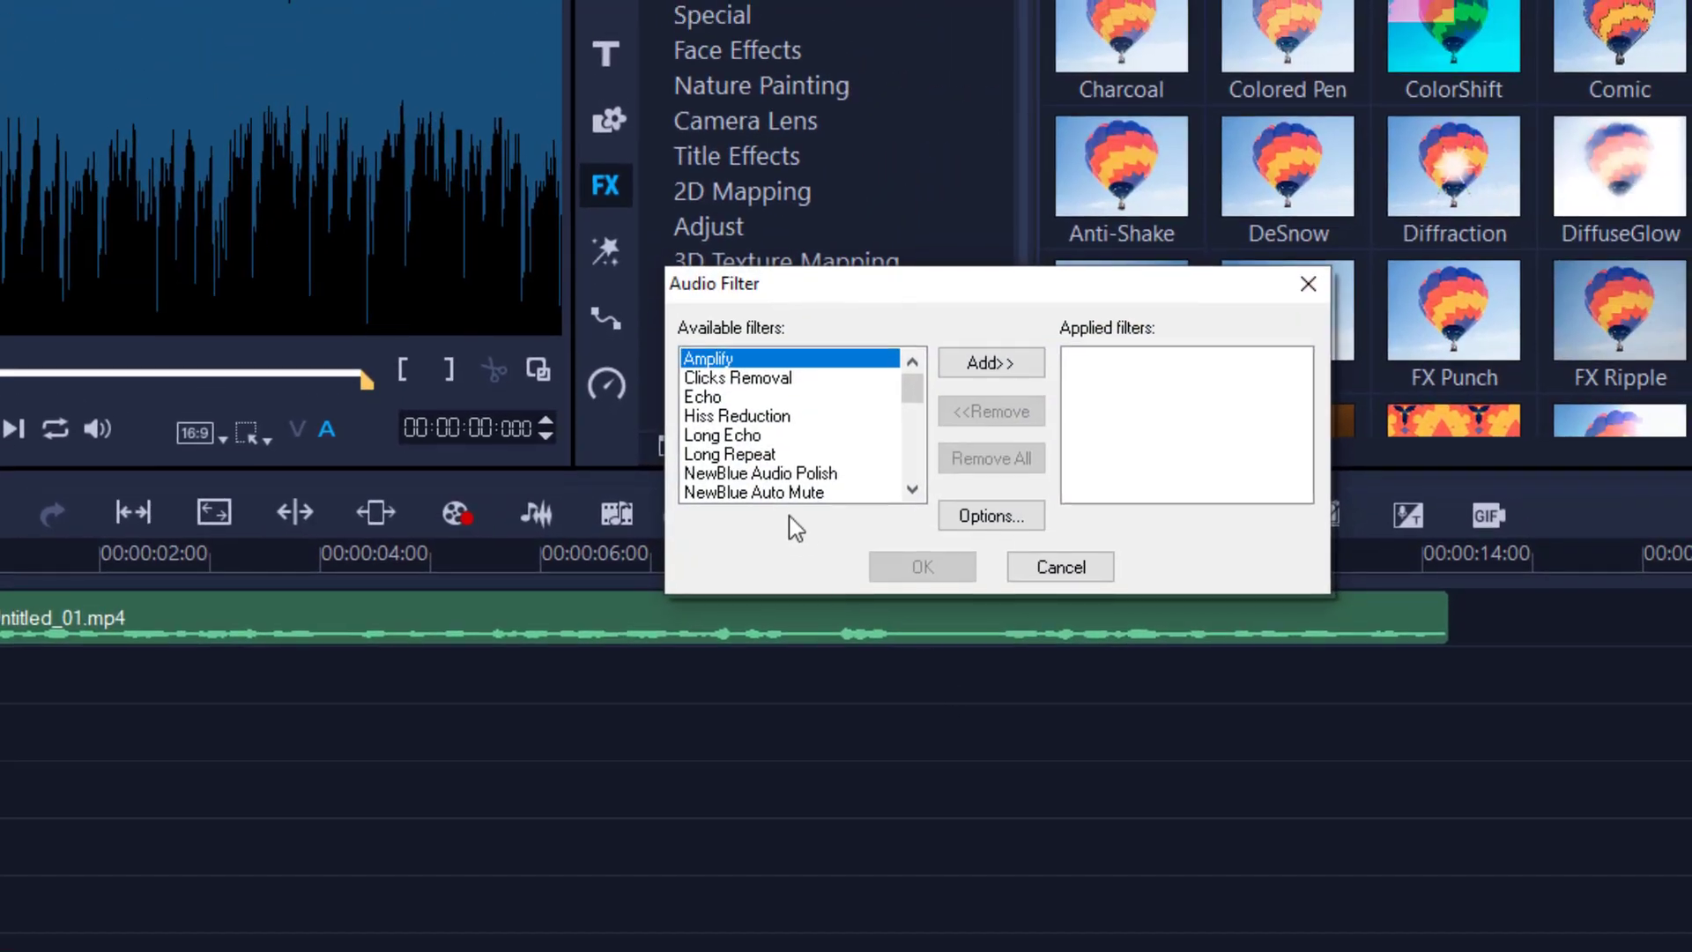
click(742, 476)
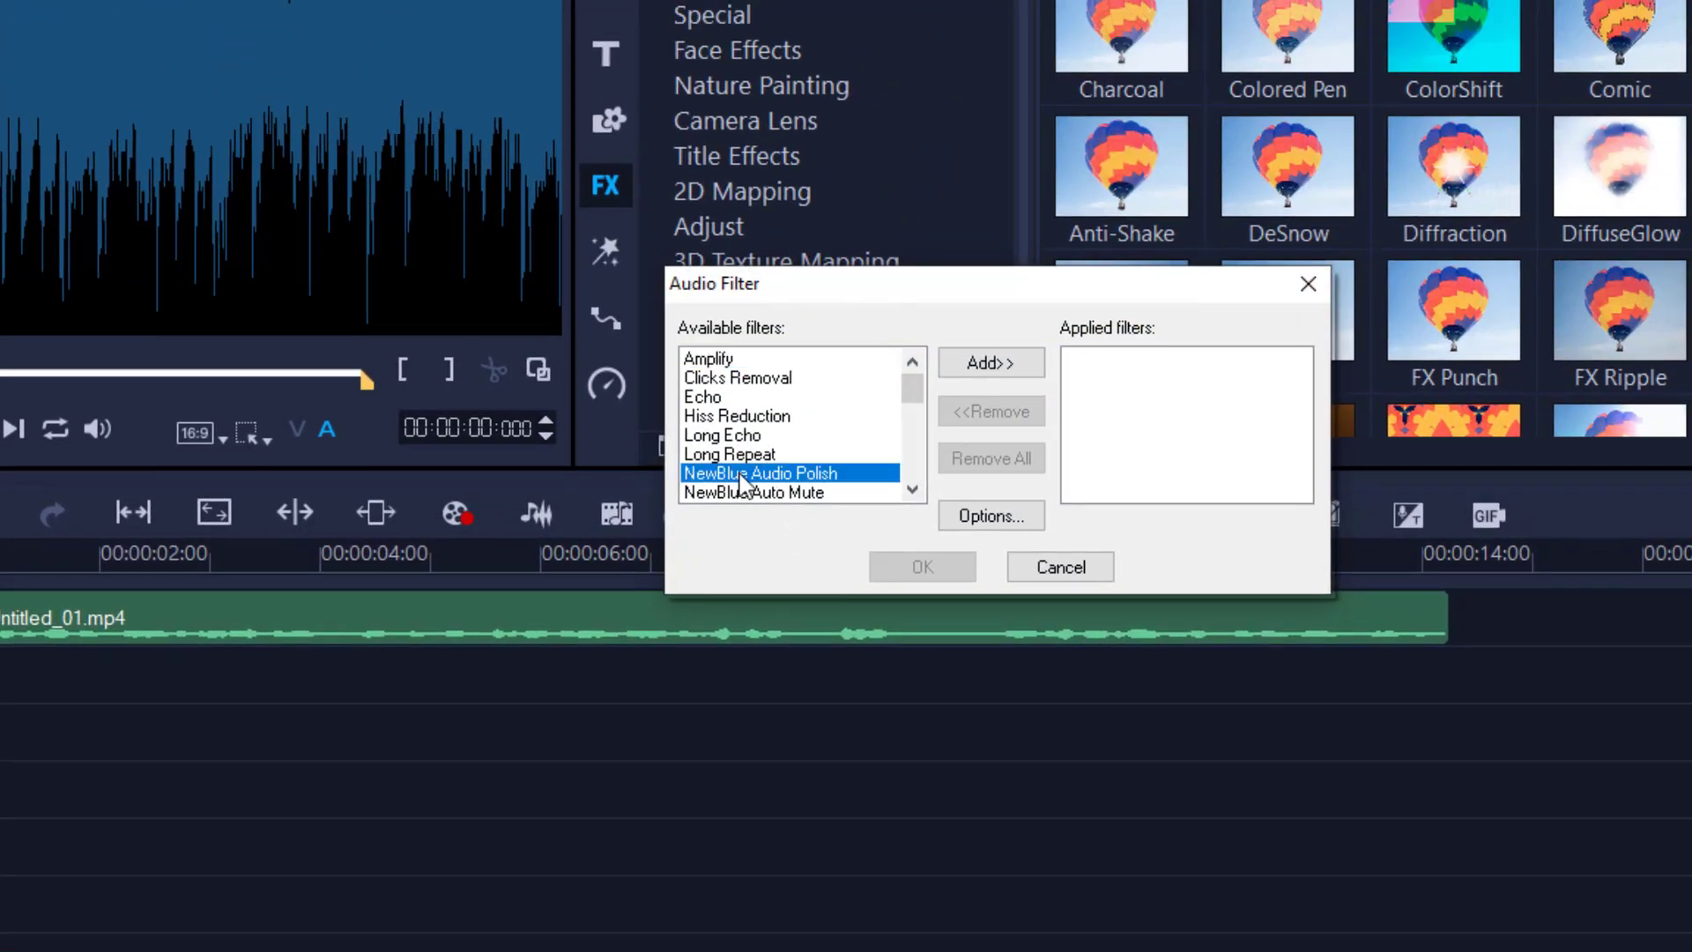
click(992, 364)
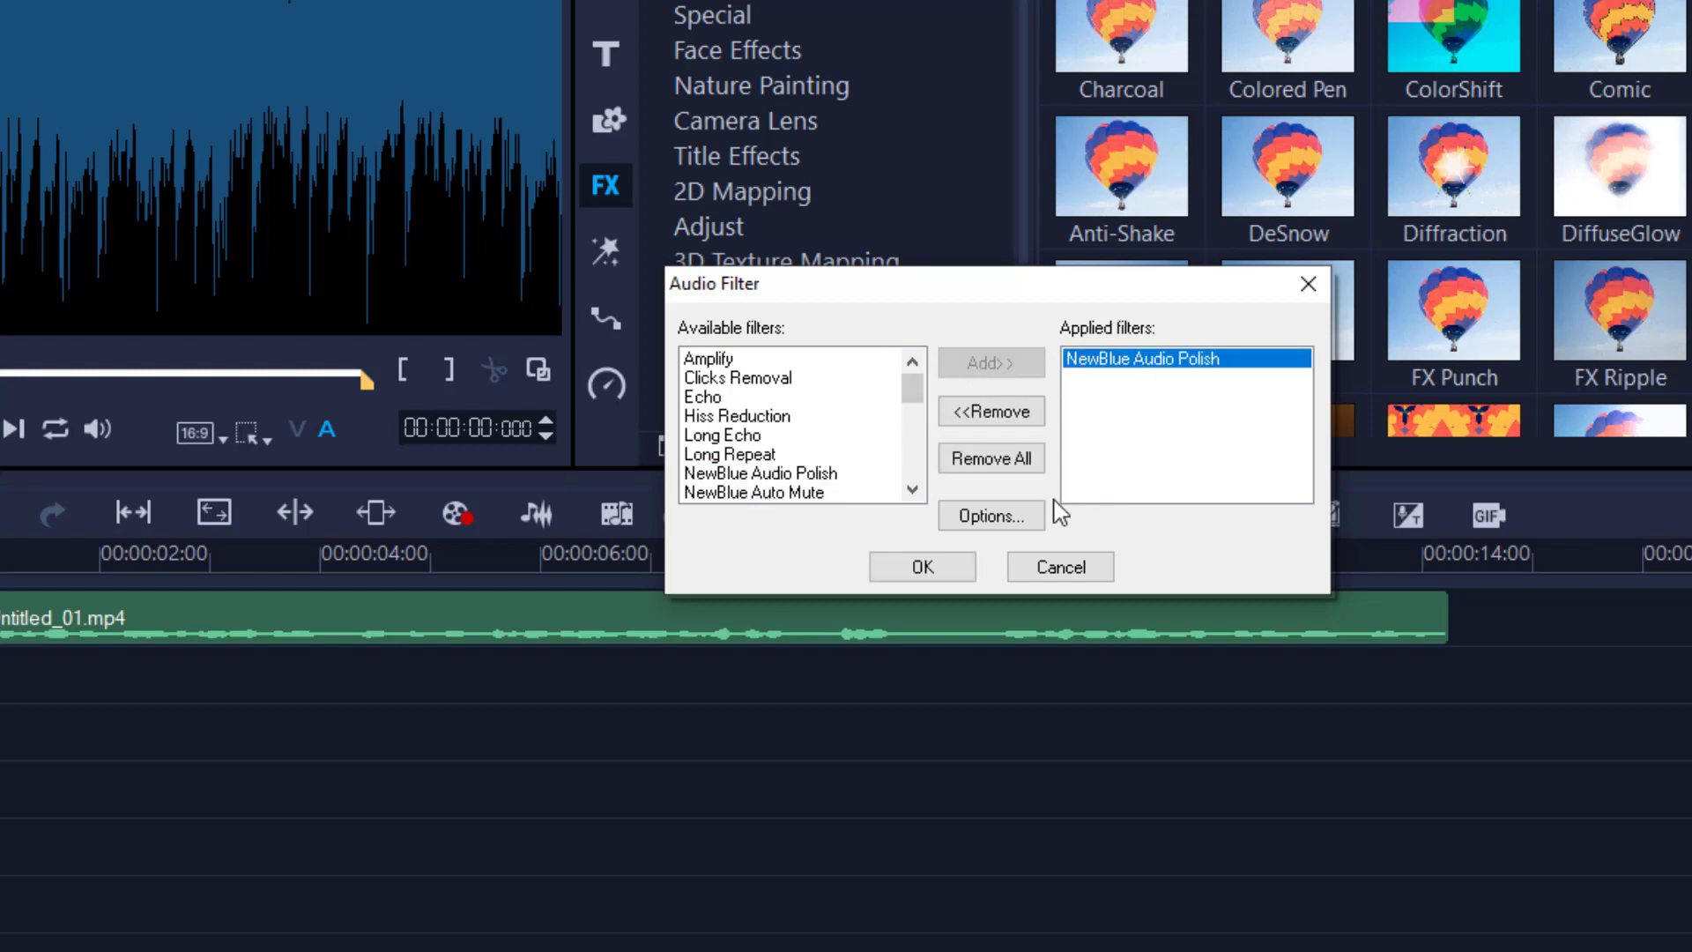
click(1018, 527)
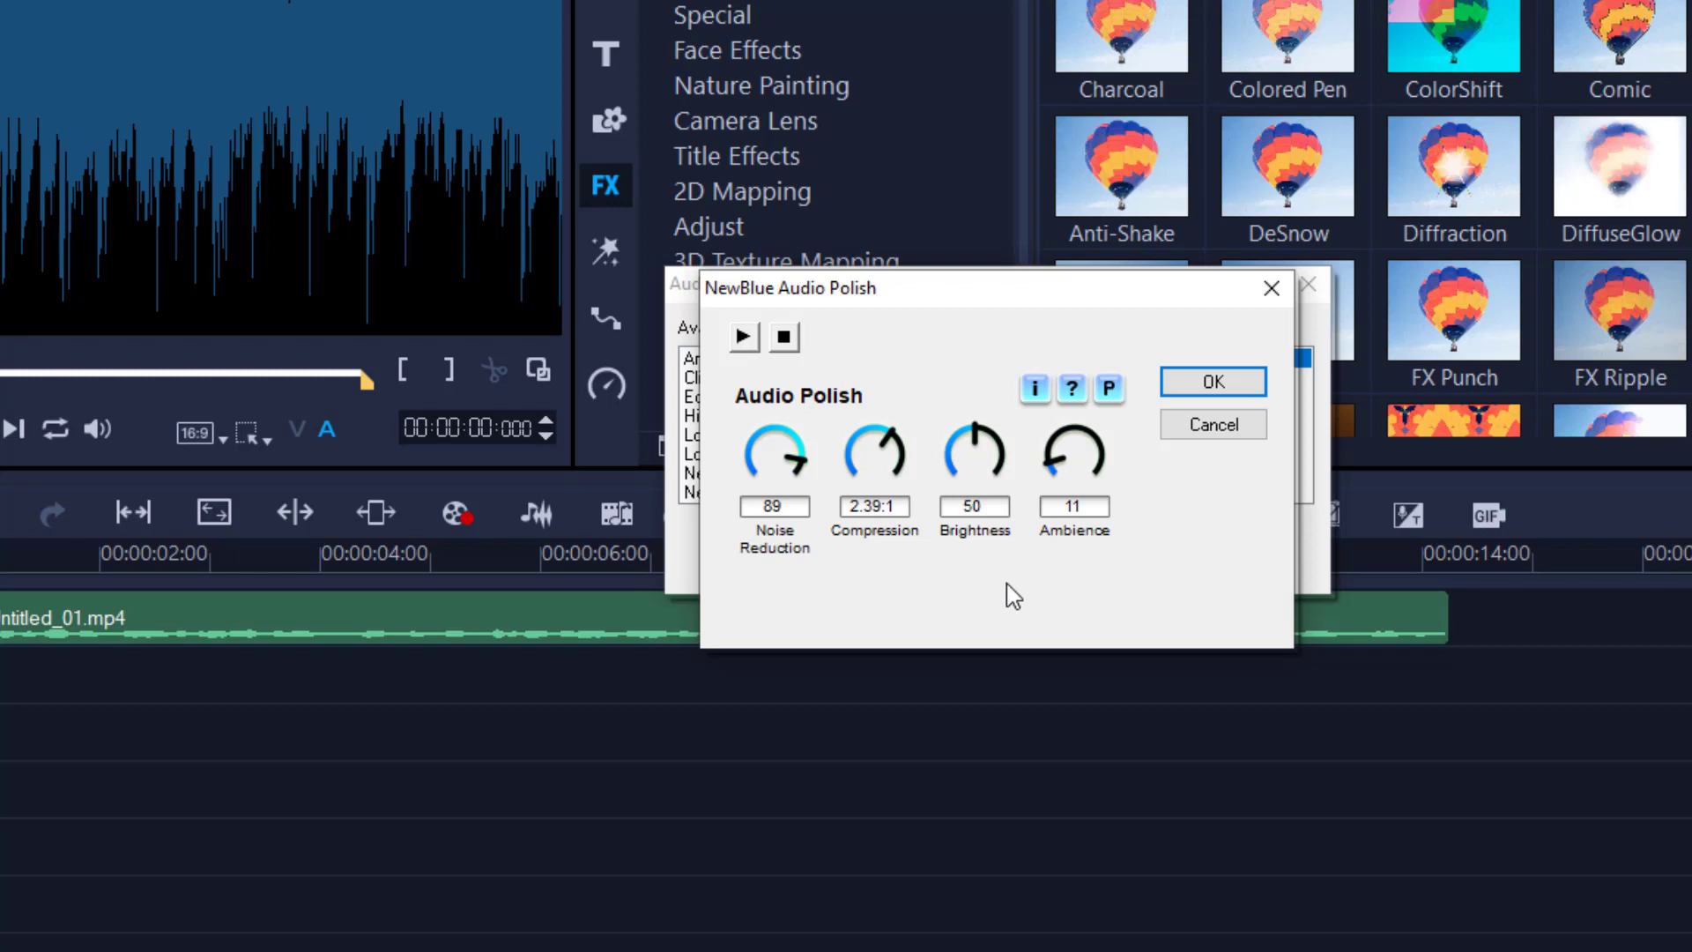
click(1230, 429)
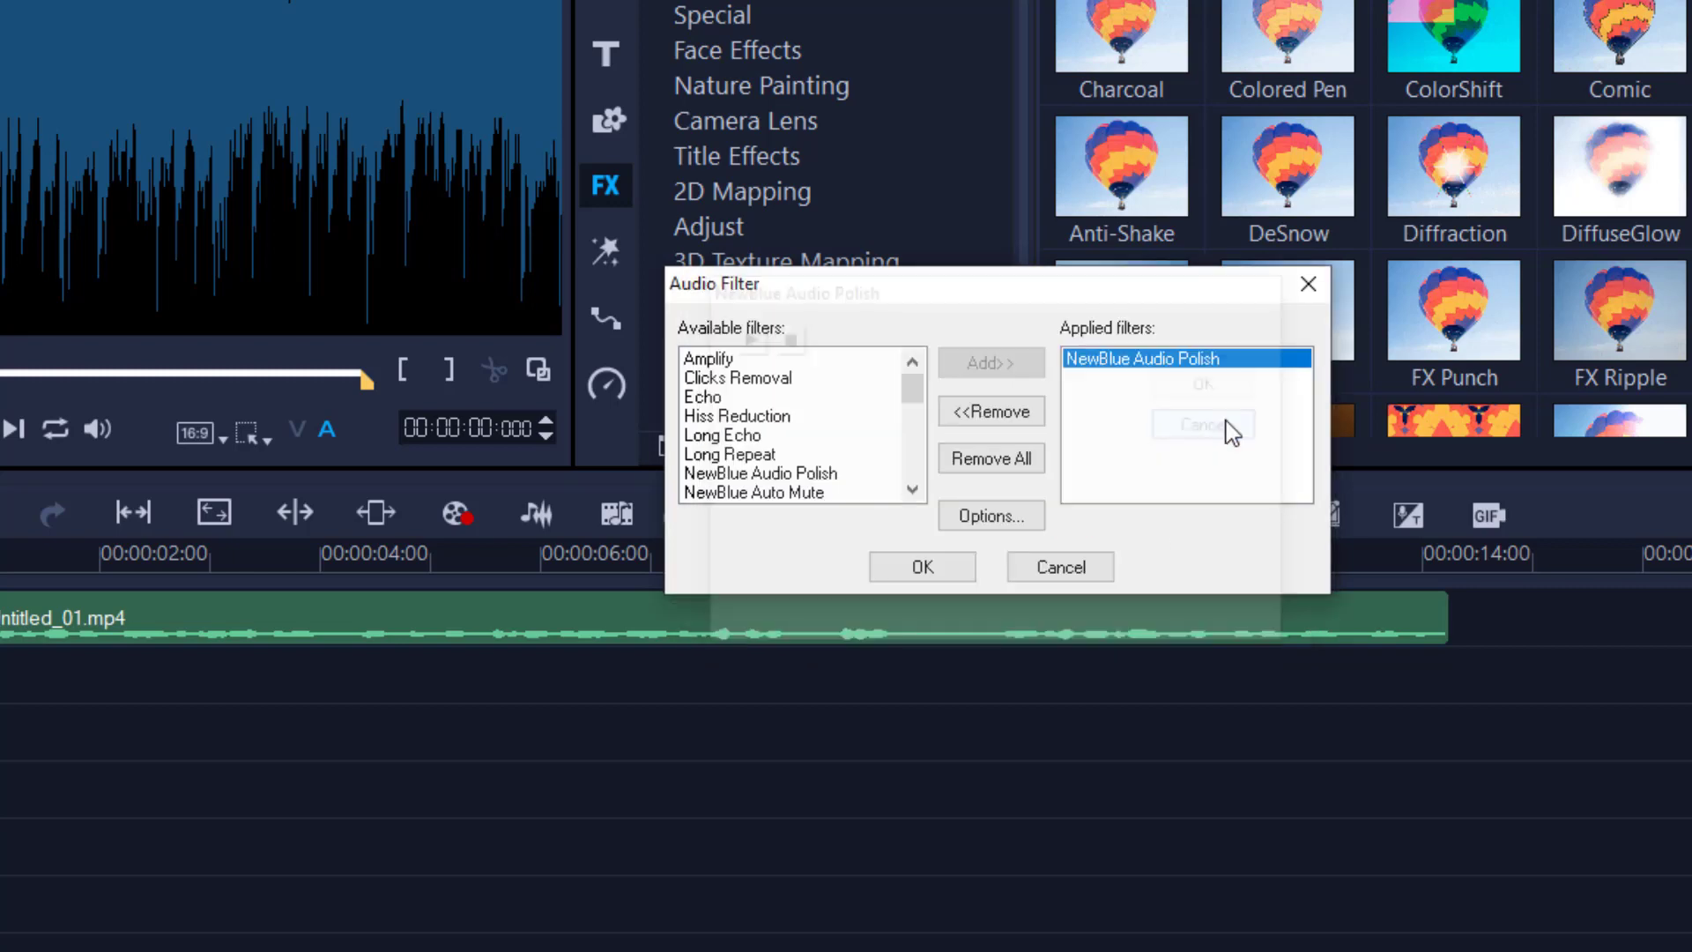
click(1308, 283)
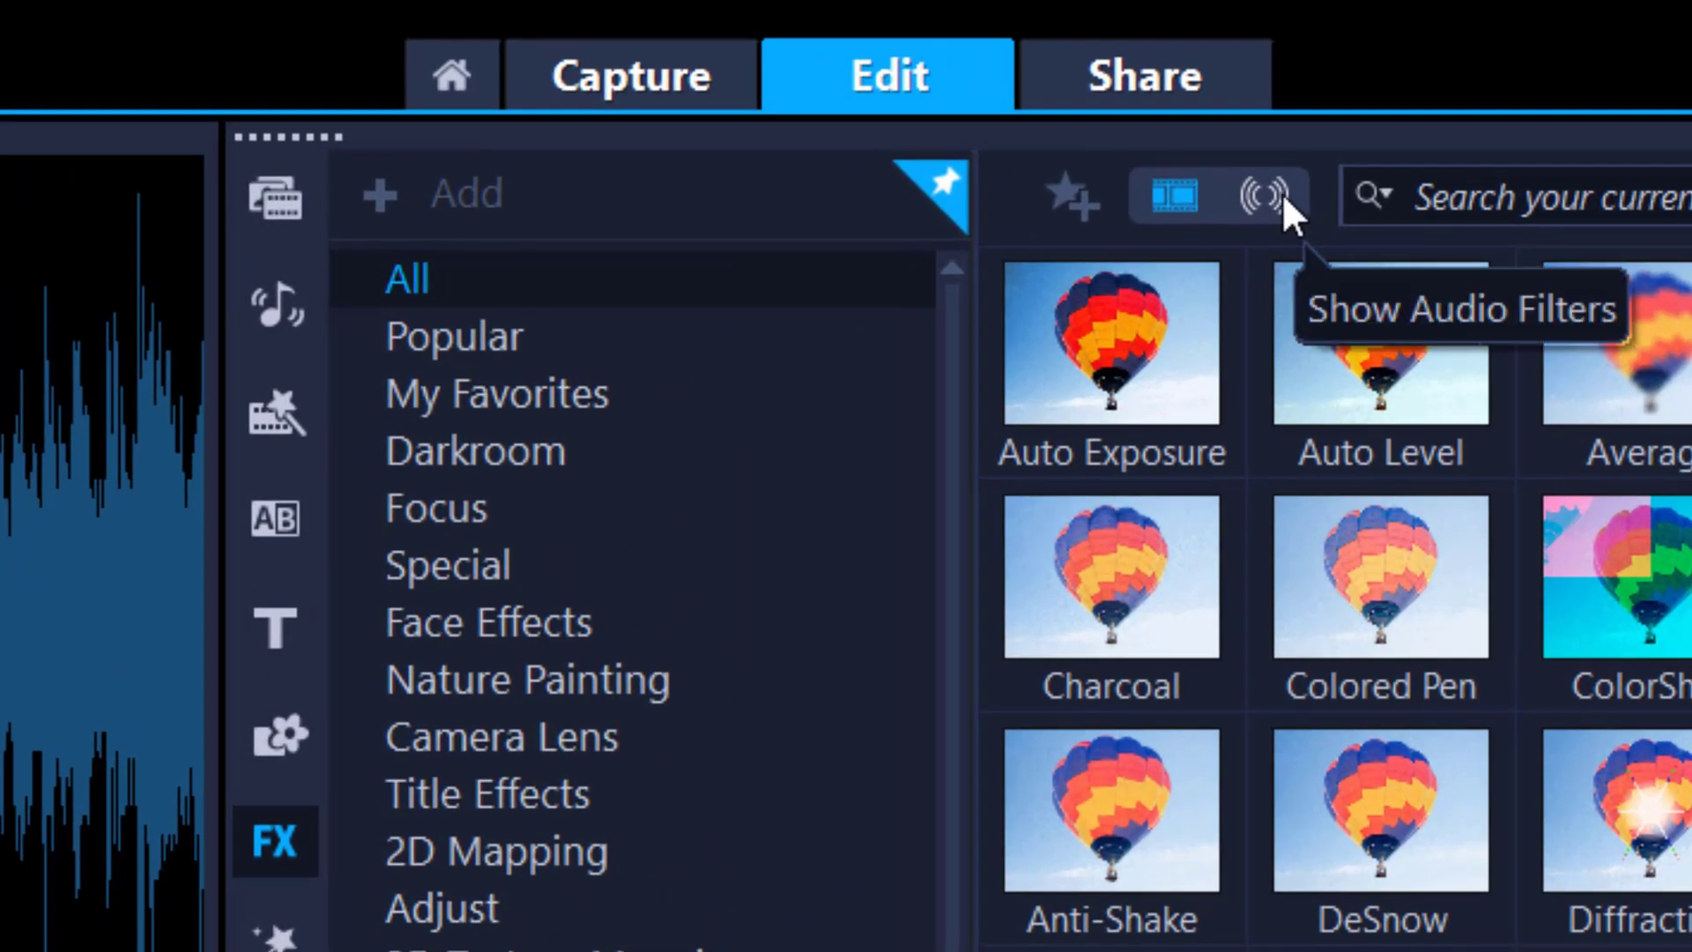
Drag the NewBlue Distortion audio filter onto the test.mp4 clip
click(1278, 198)
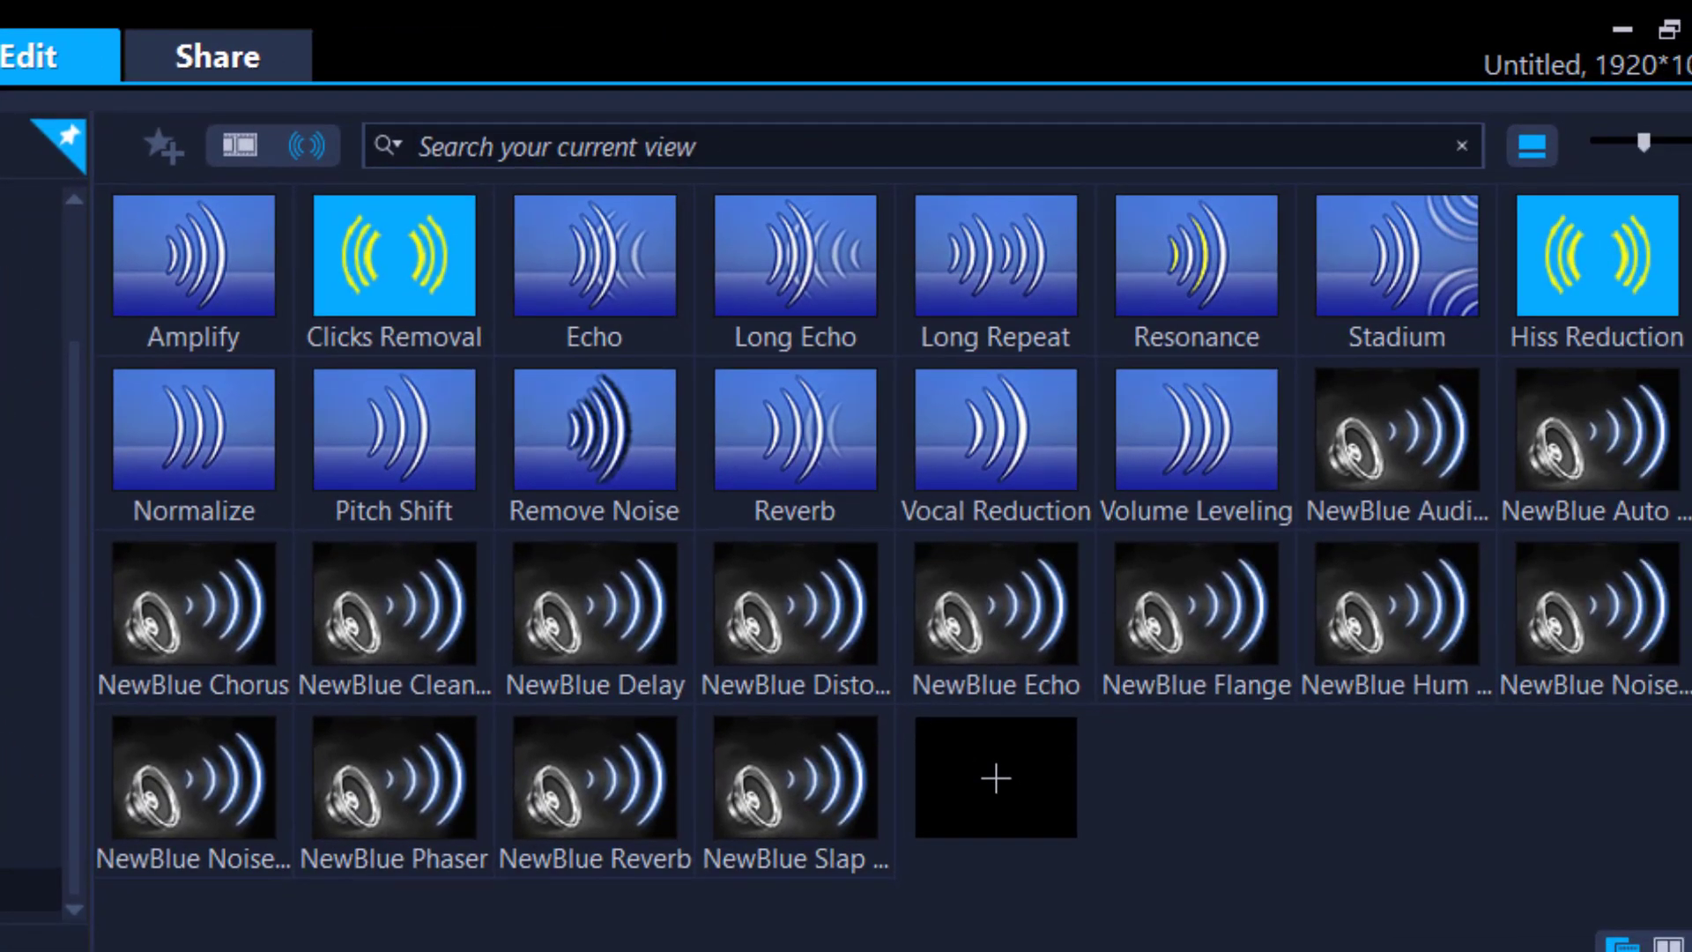
drag(804, 650, 0, 951)
drag(1203, 756, 1169, 894)
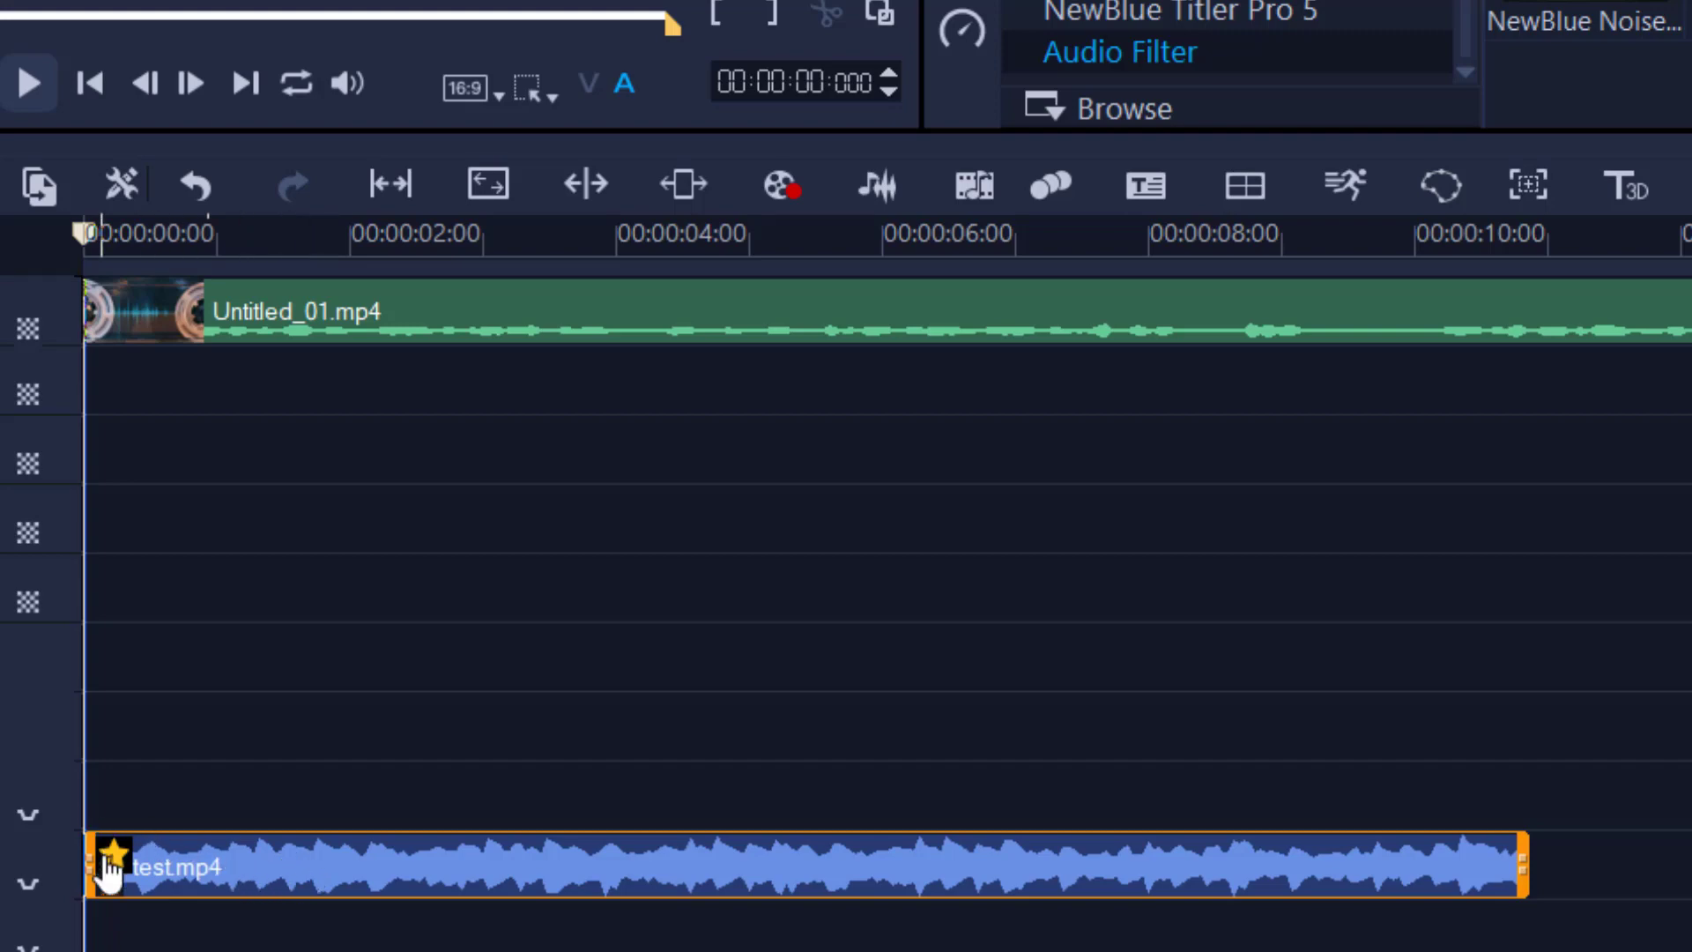
Open the NewBlue Distortion settings from the clip's applied-filter list
click(114, 868)
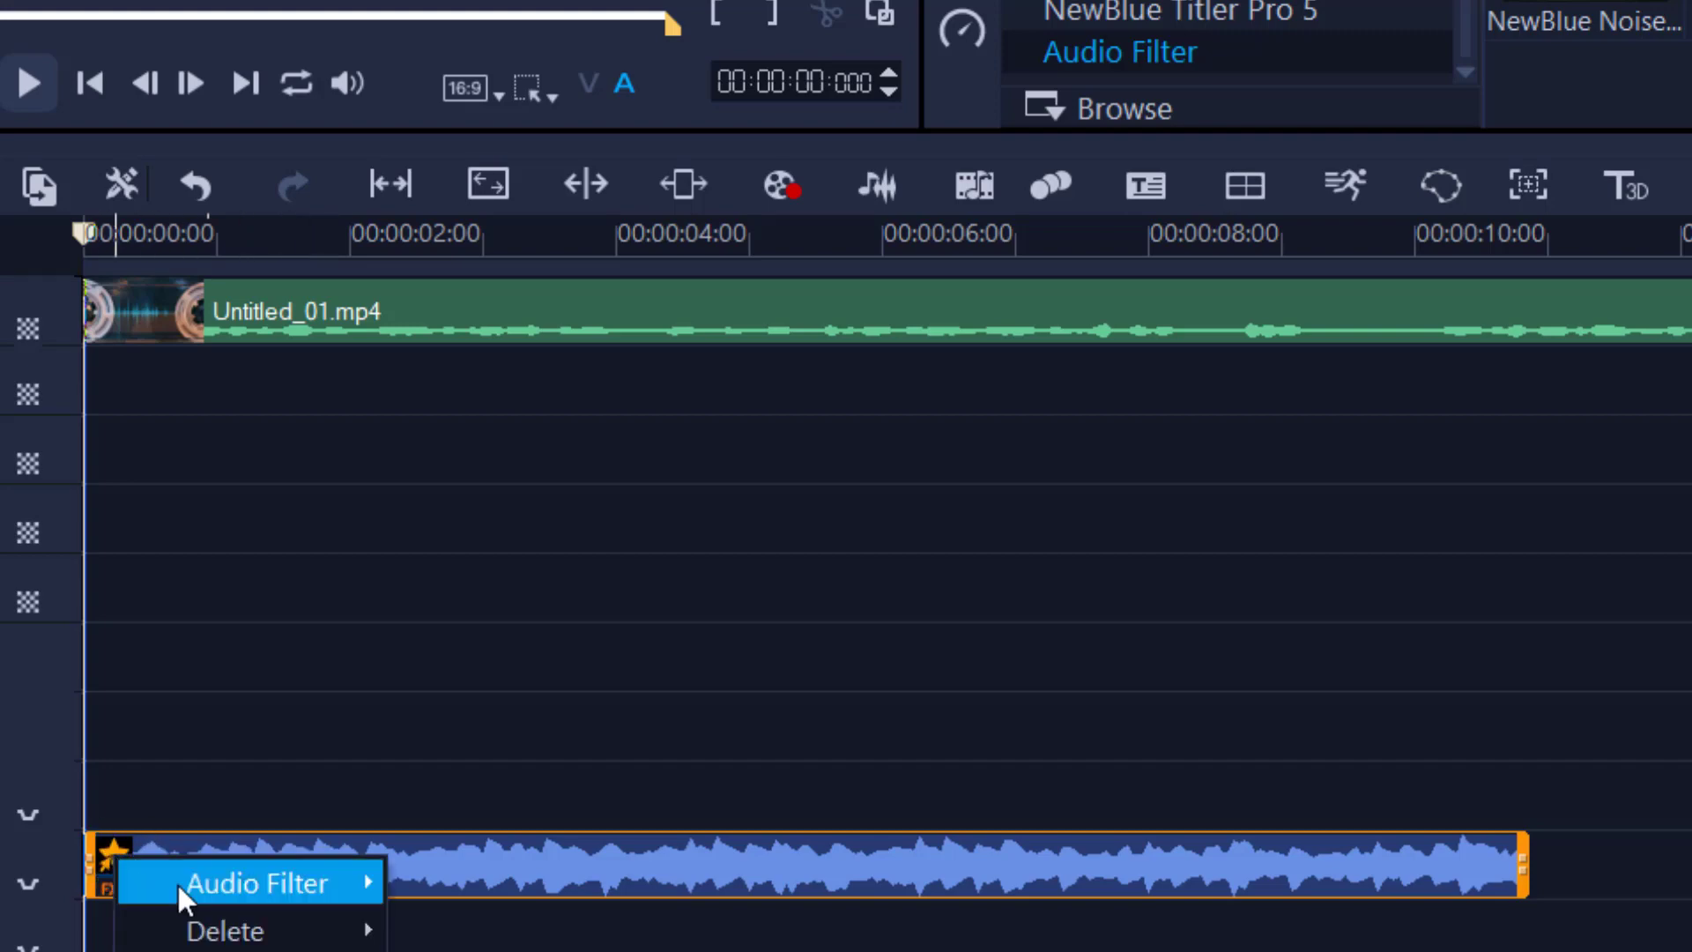
mouse_move(189, 892)
click(435, 894)
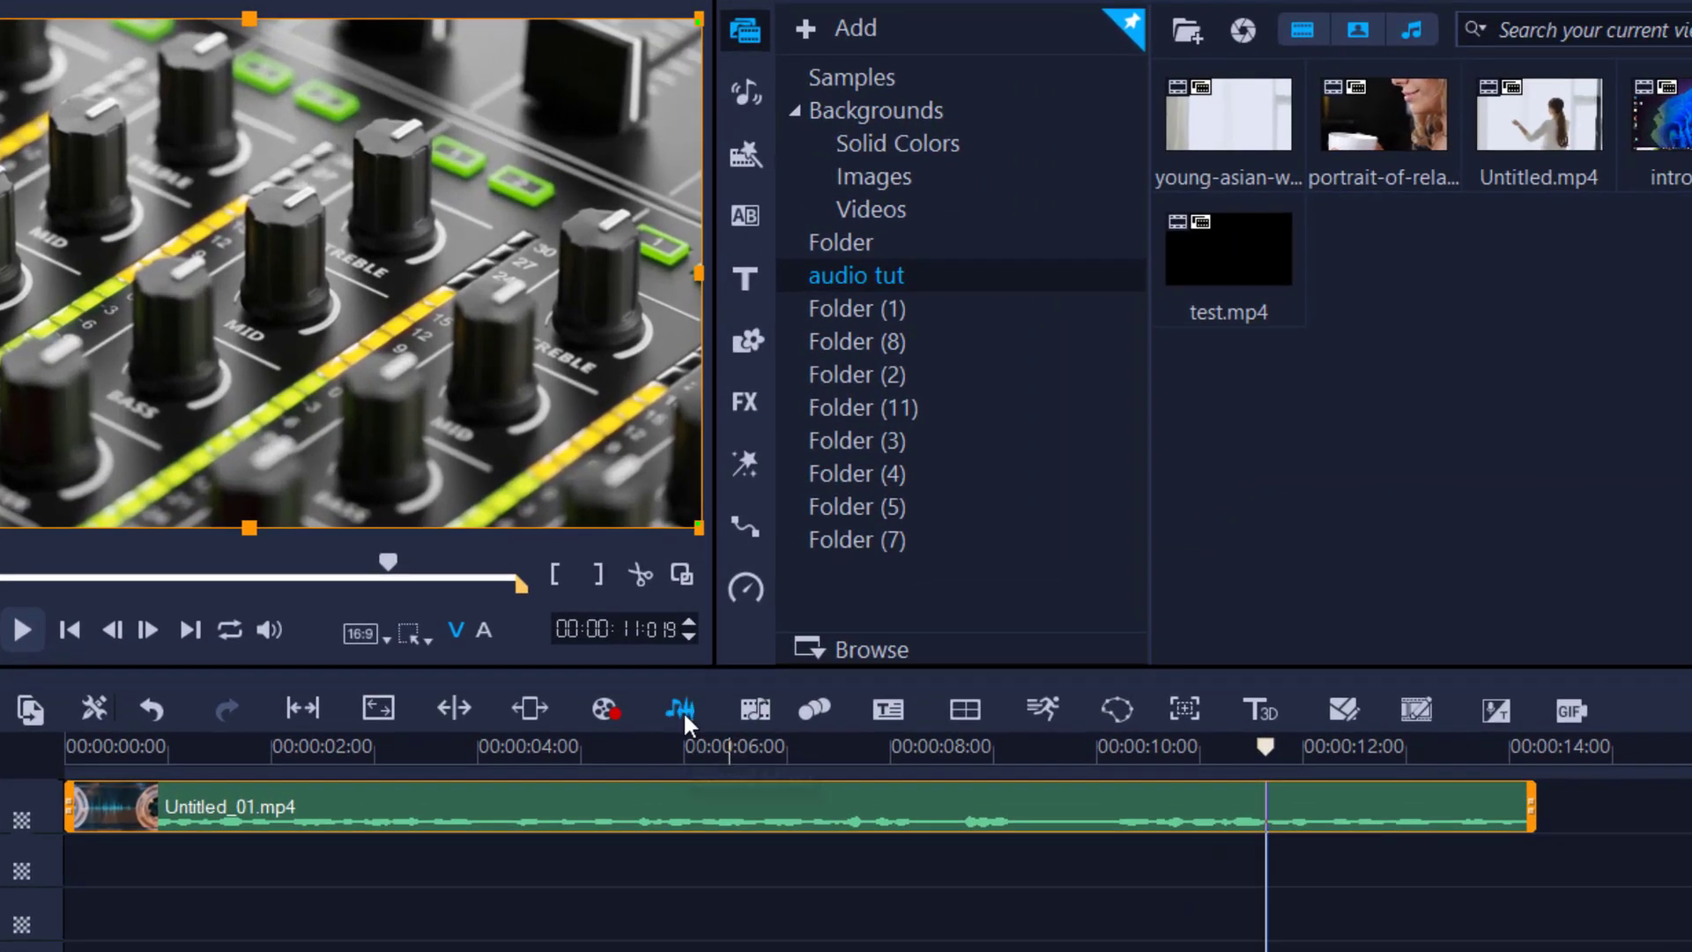
Fade out Untitled_01.mp4's volume, moving the keyframe to about 13 s at -3.0
click(684, 711)
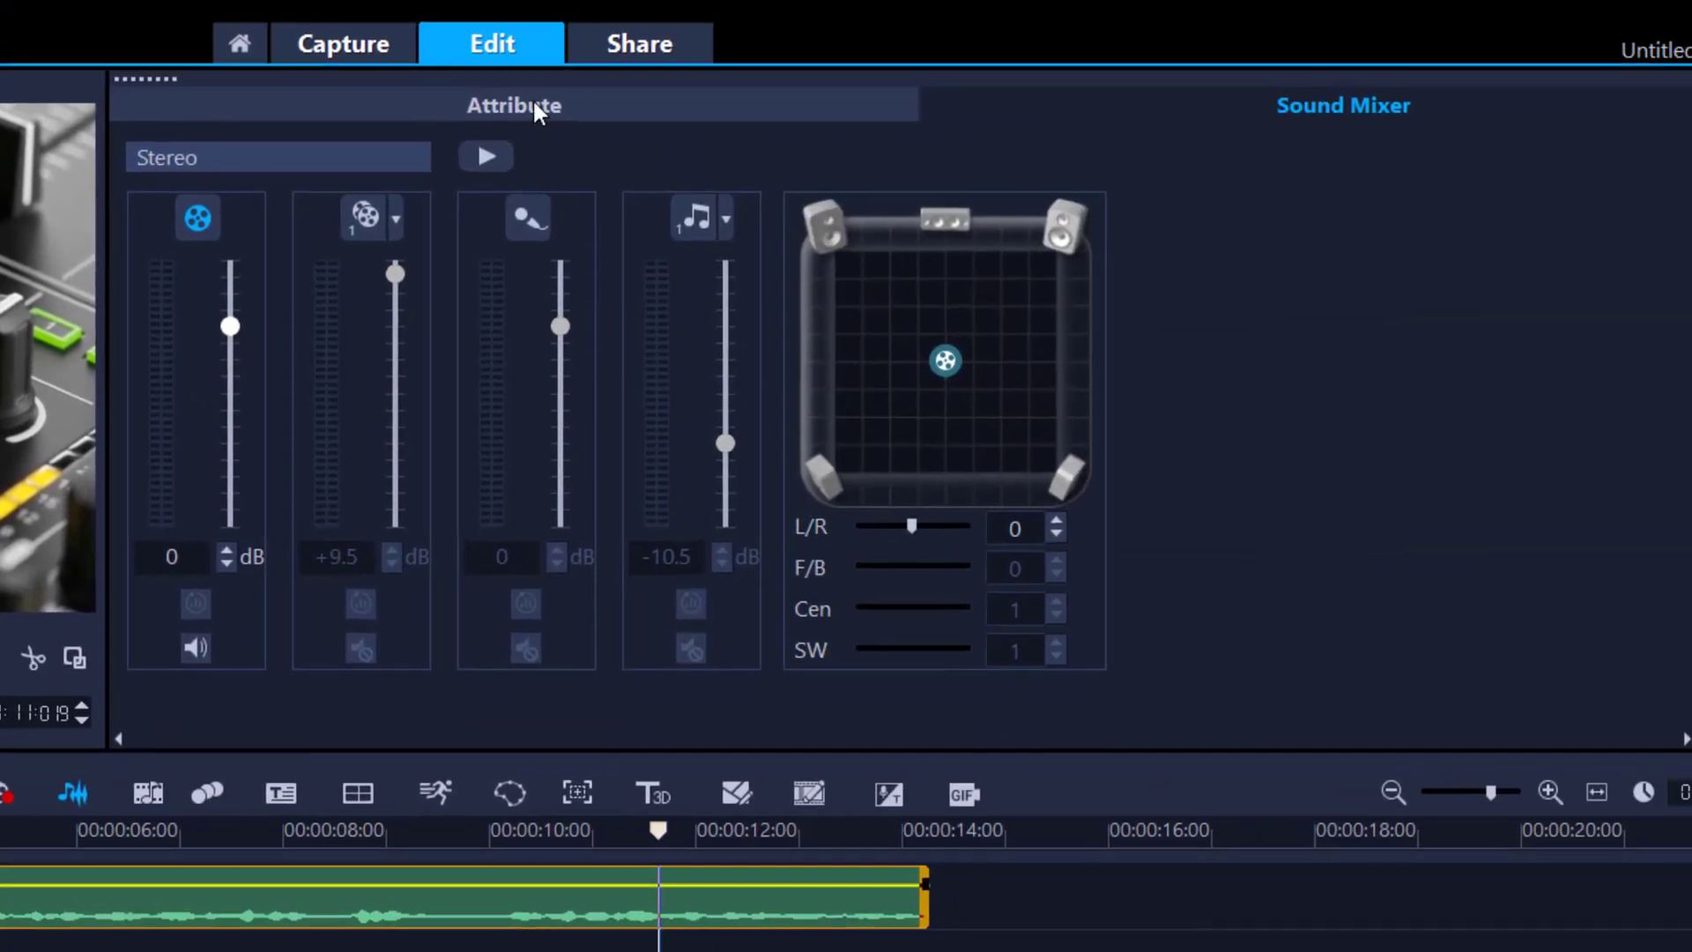
click(534, 106)
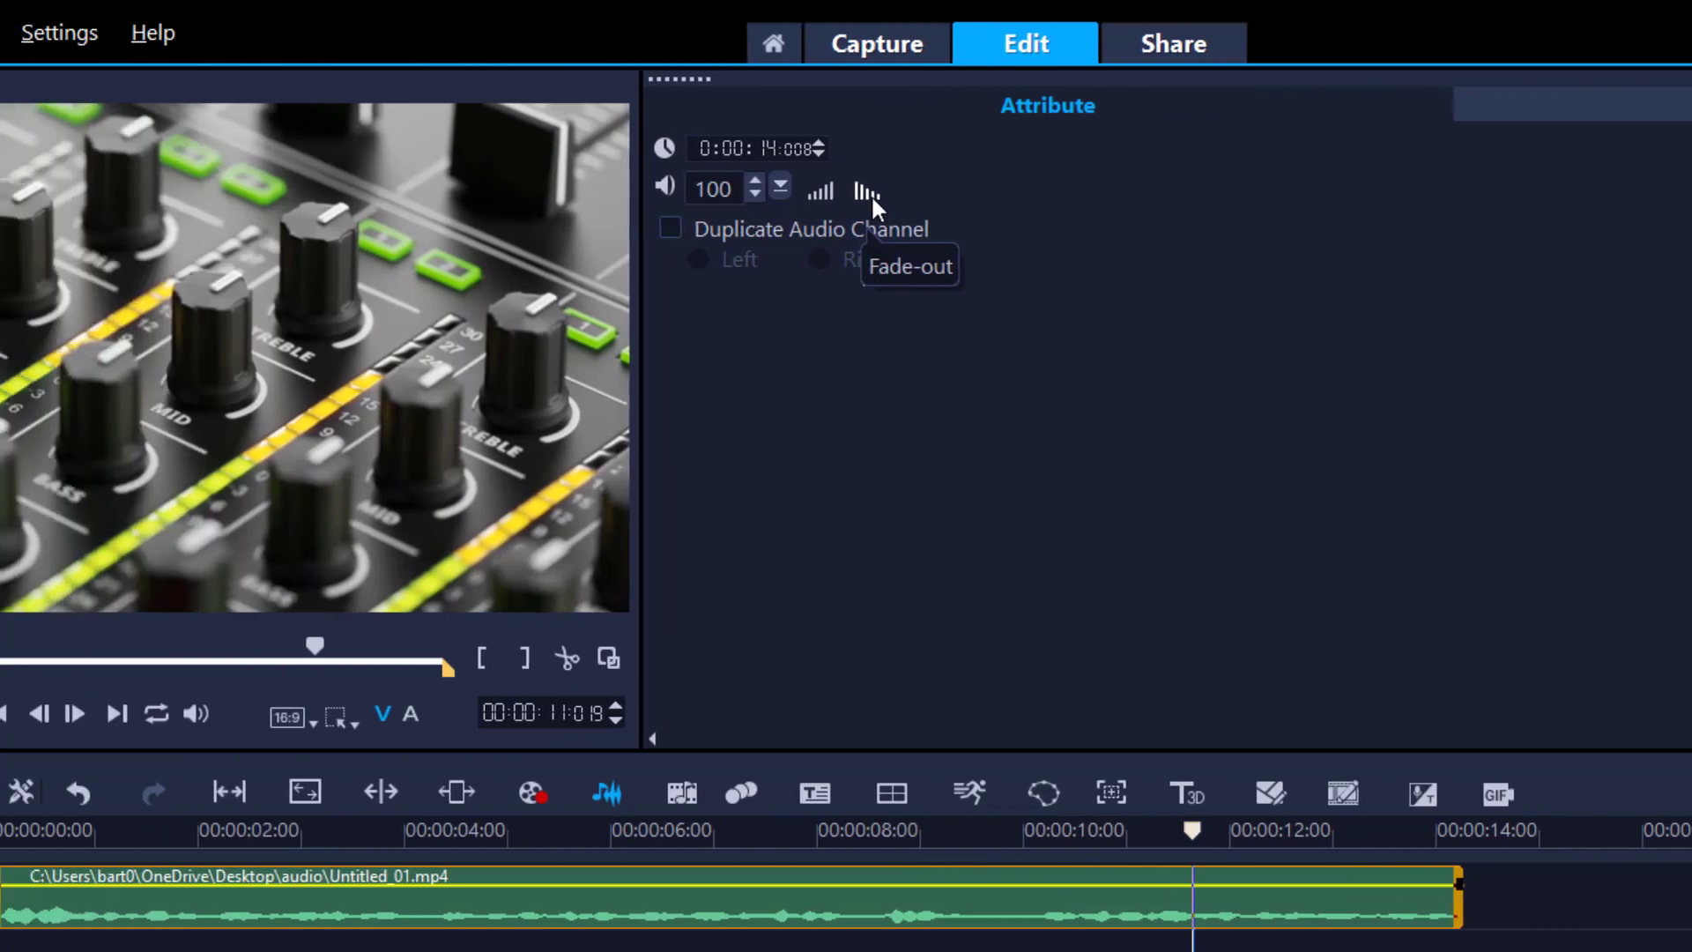
click(699, 199)
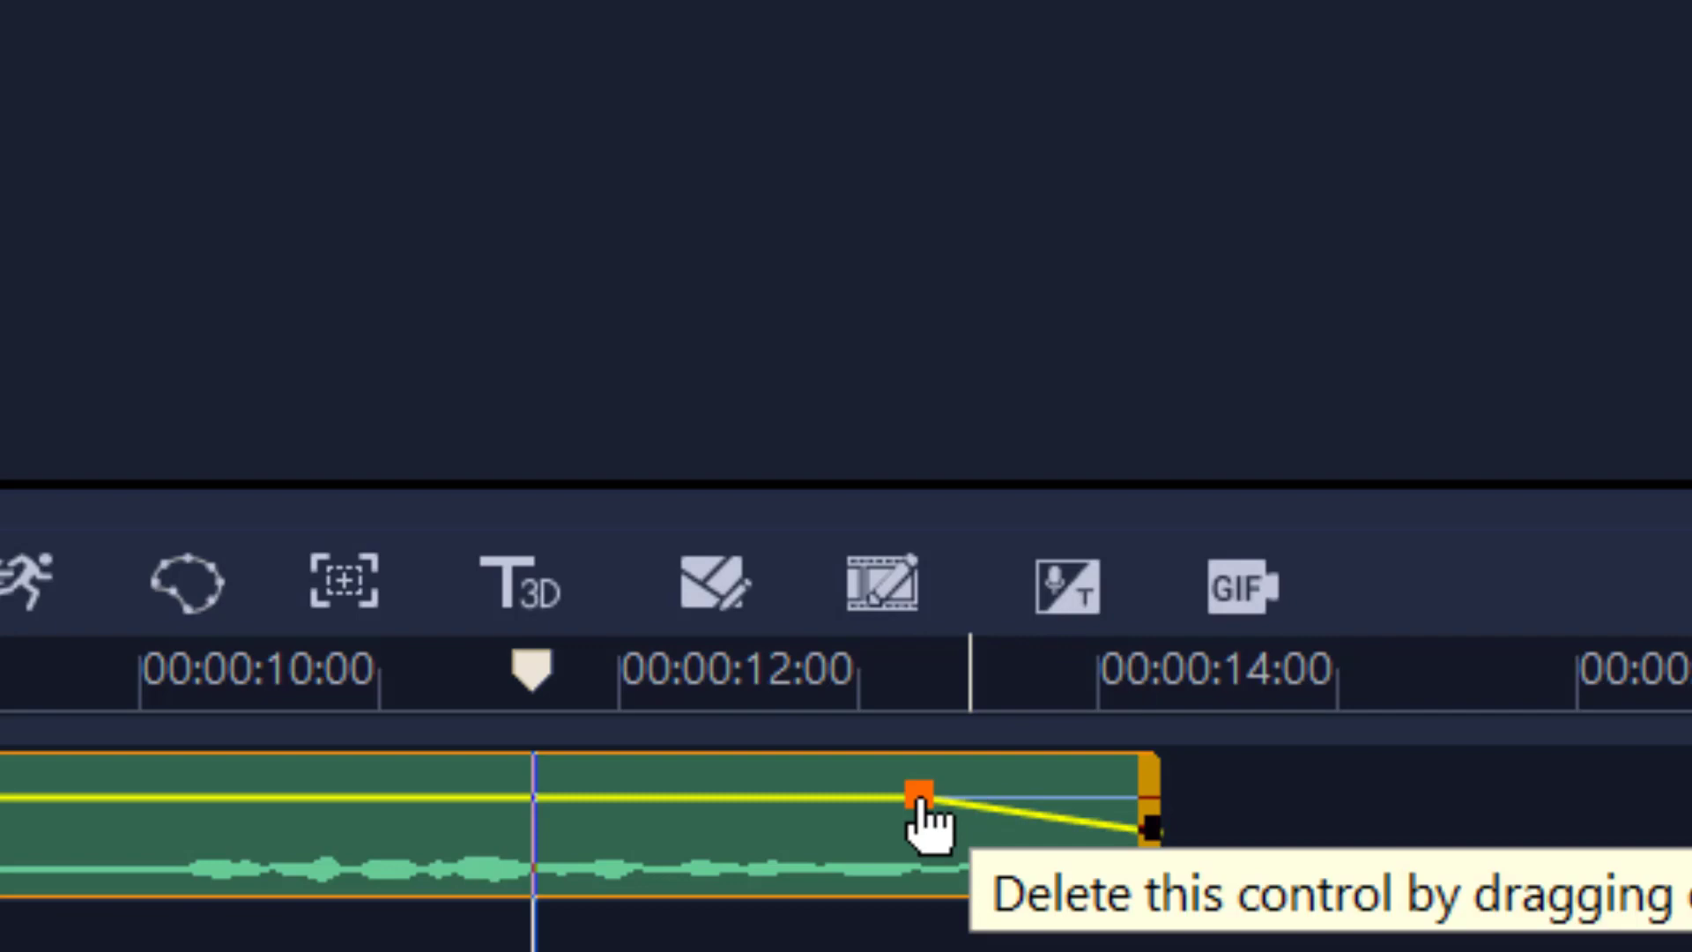
drag(921, 803, 956, 811)
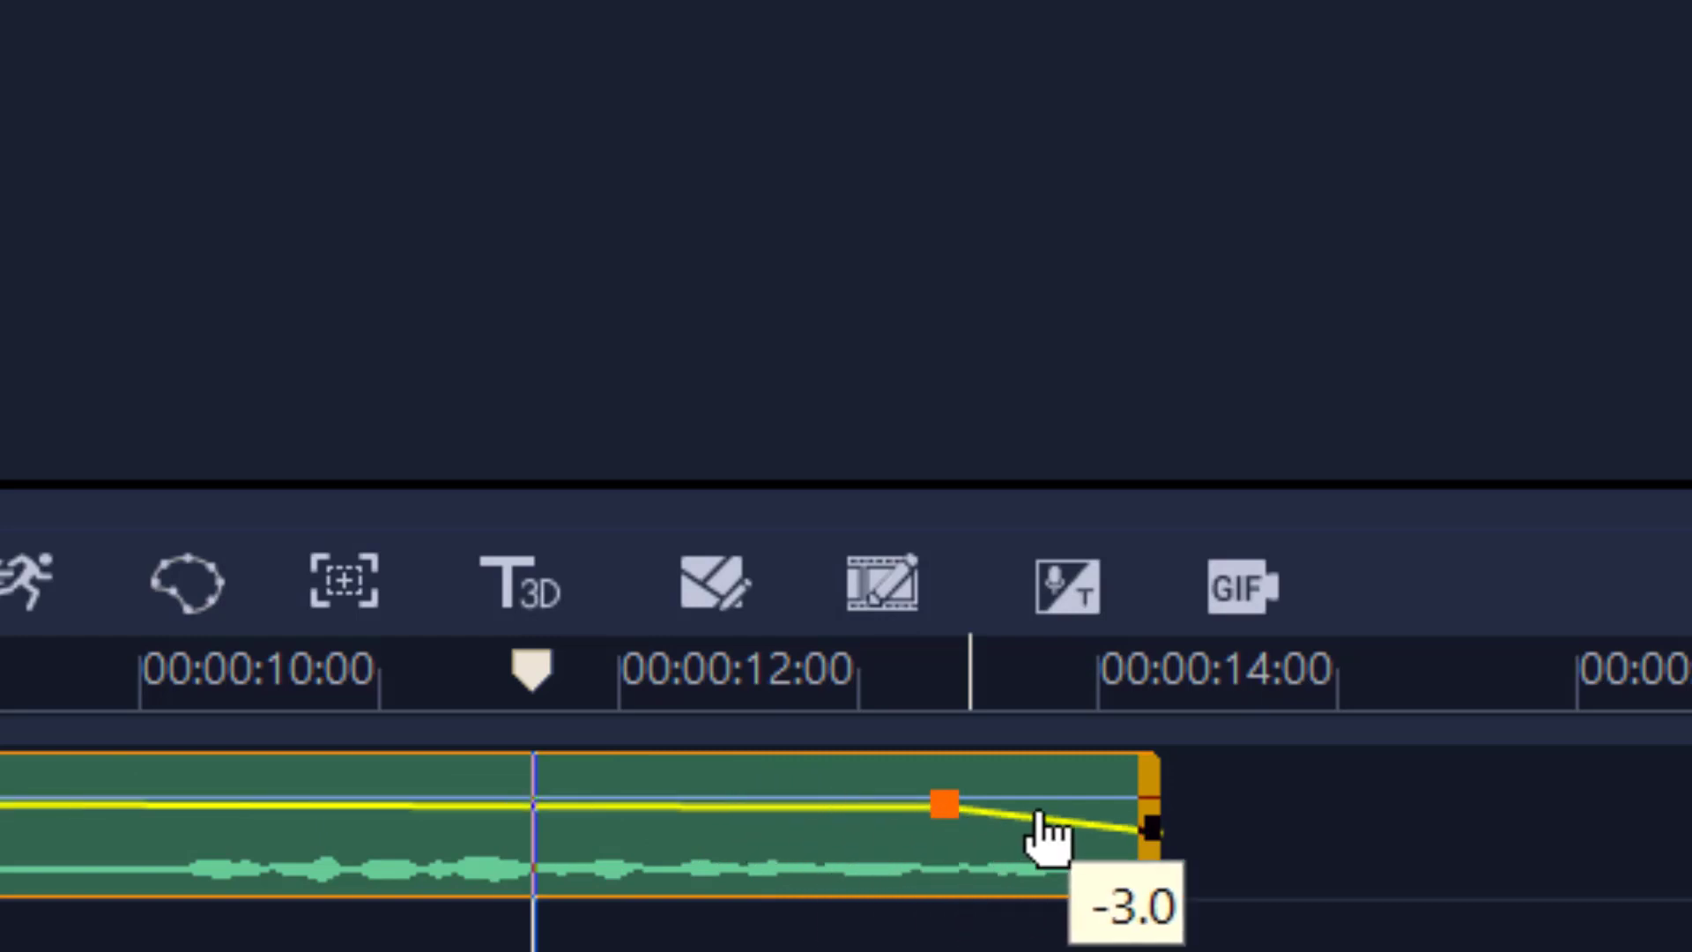
click(941, 809)
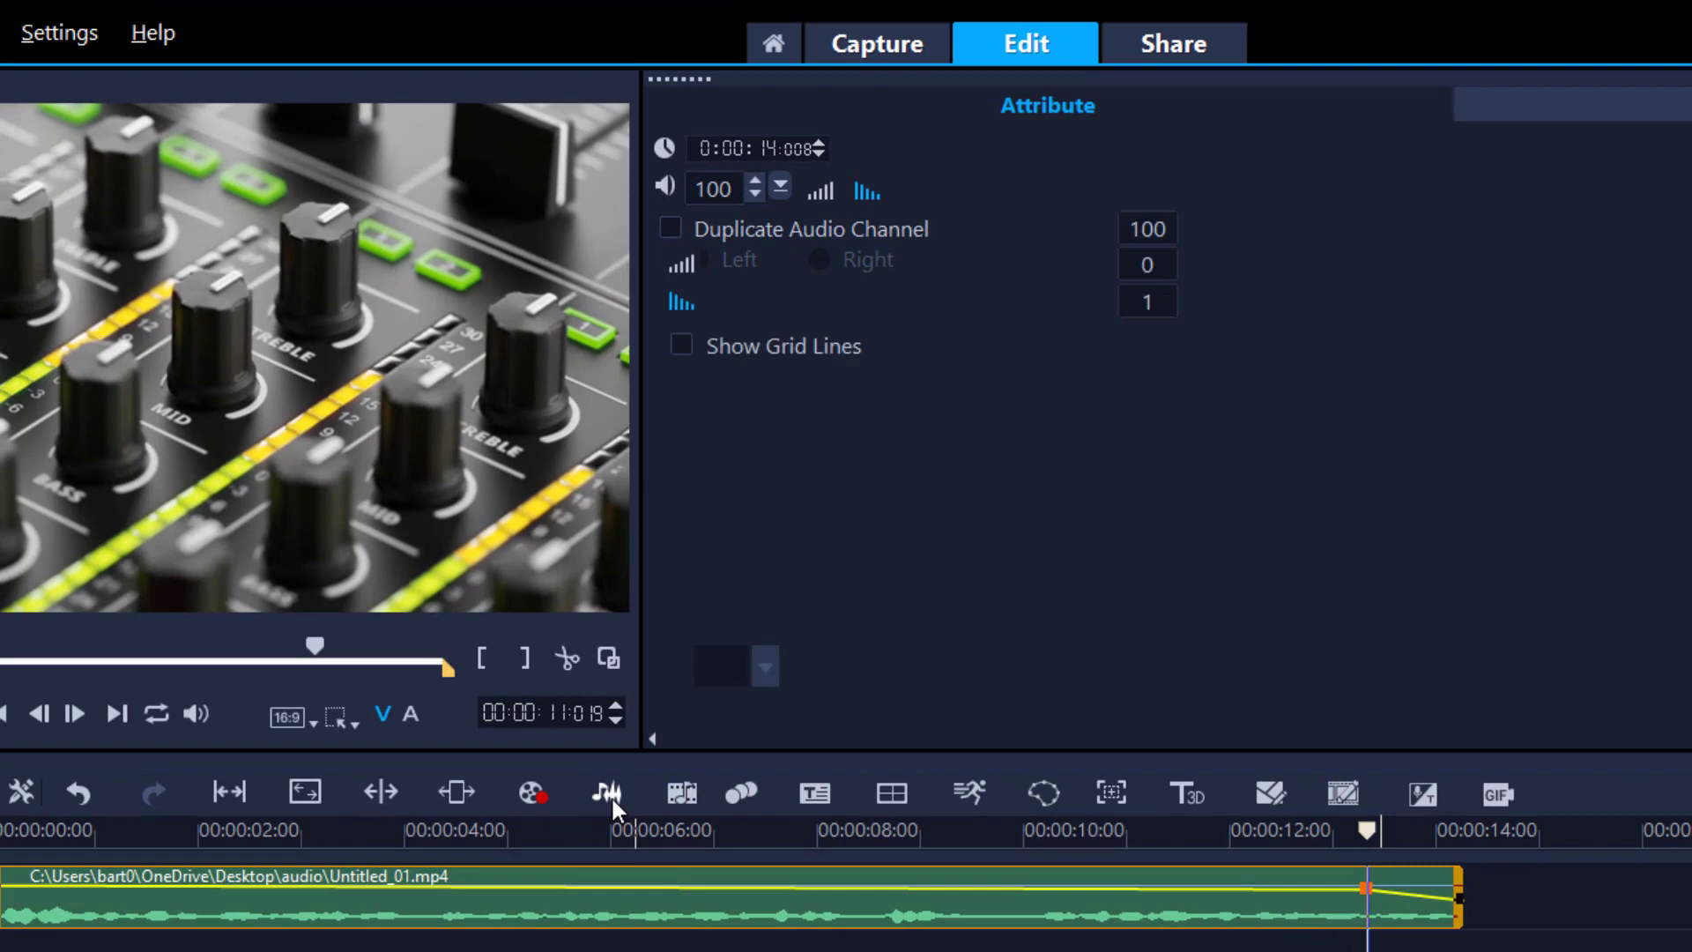
click(608, 793)
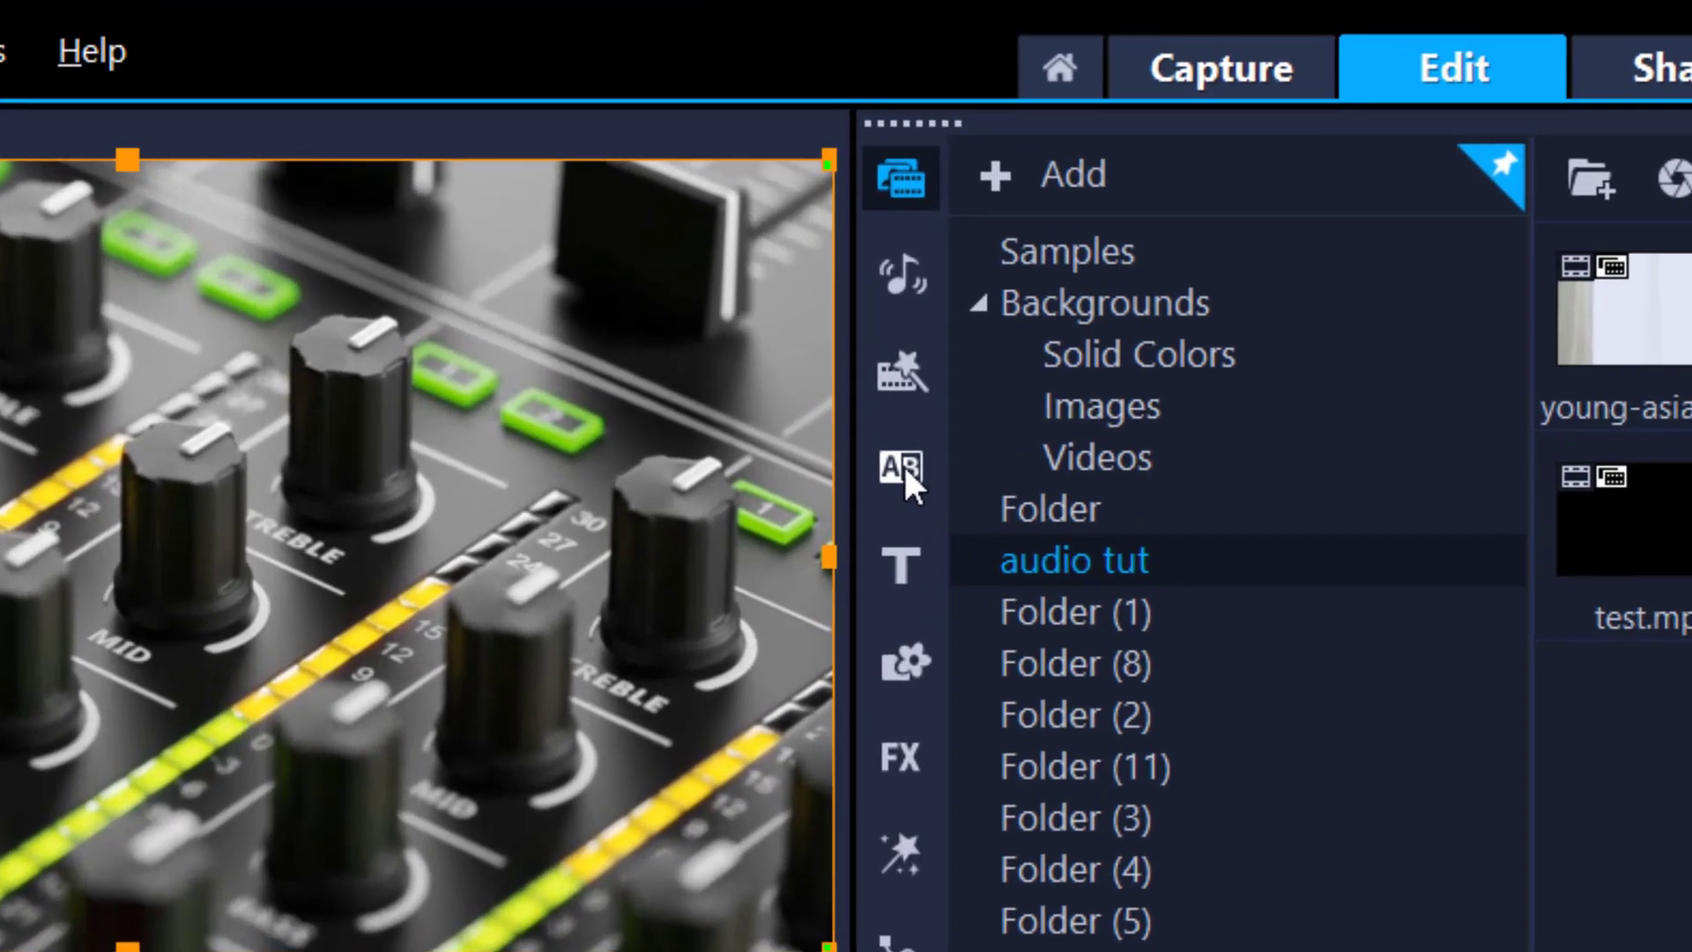
Place Fade to black at the end of Untitled_01.mp4 and play back the ending
click(903, 463)
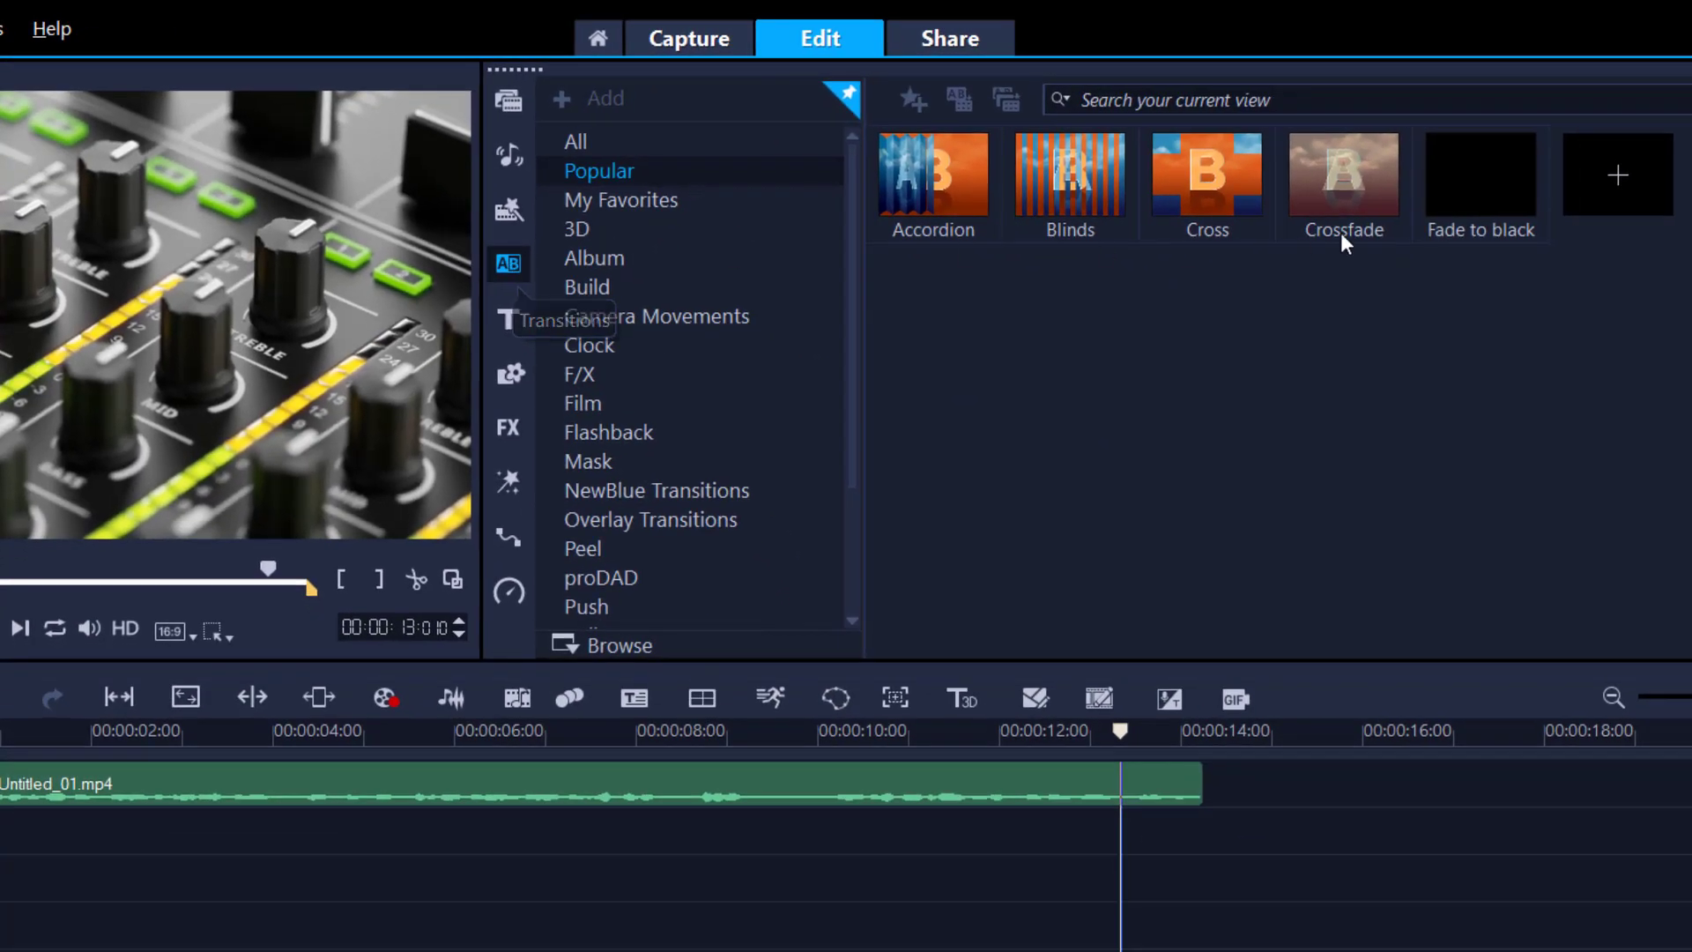
drag(1489, 183, 1158, 765)
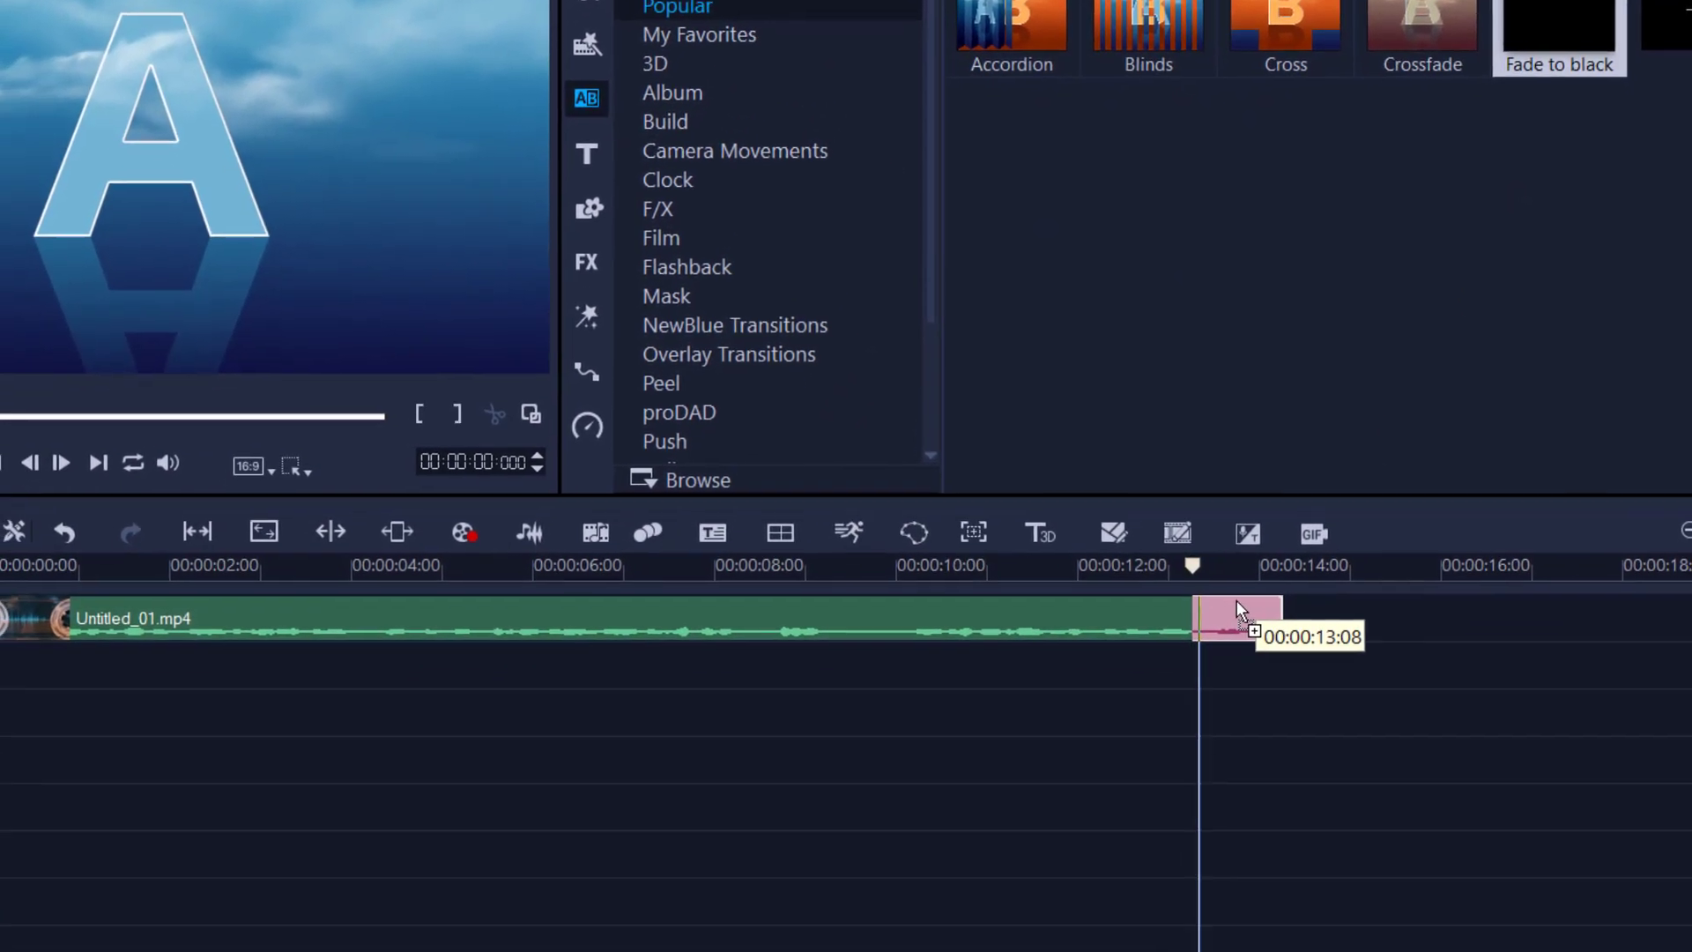
drag(1236, 600, 1164, 561)
key(space)
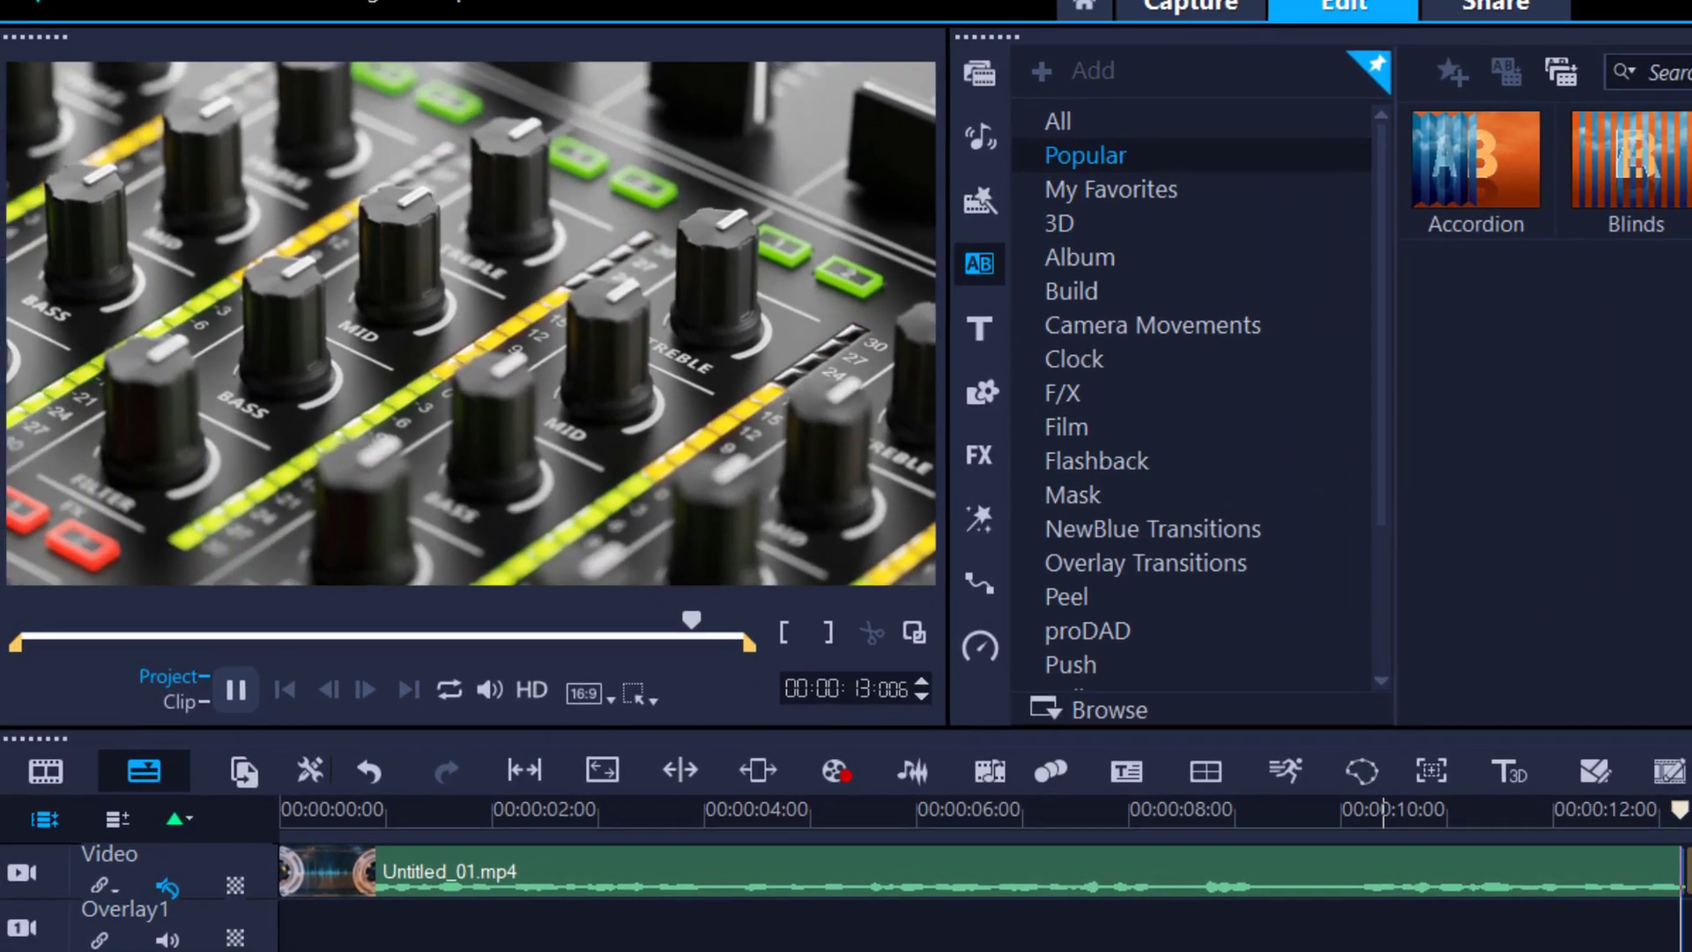